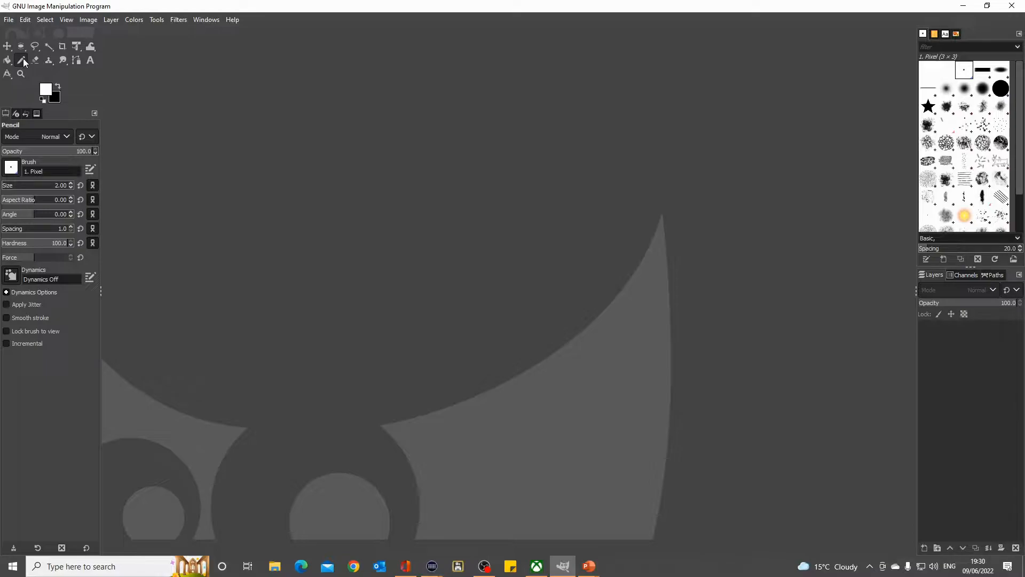
- Activate the Ellipse Select tool
click(22, 48)
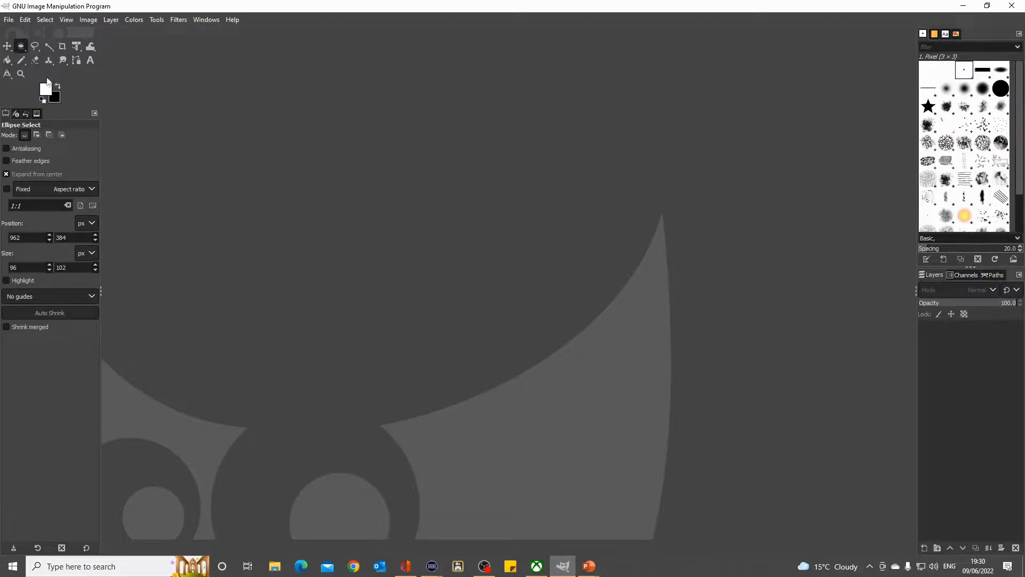
click(24, 60)
click(21, 46)
- Start a new image and set both its width and height to 576 px
click(10, 21)
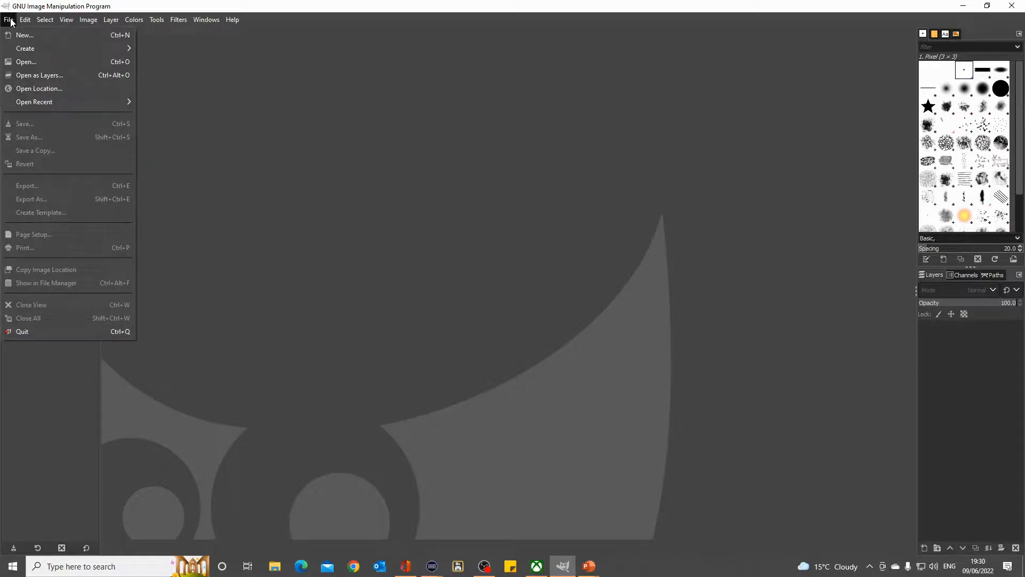
click(28, 36)
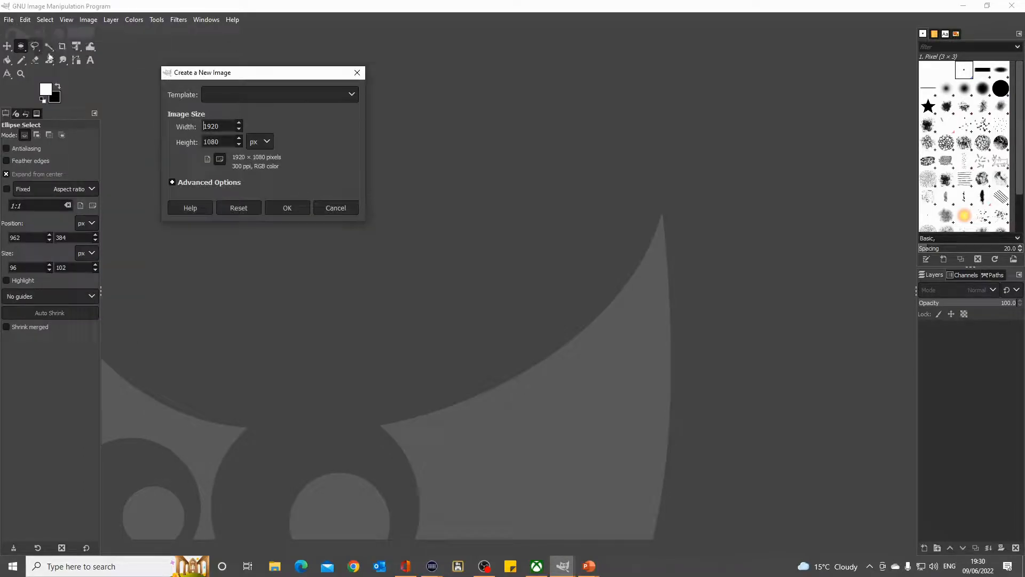
double_click(230, 128)
text(576)
drag(223, 142, 203, 141)
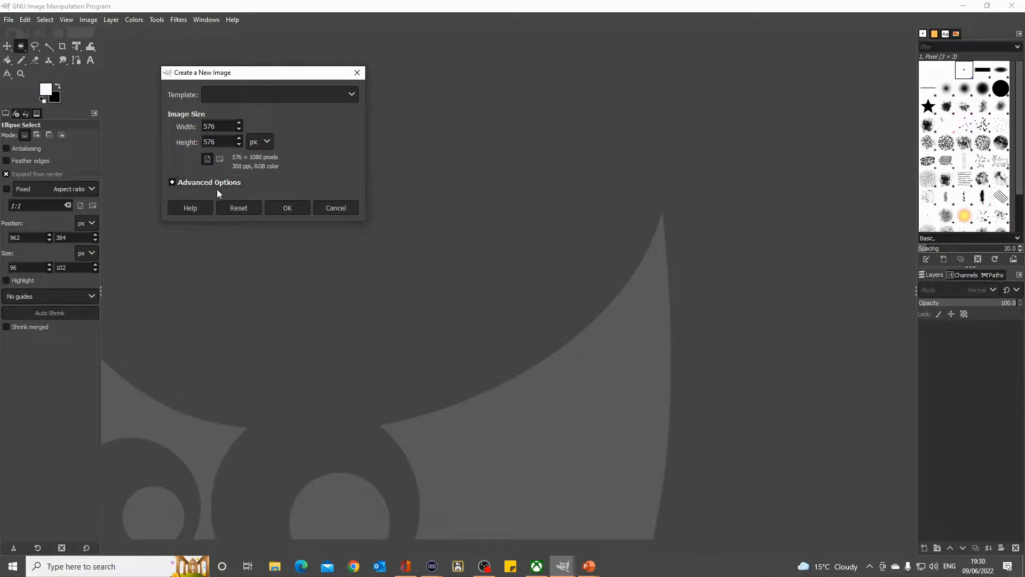
- Set the new image to be filled with the background color in the advanced options and create it
click(172, 183)
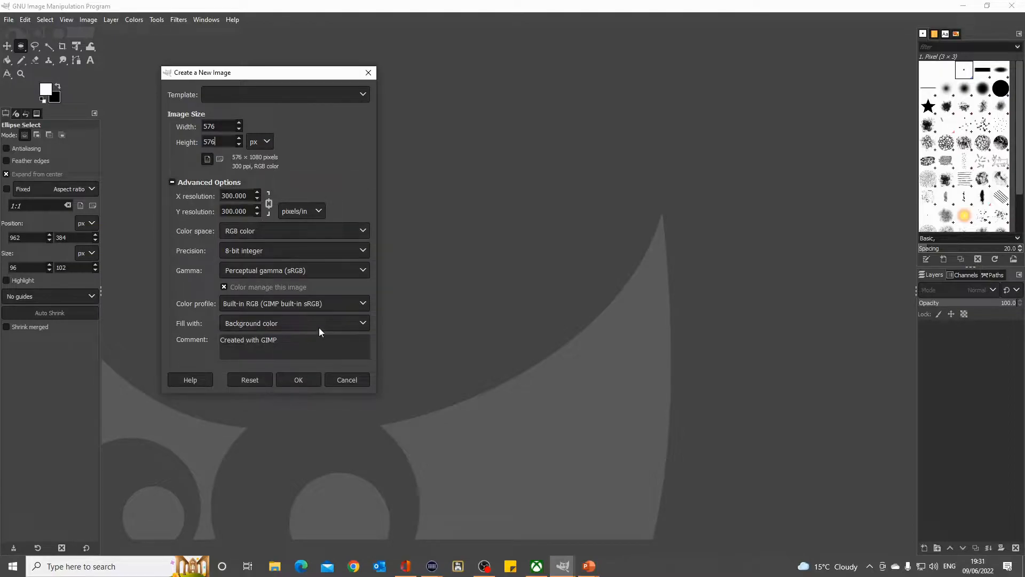
click(363, 323)
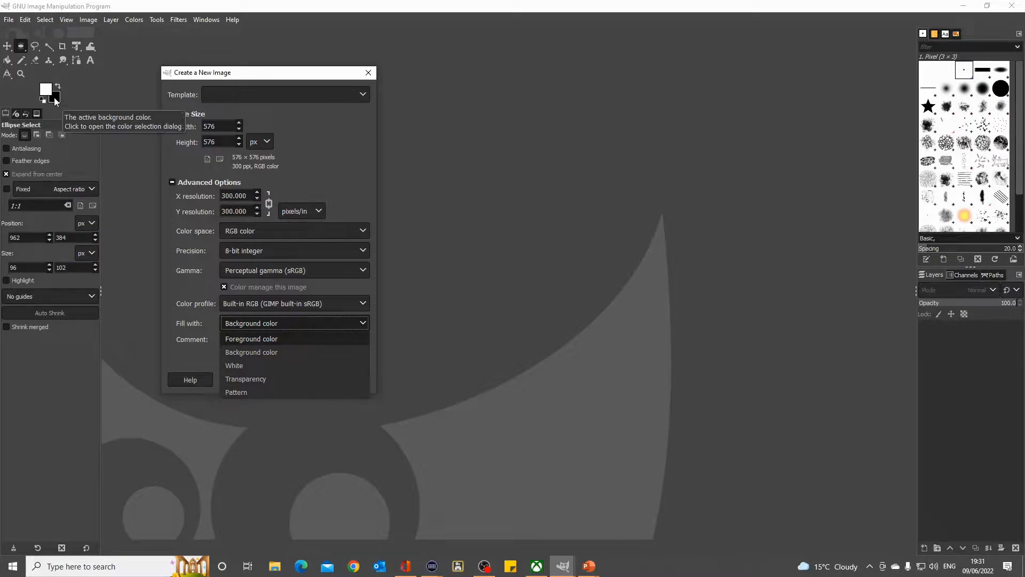
click(263, 353)
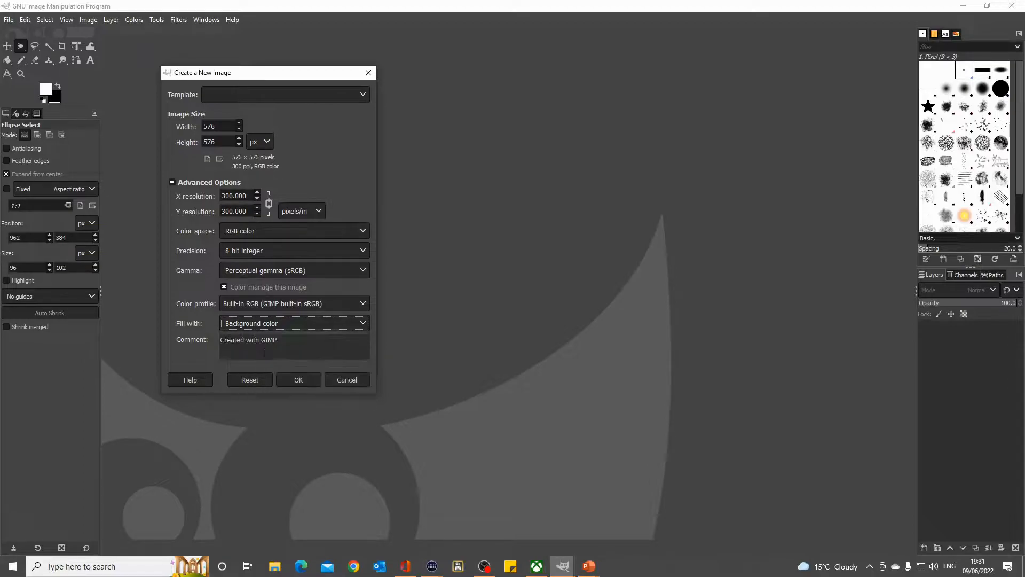
click(304, 379)
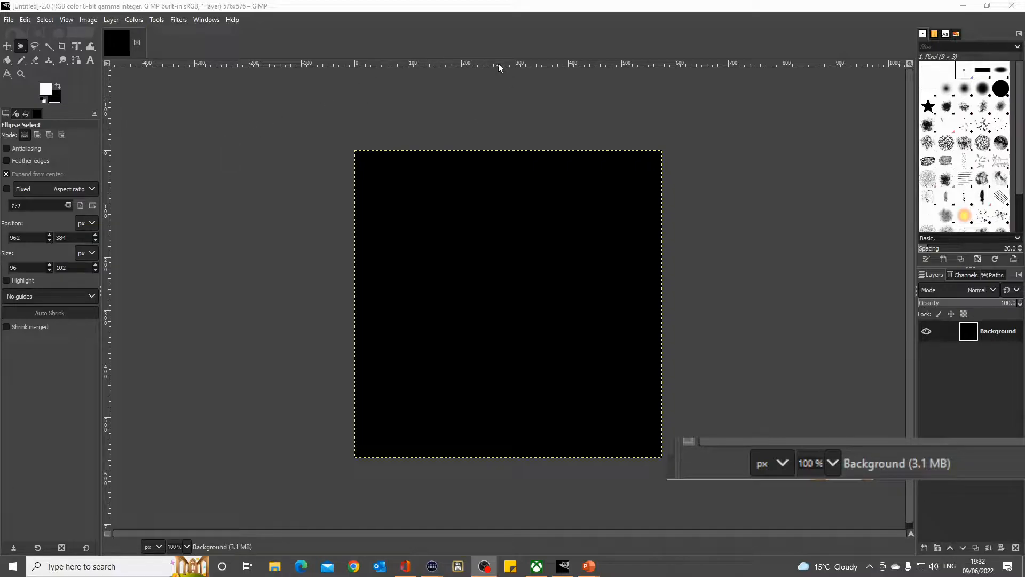
- Add a horizontal guide through the middle of the canvas and a vertical guide at 288 px
mouse_move(495, 64)
mouse_down()
mouse_move(492, 107)
mouse_move(489, 64)
mouse_up()
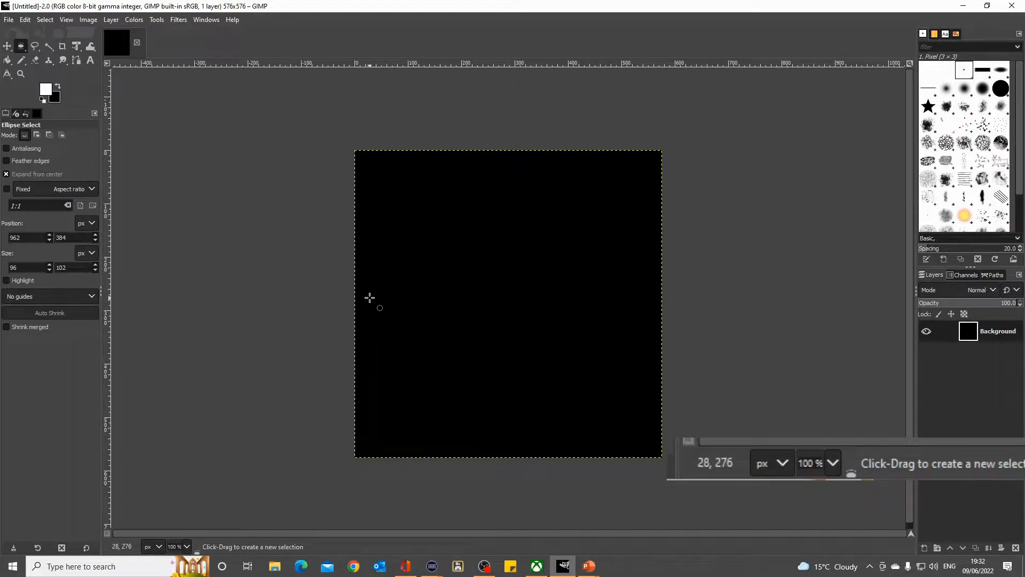
drag(483, 64, 510, 304)
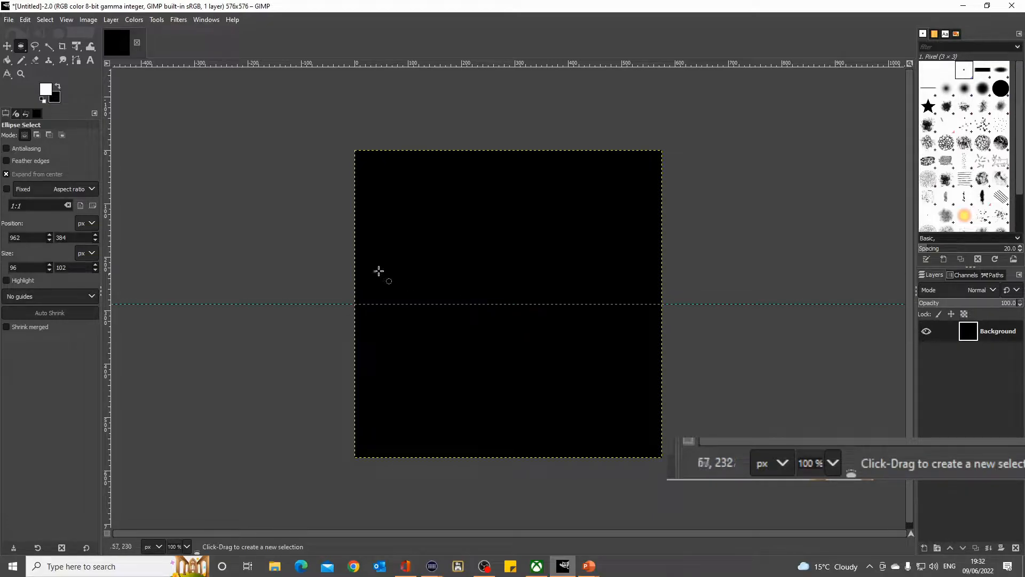
click(89, 20)
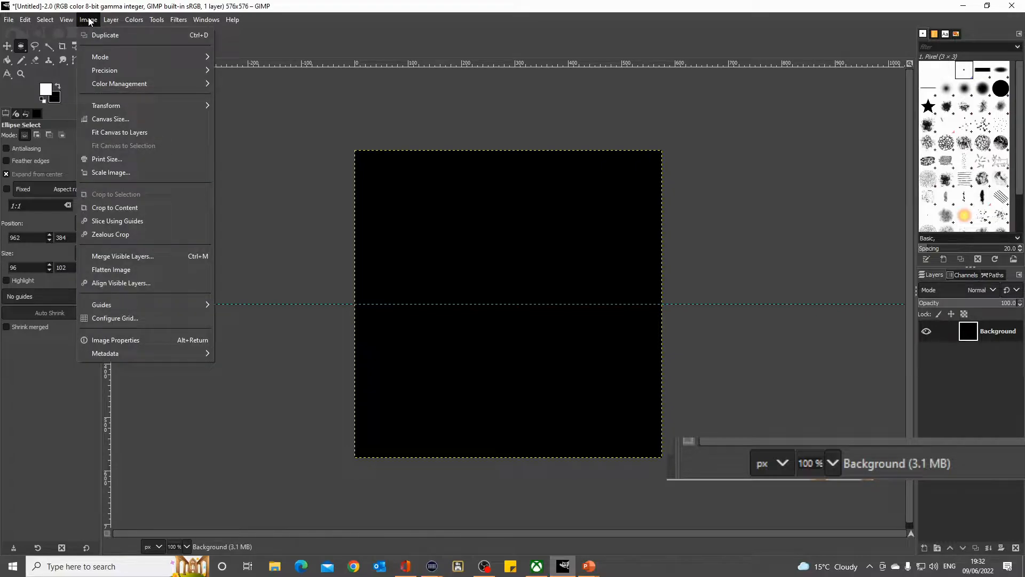
mouse_move(175, 303)
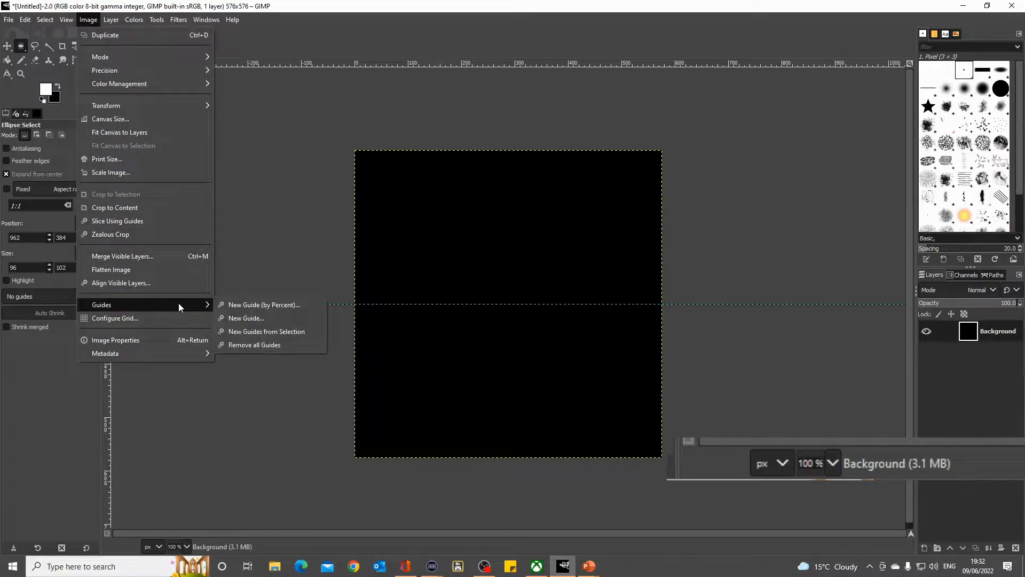
click(245, 318)
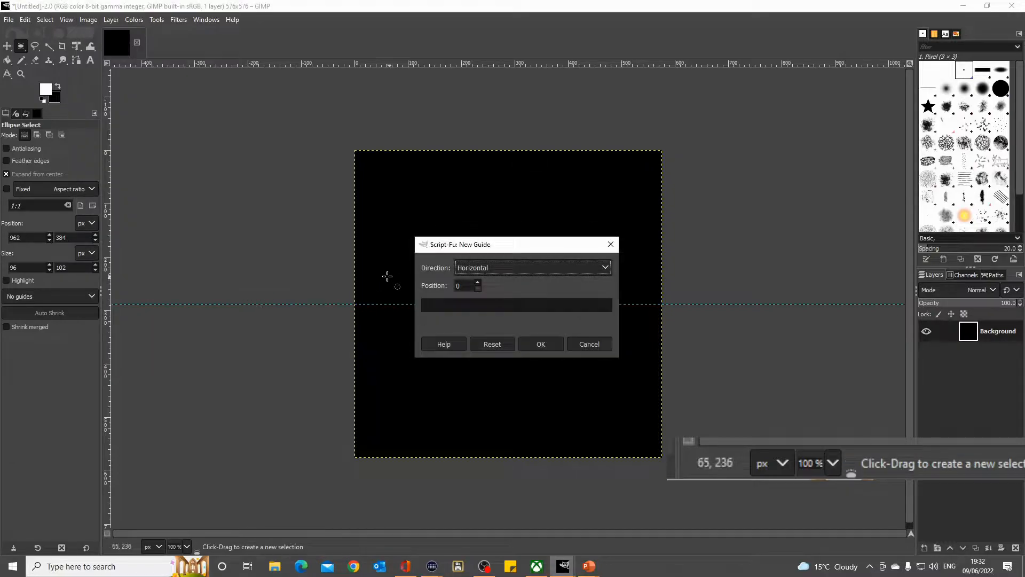
click(605, 269)
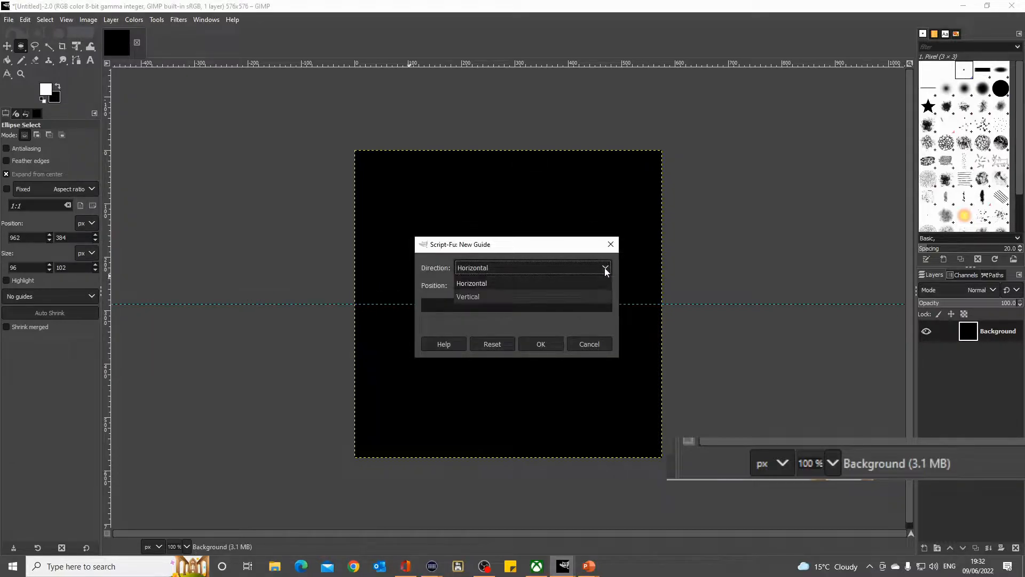
click(482, 300)
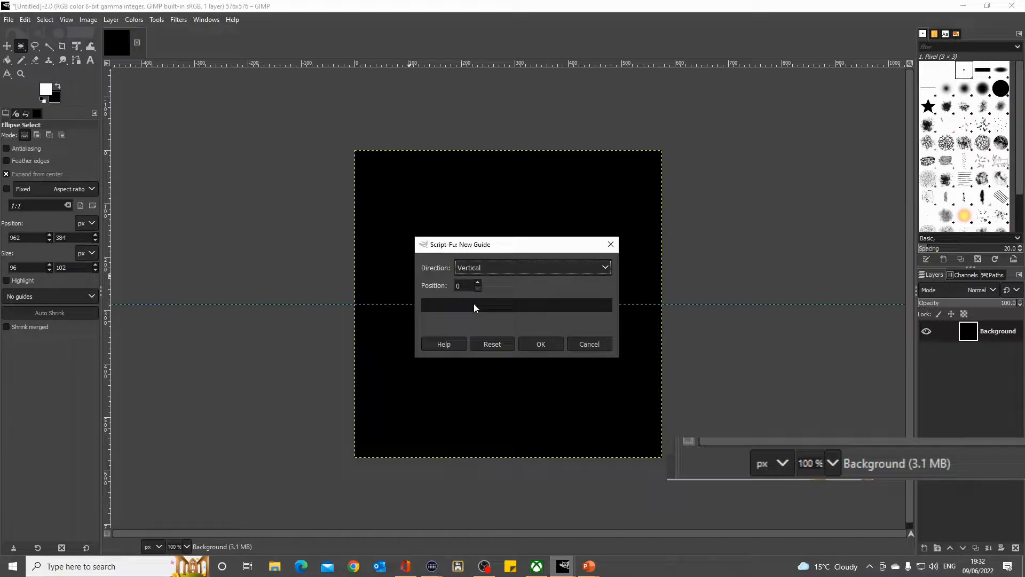
click(462, 285)
key(BackSpace)
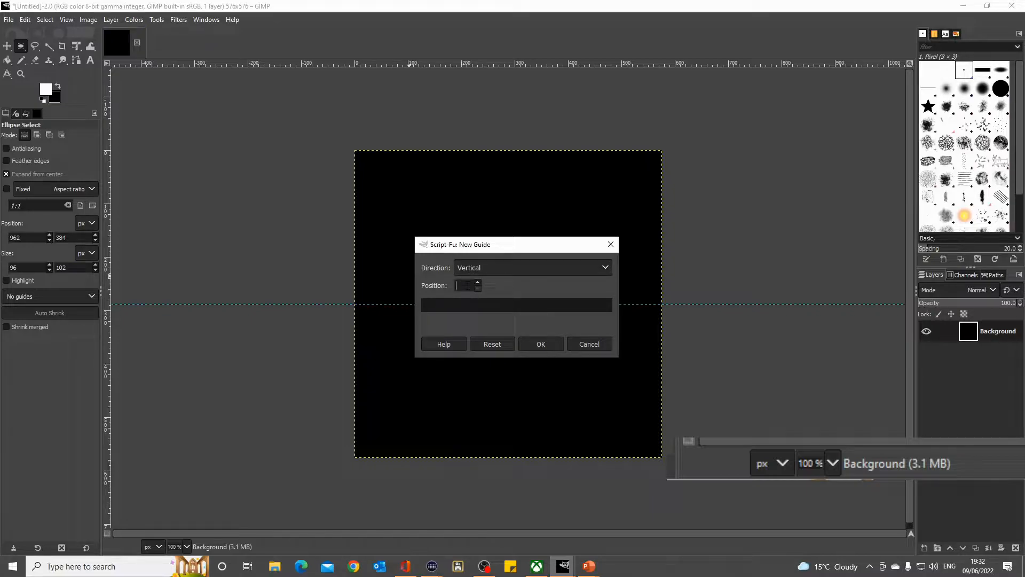
text(288)
key(Return)
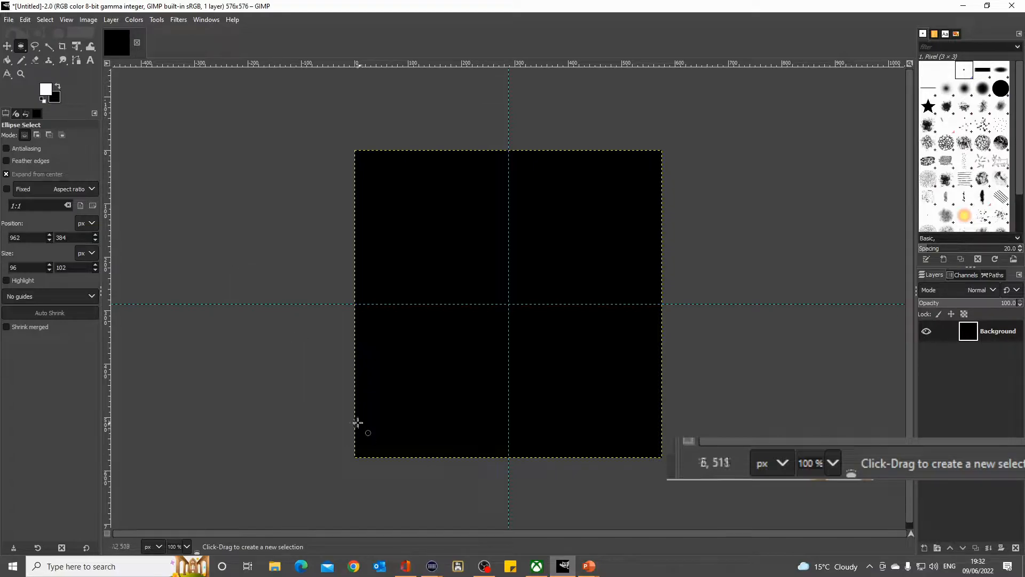
- Switch to the PowerPoint slide show to check the rev counter design against the canvas
mouse_move(603, 567)
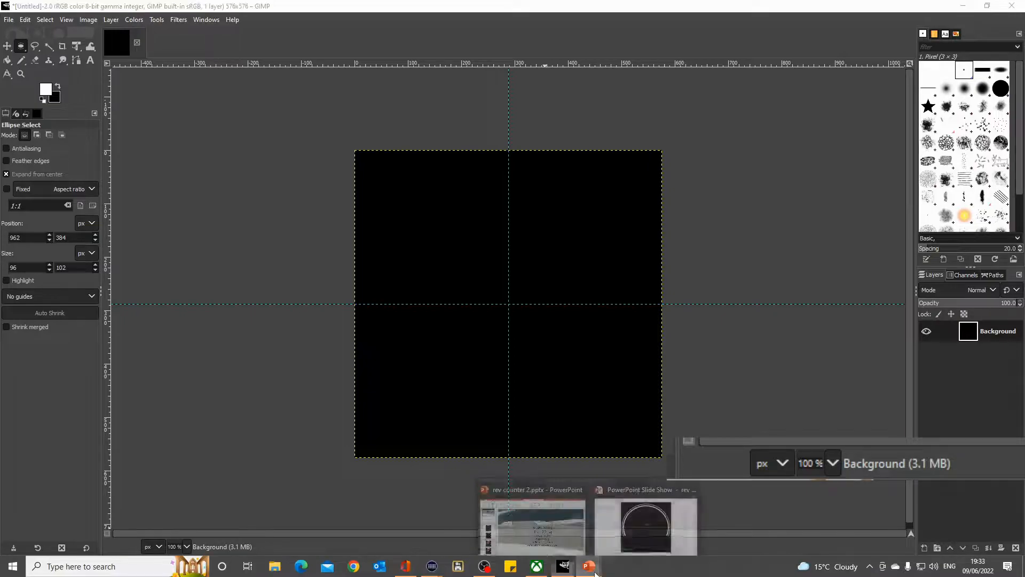
click(630, 534)
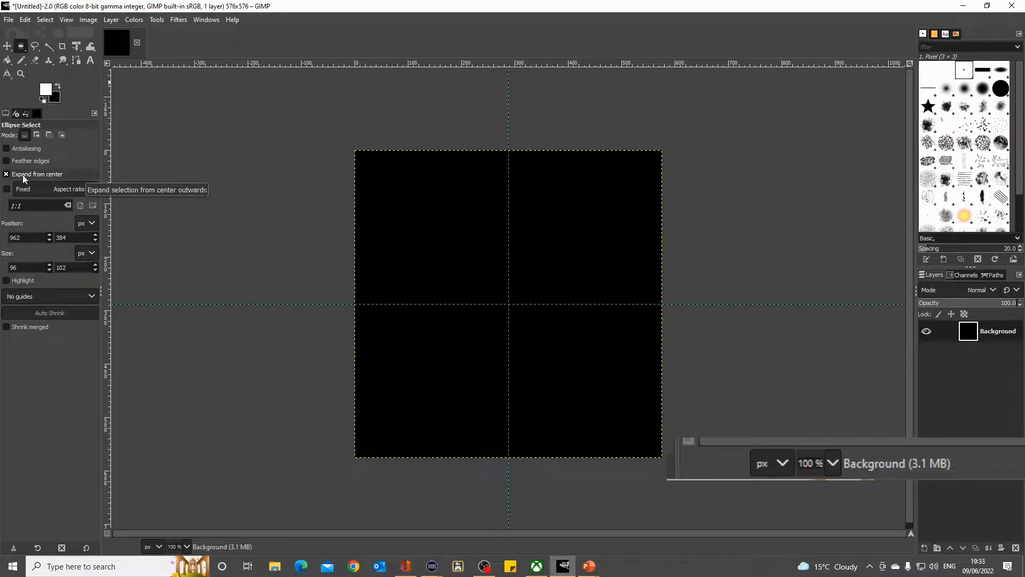
- Try an ellipse selection about 64 × 46 px with Expand from center off, discard it and turn the option back on
click(5, 175)
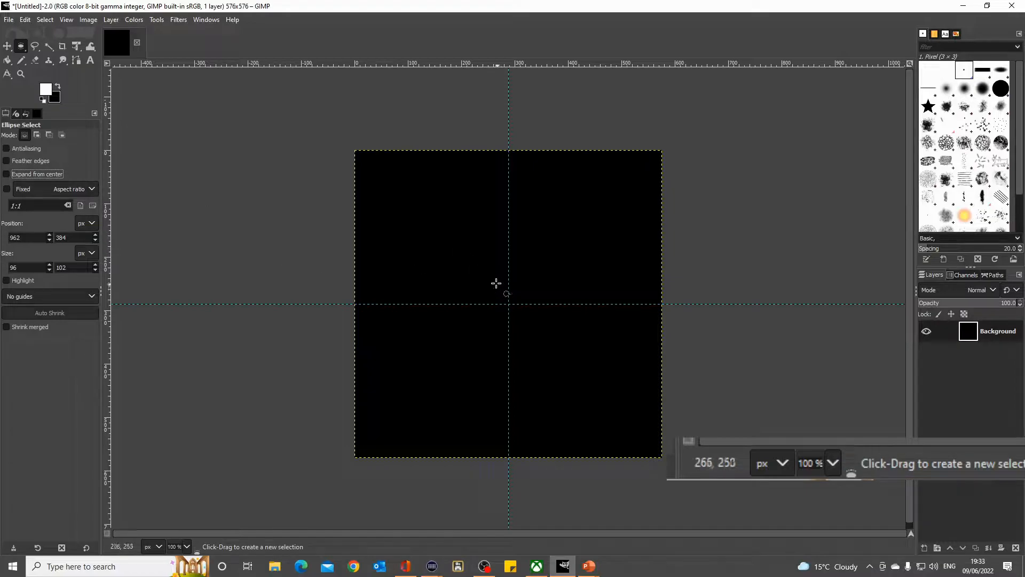
mouse_move(485, 277)
mouse_down()
mouse_move(495, 305)
mouse_move(548, 342)
mouse_move(509, 338)
mouse_move(542, 347)
mouse_move(515, 321)
mouse_move(529, 310)
mouse_move(531, 329)
mouse_move(474, 294)
mouse_up()
click(509, 319)
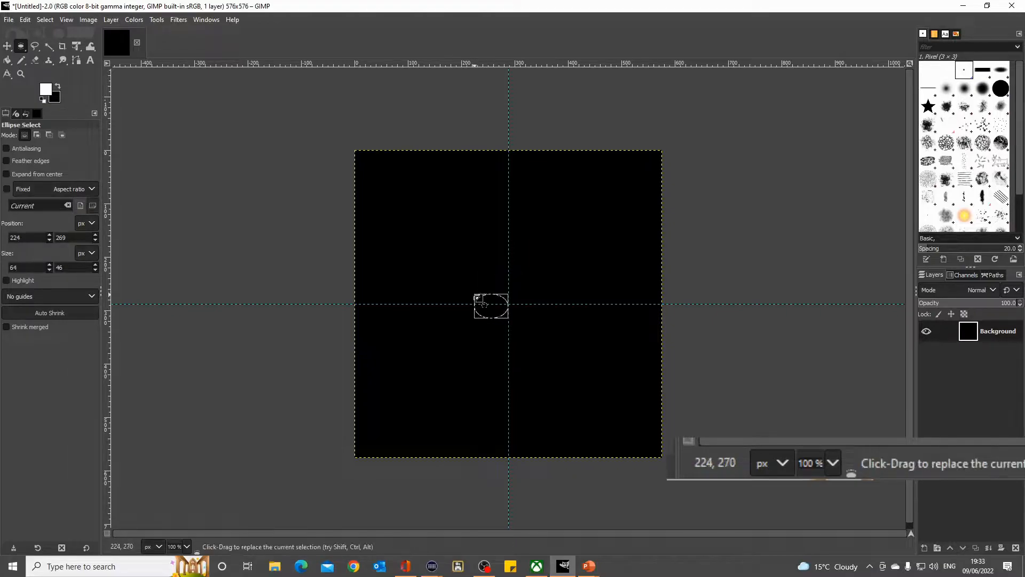
click(359, 292)
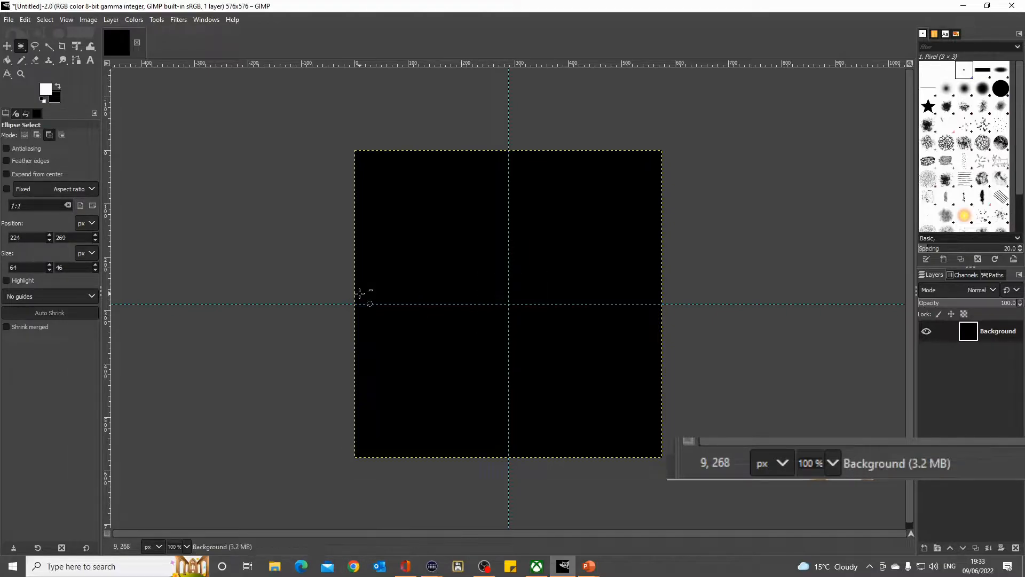
click(12, 175)
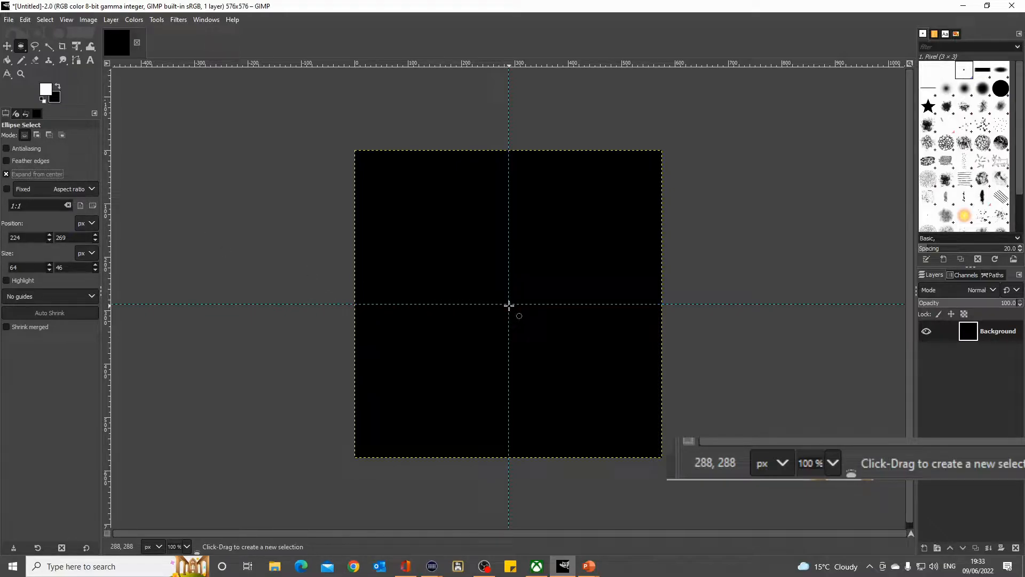
- Try expanding selections from the guide intersection and from a point near the canvas's upper-left corner, and undo both
drag(508, 304, 438, 243)
drag(393, 187, 419, 214)
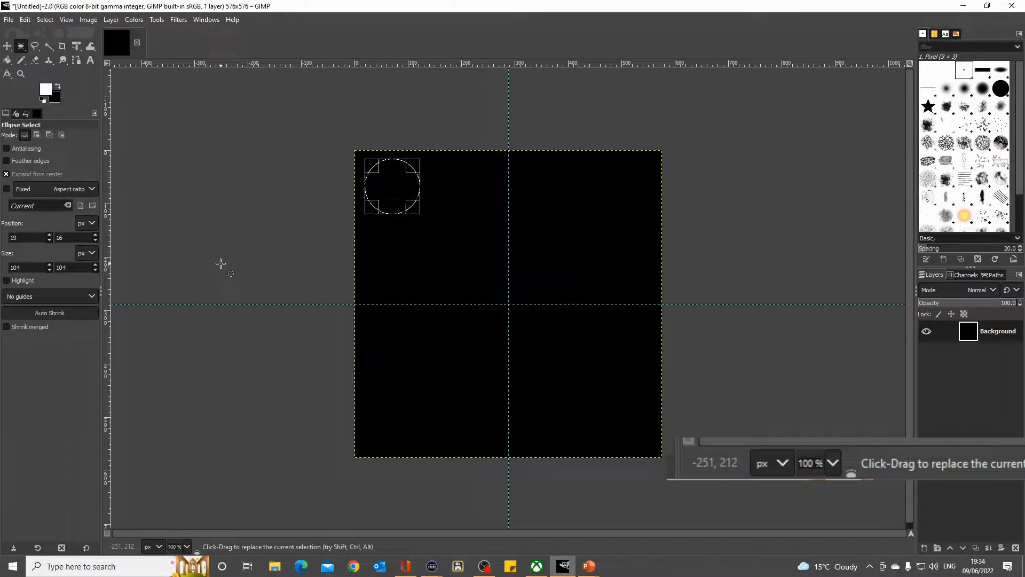
key(ctrl+z)
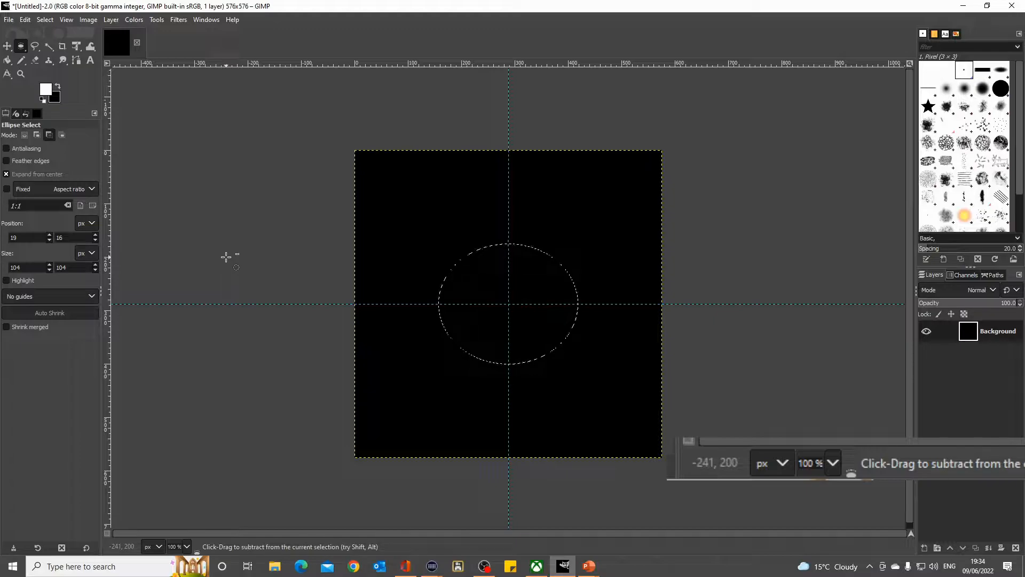
key(ctrl+z)
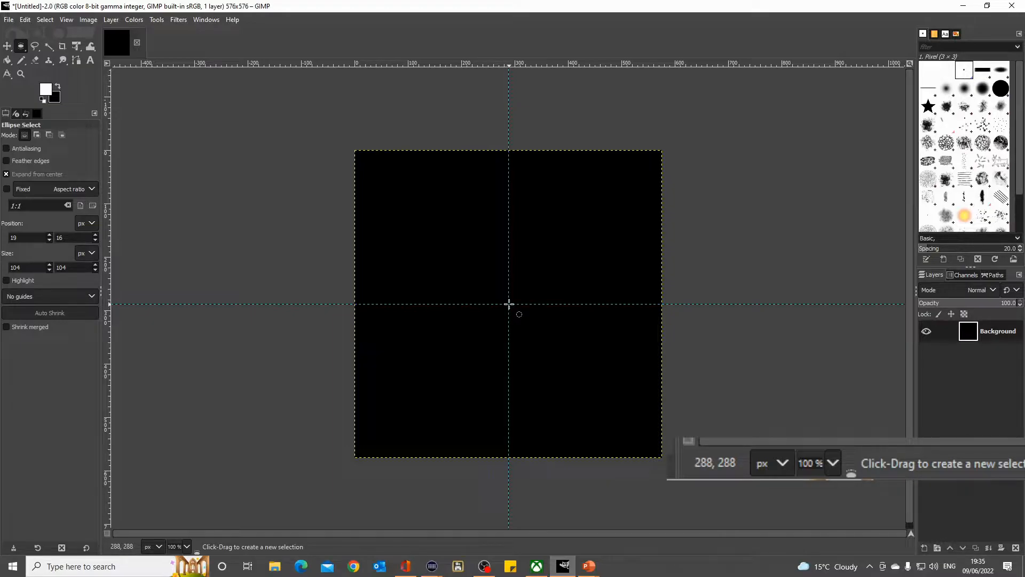
- Select a 520 px circle centred on the guide intersection and fill it with the white foreground color
drag(509, 304, 370, 303)
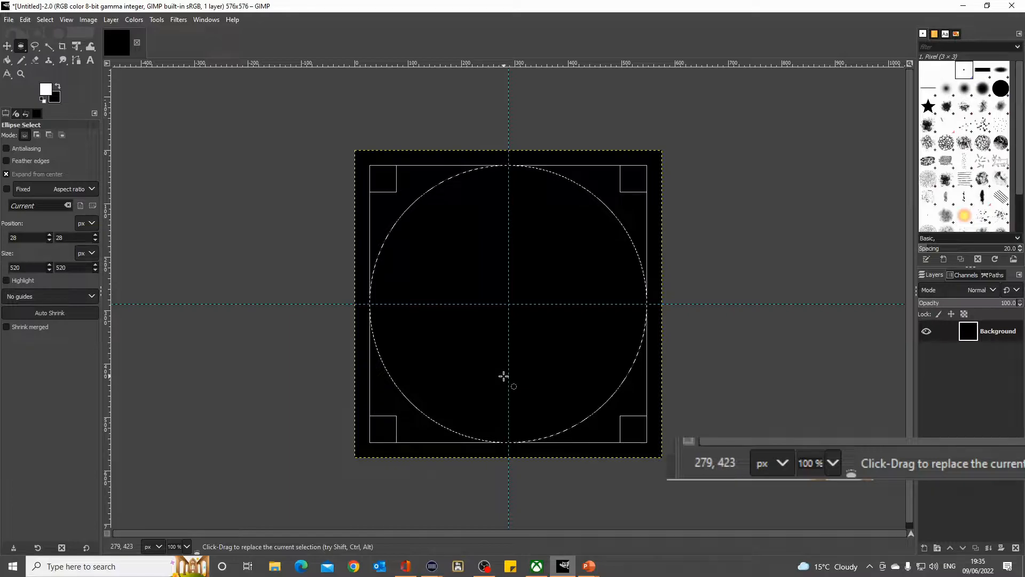
click(26, 20)
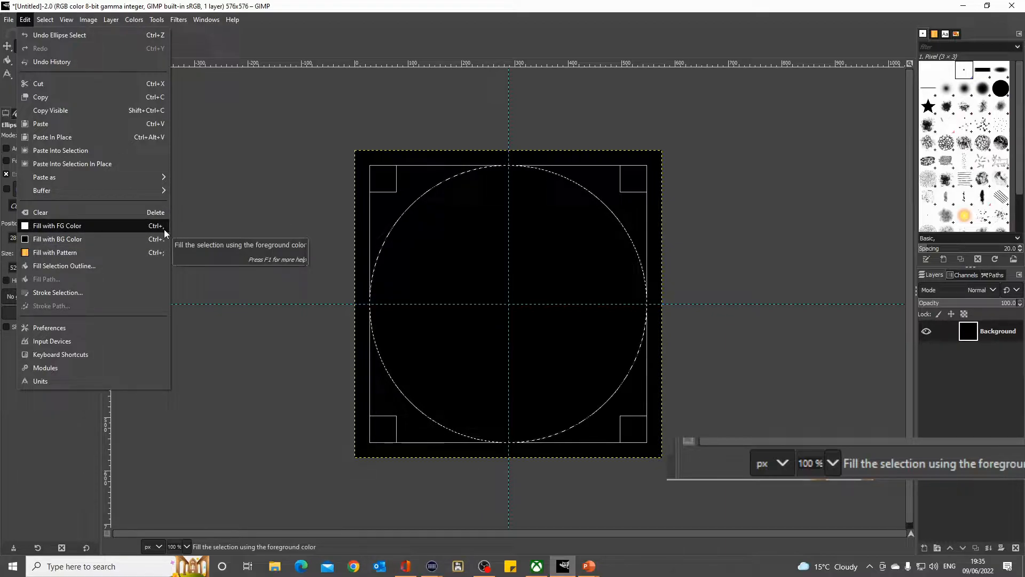
click(124, 226)
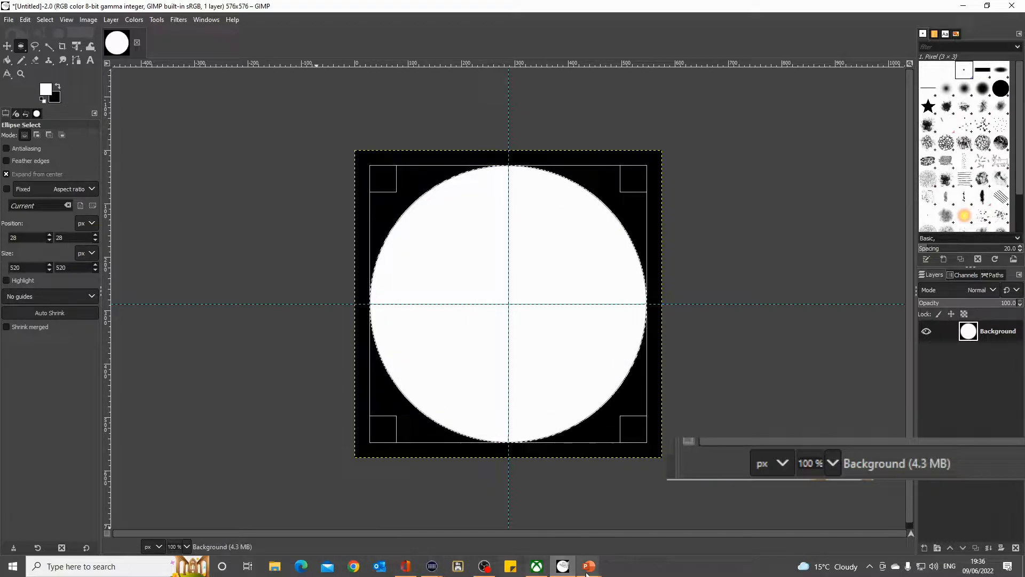
- Switch to the PowerPoint slide show to examine the dimensions of the gauge's arcs
mouse_move(587, 569)
click(636, 532)
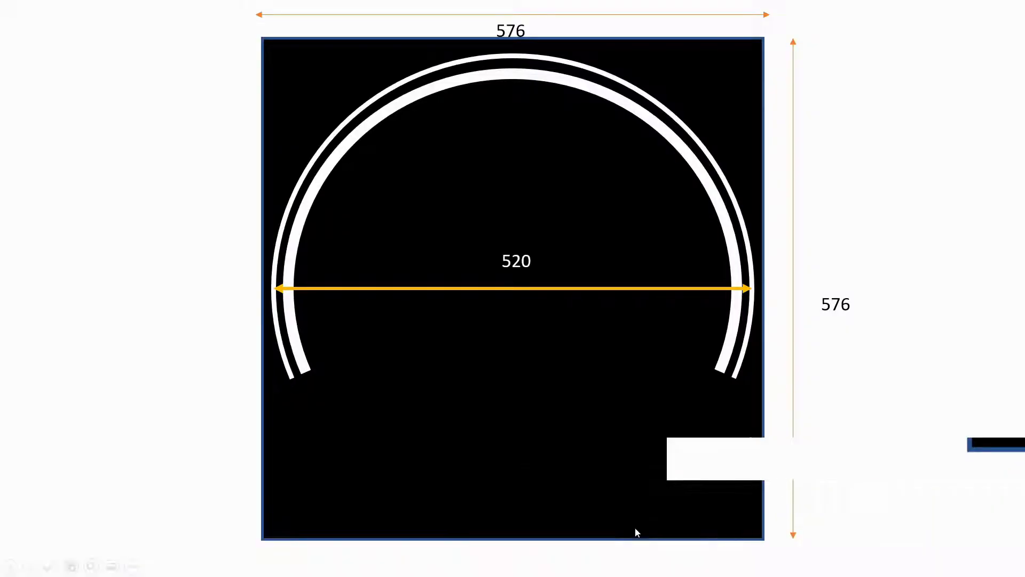
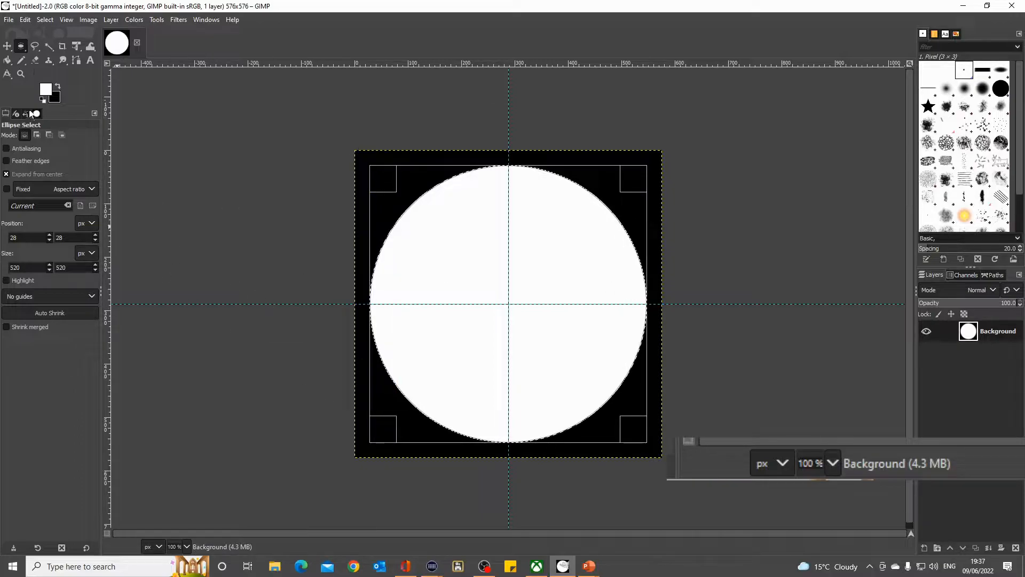
- Select the whole canvas, select a 500 px circle centred on the guide intersection, and fill it with the black background color
click(44, 20)
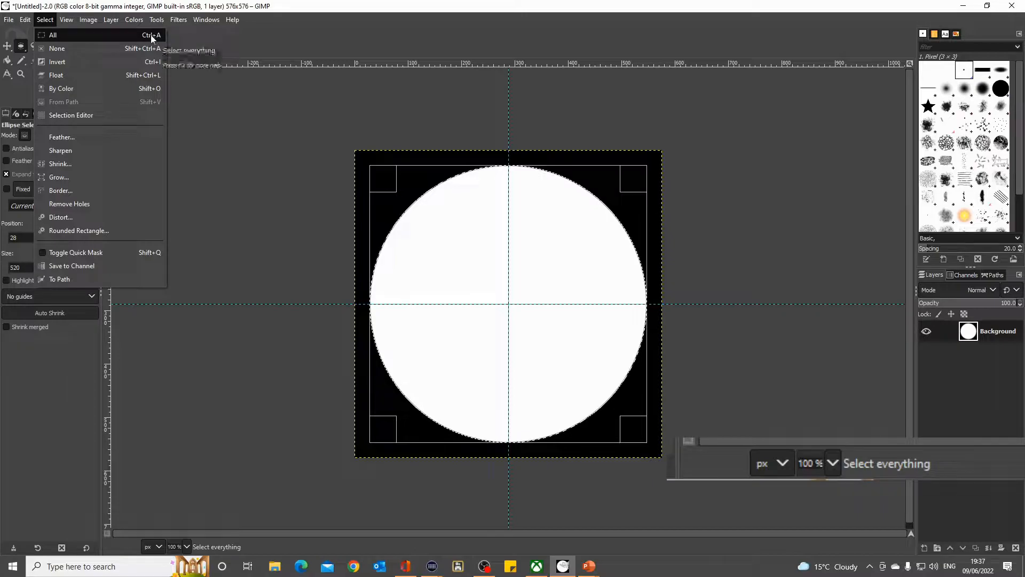
click(132, 35)
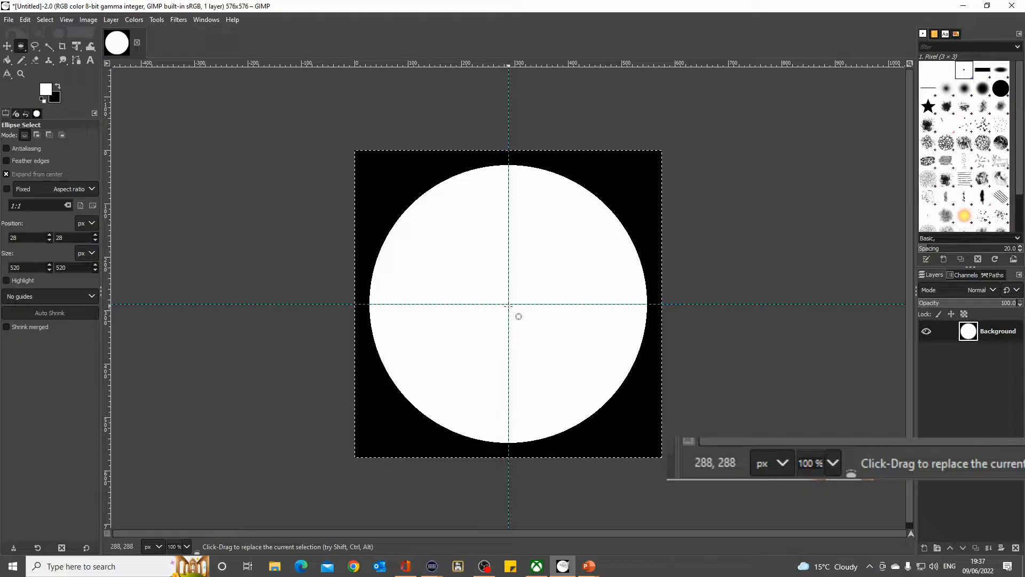
drag(508, 304, 374, 309)
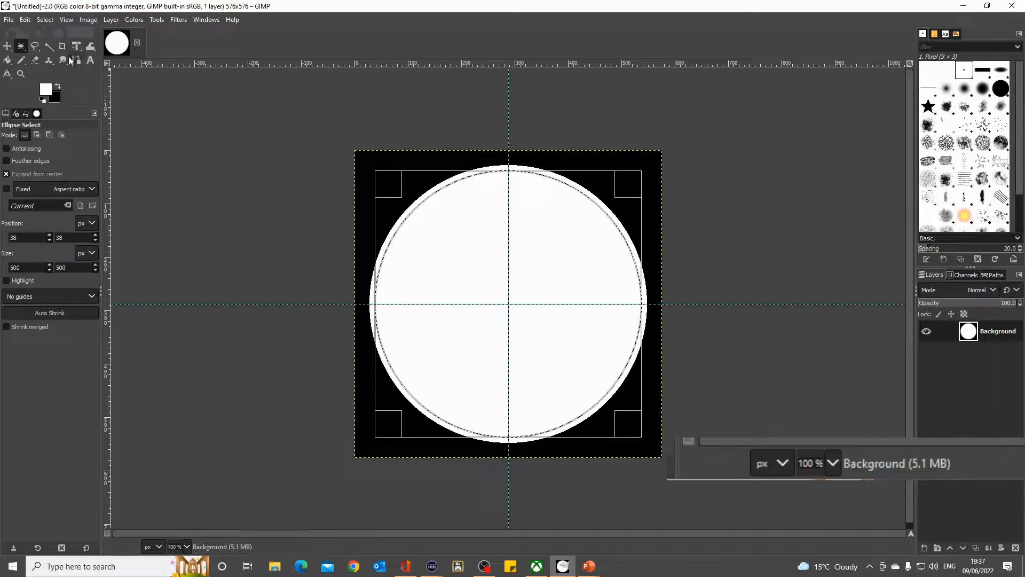
click(27, 19)
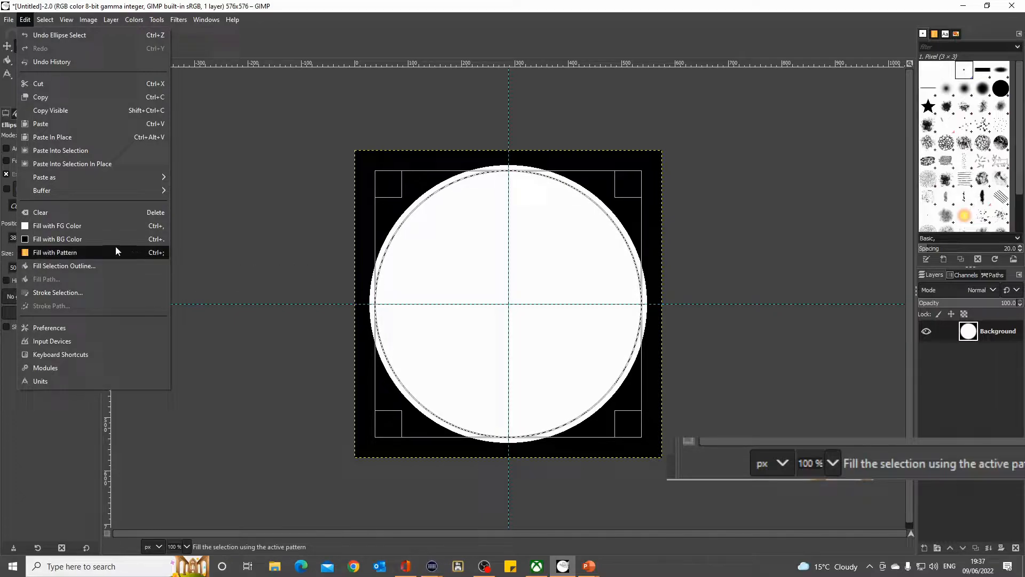
click(80, 241)
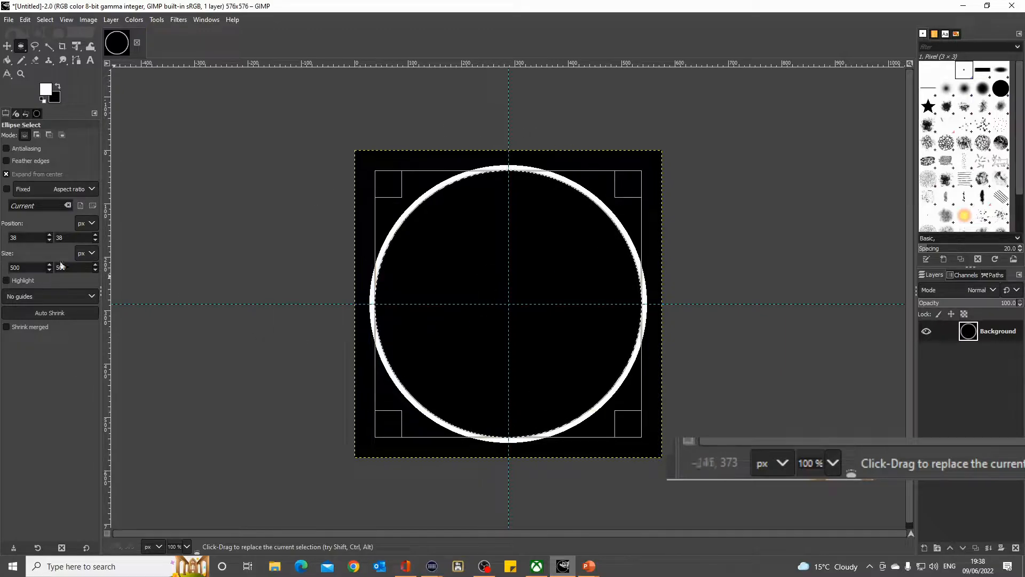
- Replace the selection with a 480 px circle centred on the guide intersection and fill it with the white foreground color
key(ctrl)
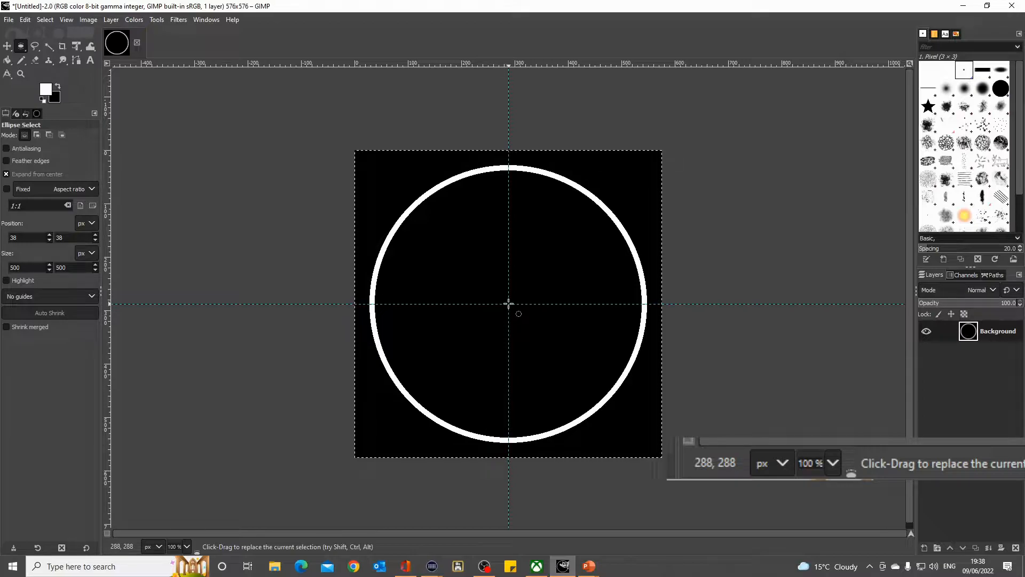
drag(509, 305, 381, 305)
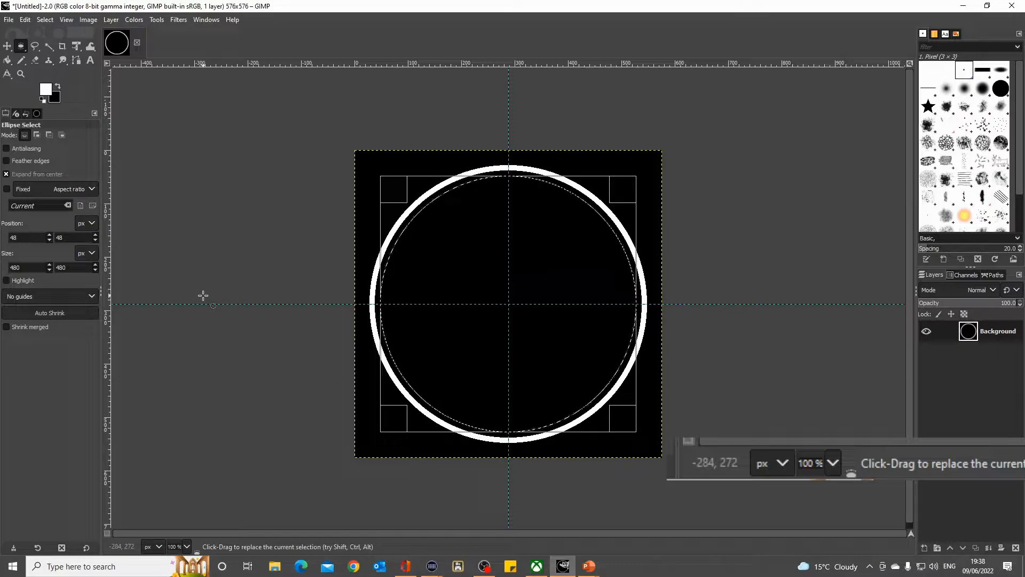
key(ctrl)
key(ctrl+comma)
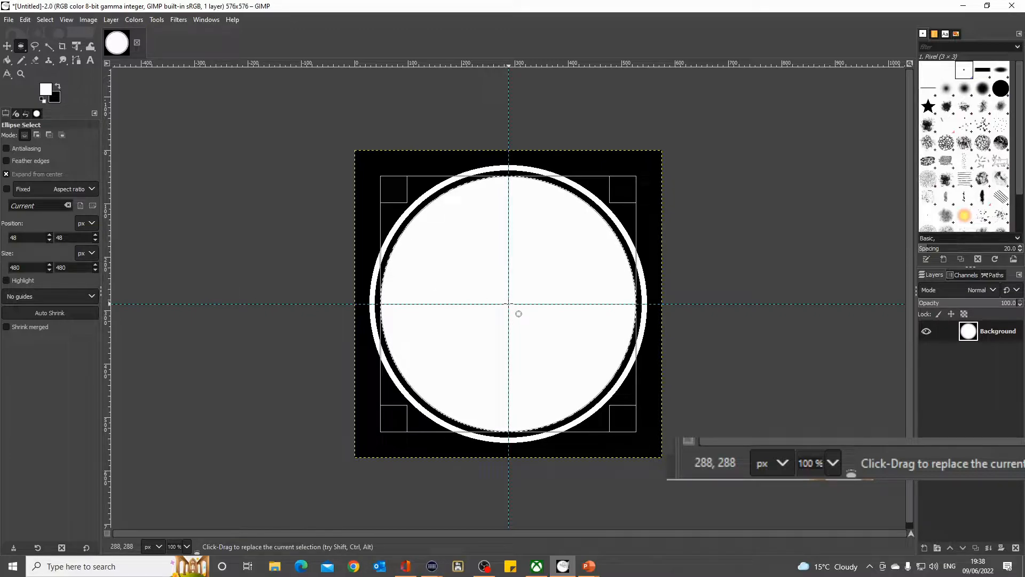
drag(519, 314, 504, 297)
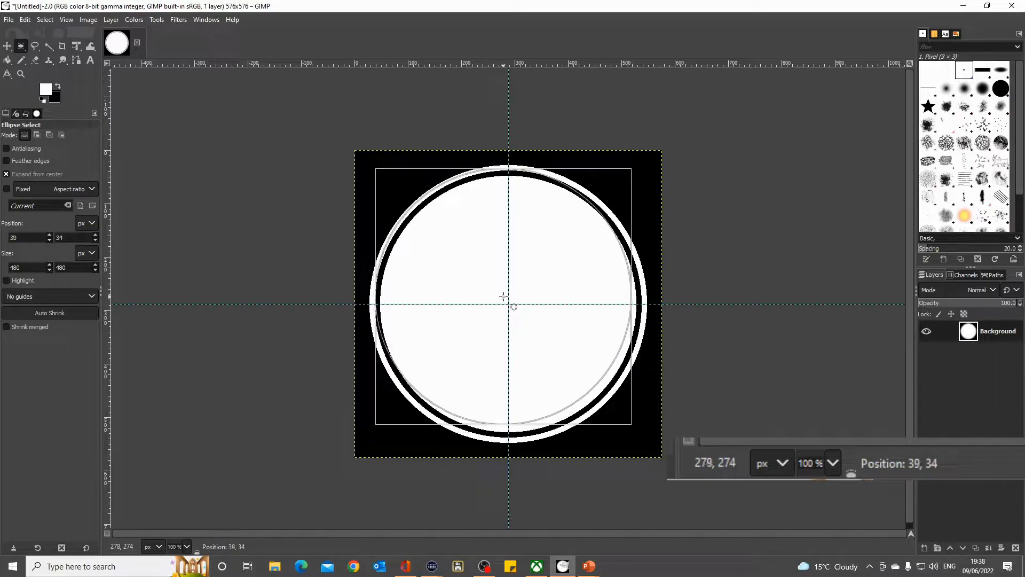
key(ctrl)
key(ctrl+z)
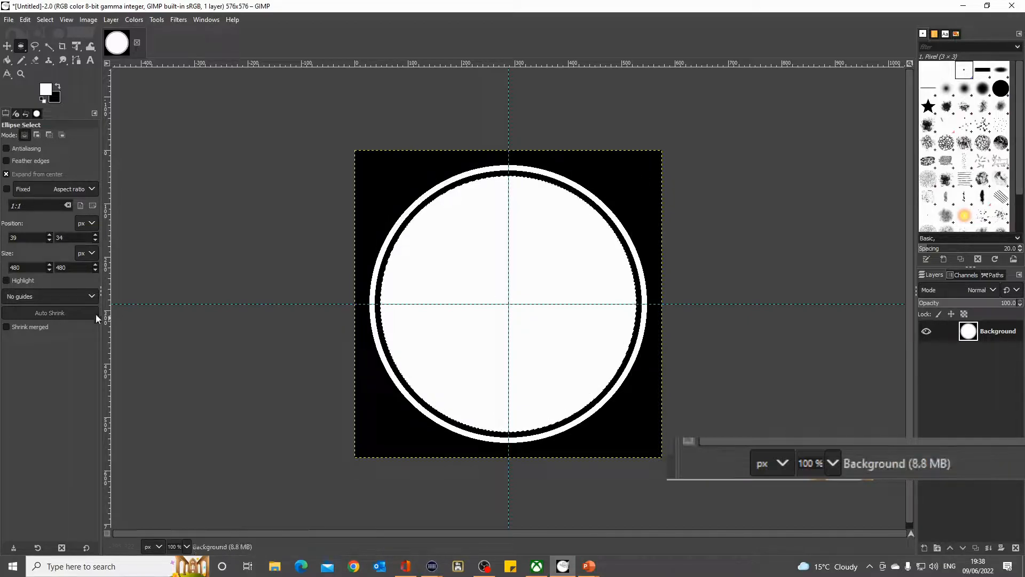
- Reselect the whole canvas, select a 440 px circle centred on the guide intersection, and fill it with the black background color
key(ctrl+a)
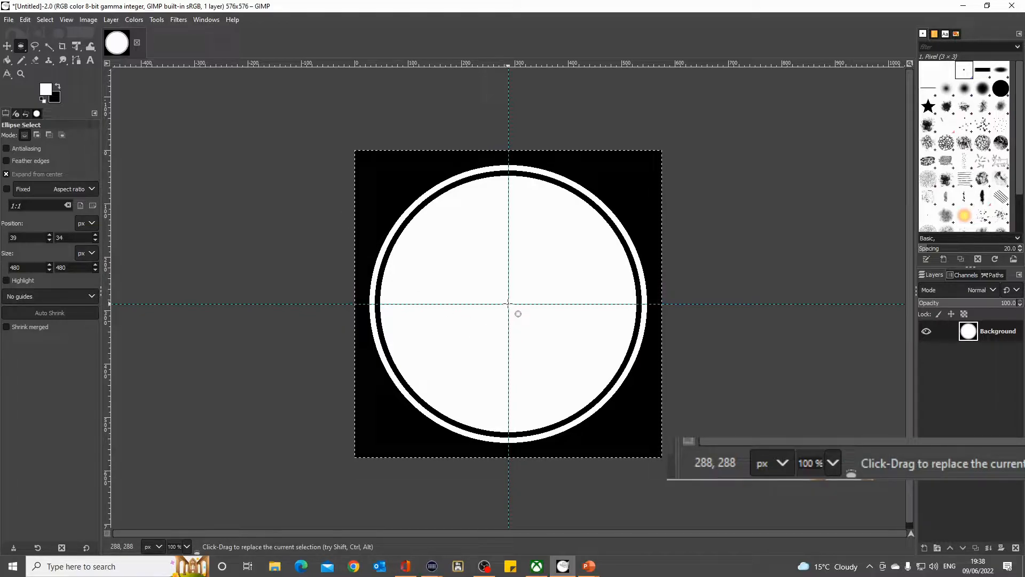
drag(508, 303, 388, 308)
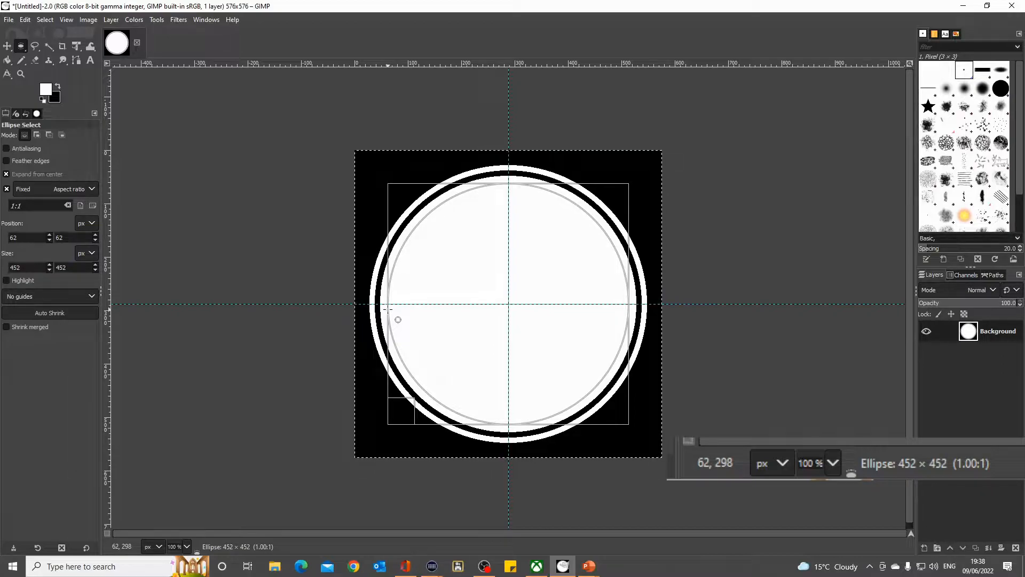
drag(389, 309, 390, 310)
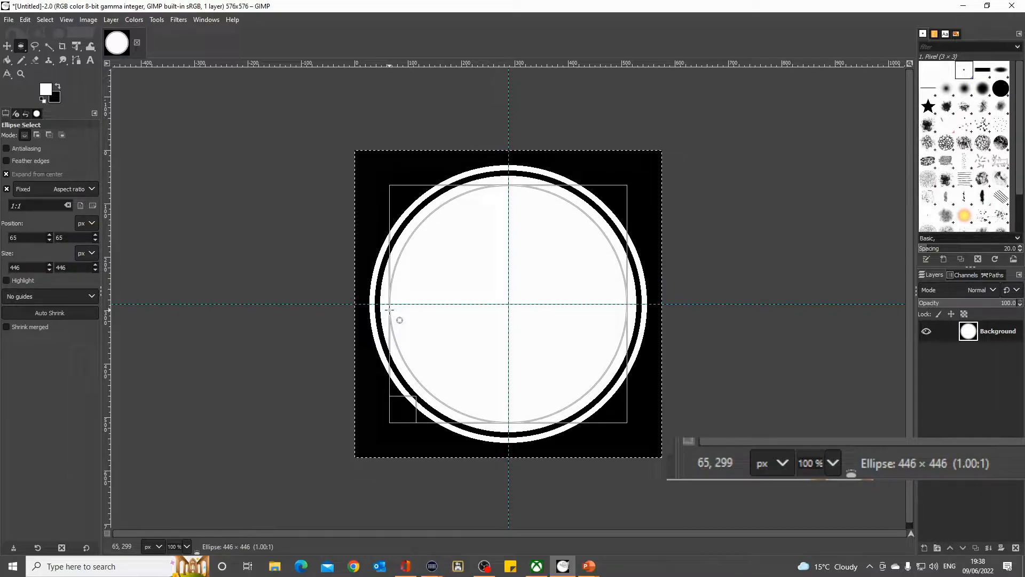
mouse_move(390, 309)
mouse_down()
mouse_move(379, 305)
mouse_move(391, 310)
mouse_up()
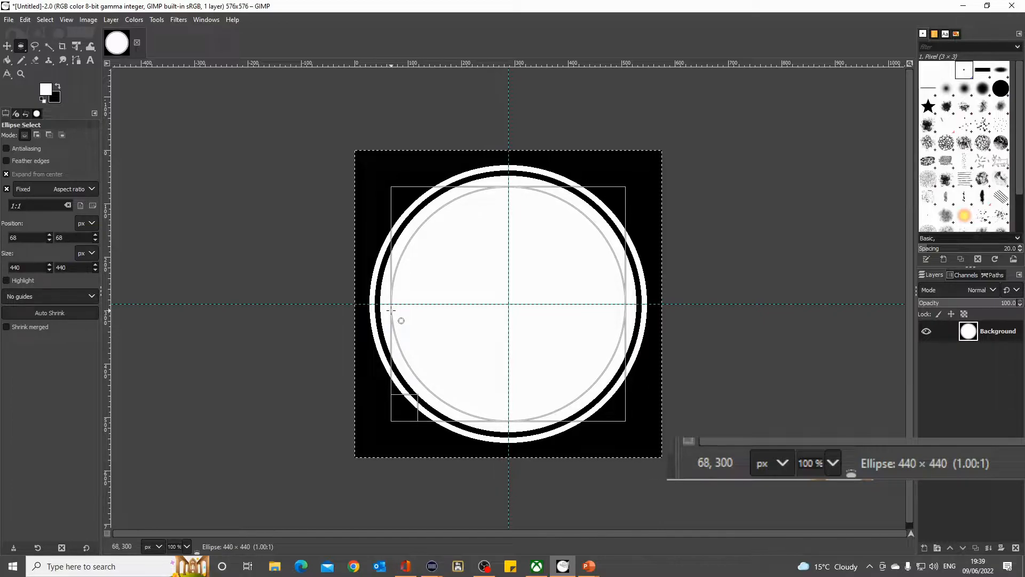
drag(391, 310, 390, 309)
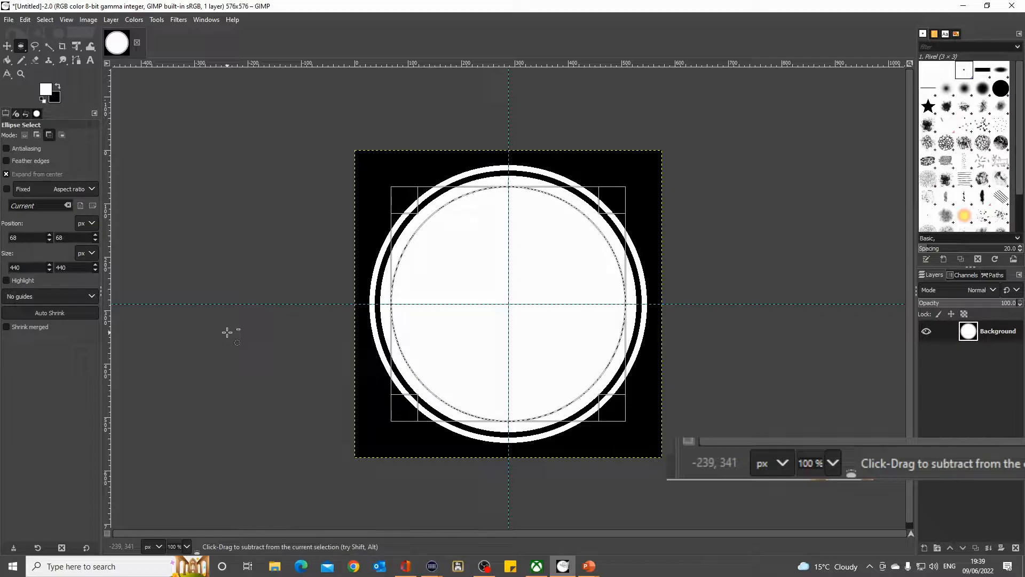
key(ctrl+x)
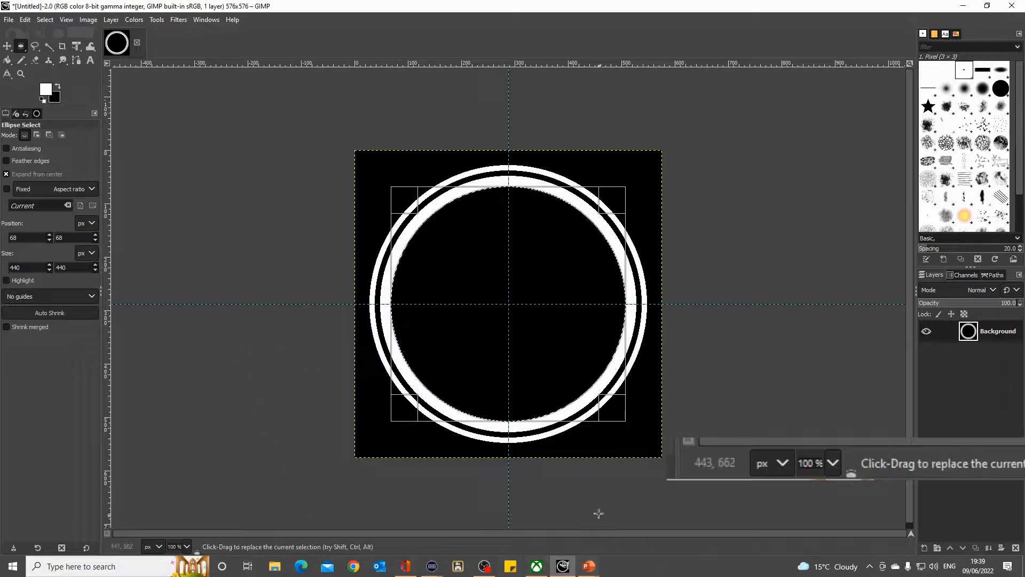
- Switch to the PowerPoint slide show to examine the end angles of the gauge's arcs, and return to GIMP
click(590, 567)
click(639, 537)
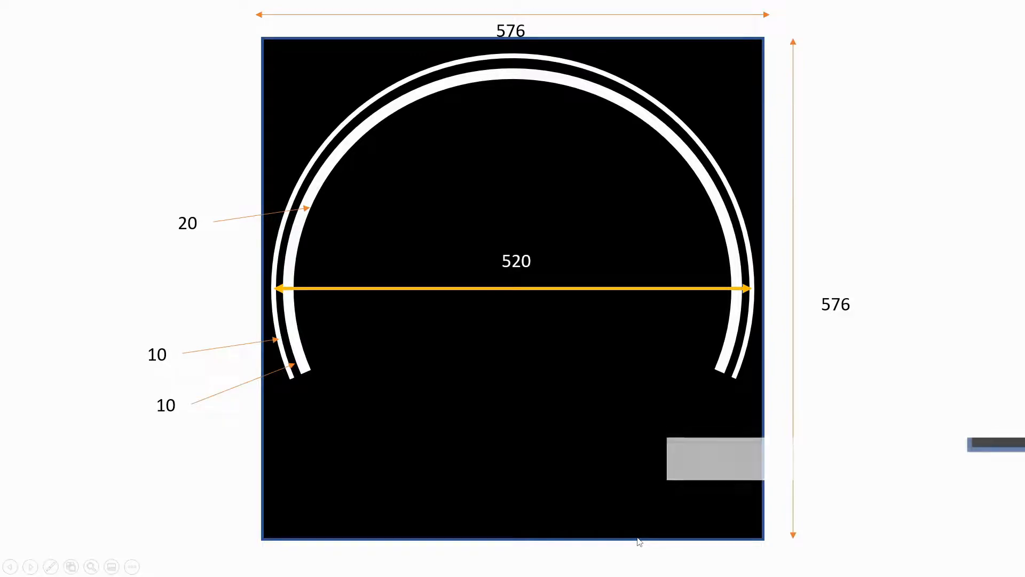
click(496, 421)
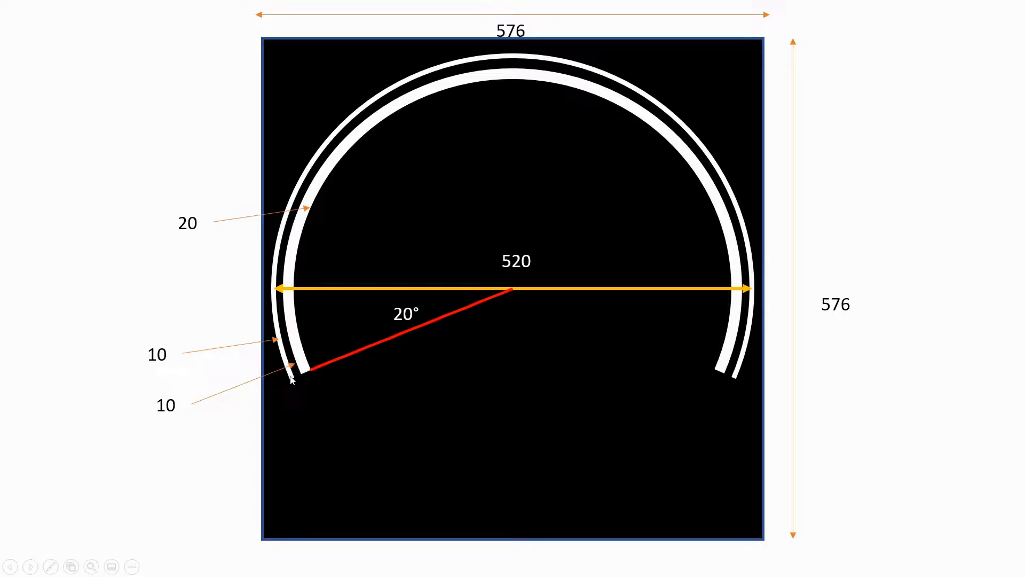
click(499, 337)
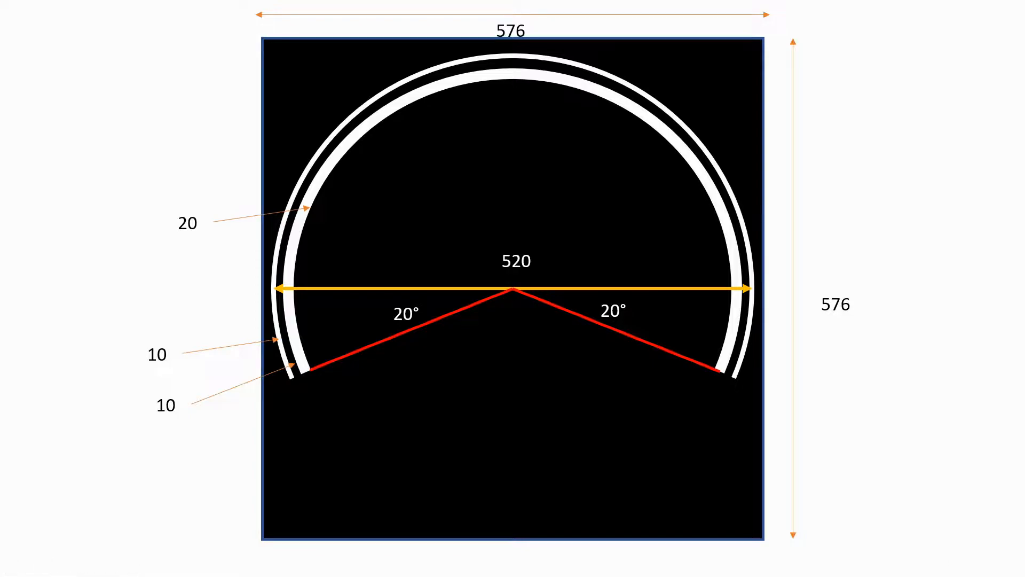
key(alt+Tab)
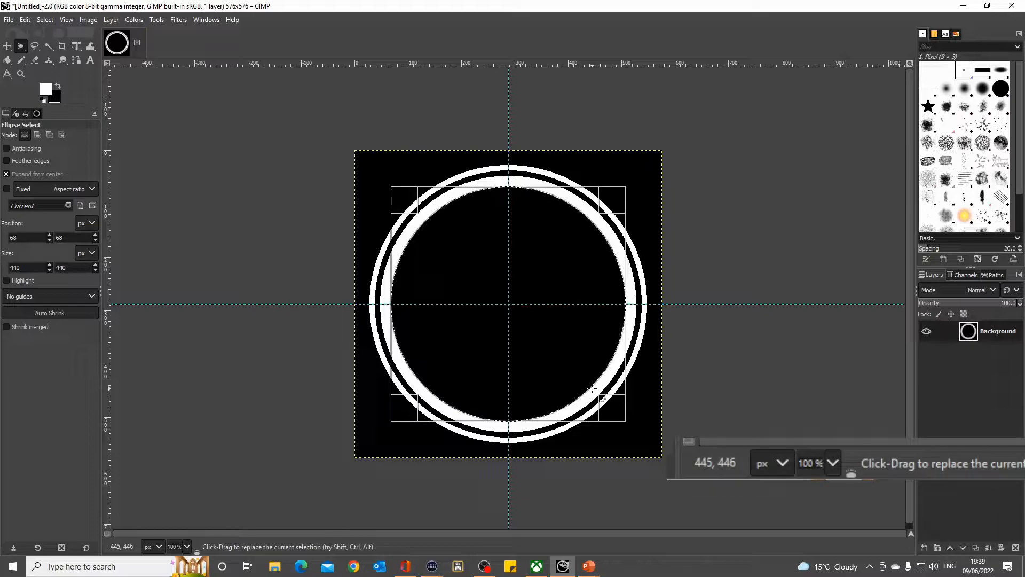
- Select the whole canvas and try a straight Pencil line from the guide intersection
click(139, 247)
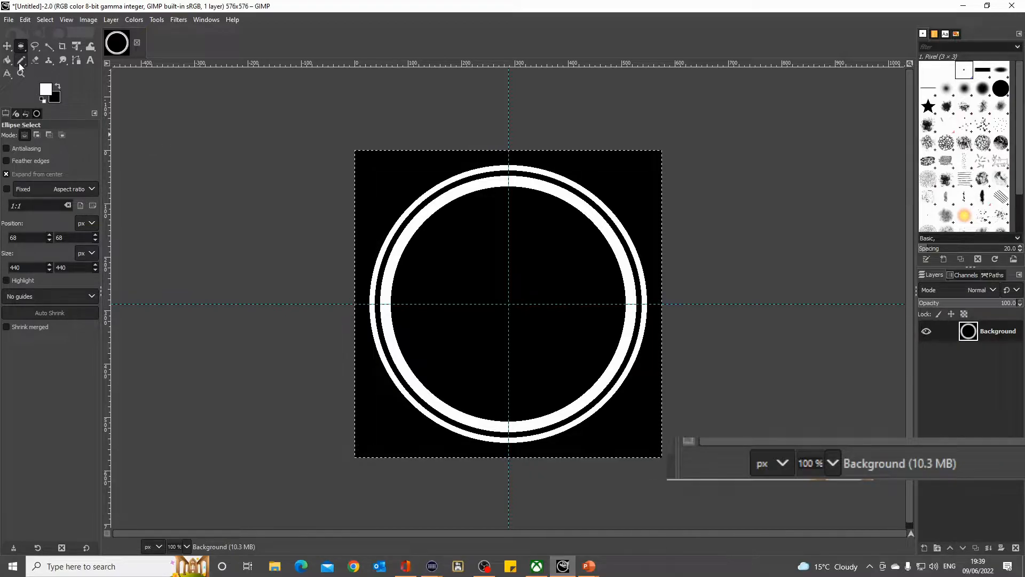
click(22, 62)
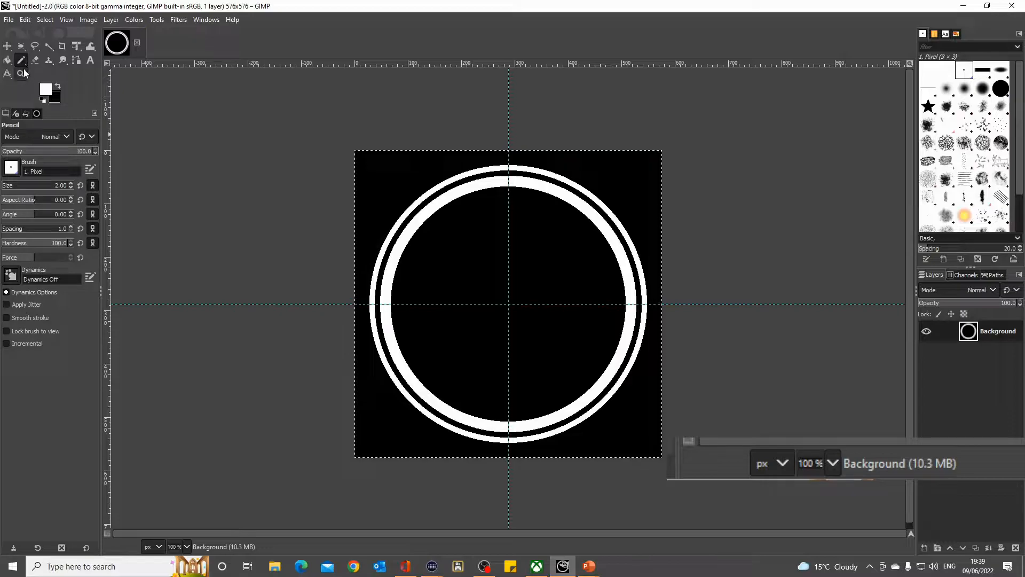
click(508, 304)
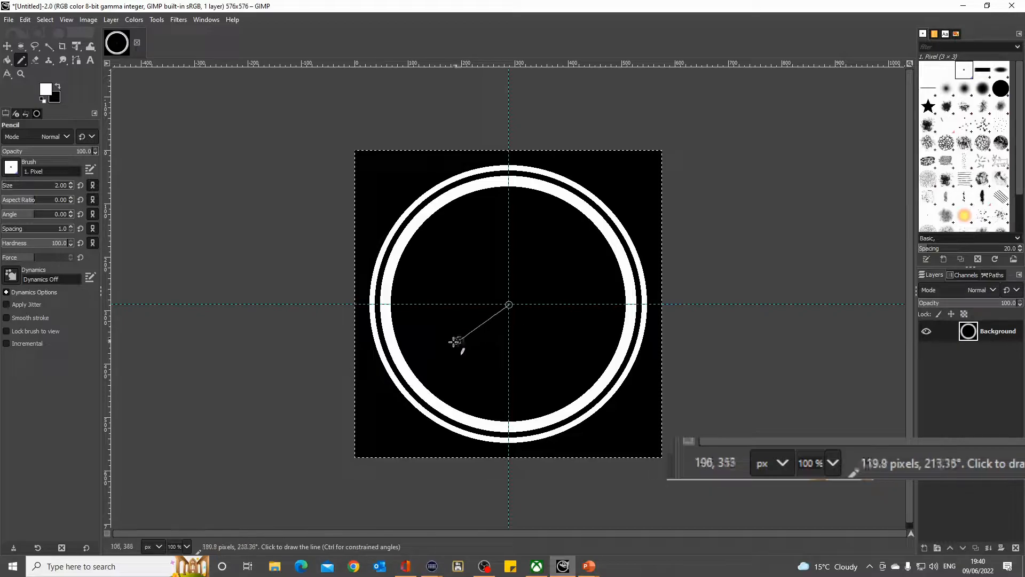
shift+click(509, 305)
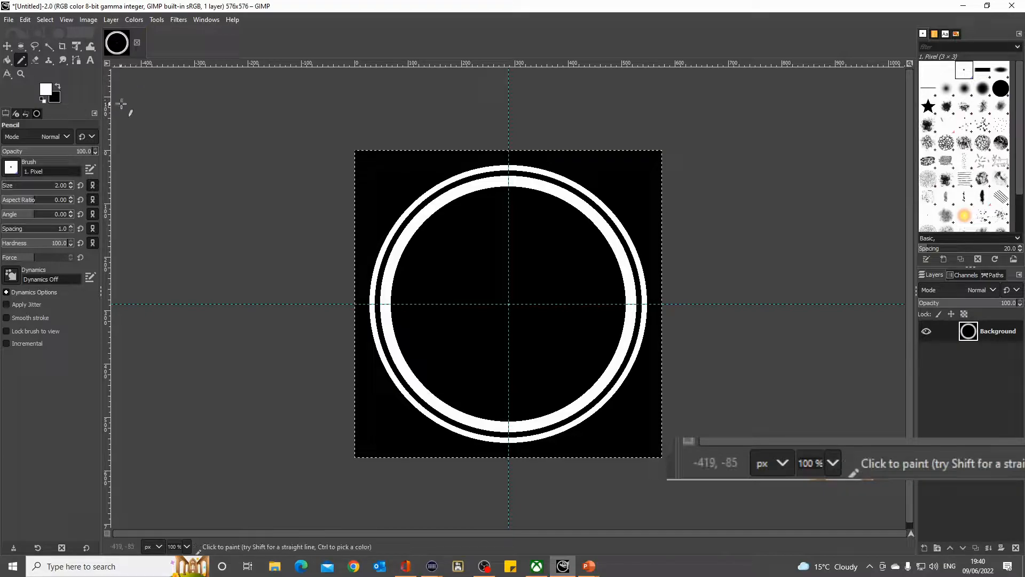
- Select the thick inner white ring with Fuzzy Select and add the thin outer white ring to the selection
click(50, 47)
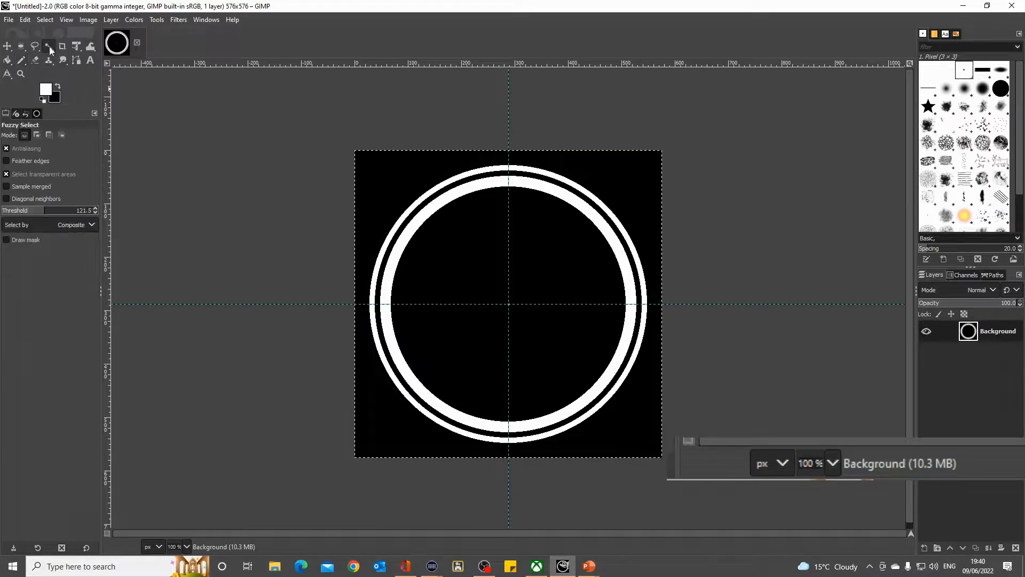
click(387, 288)
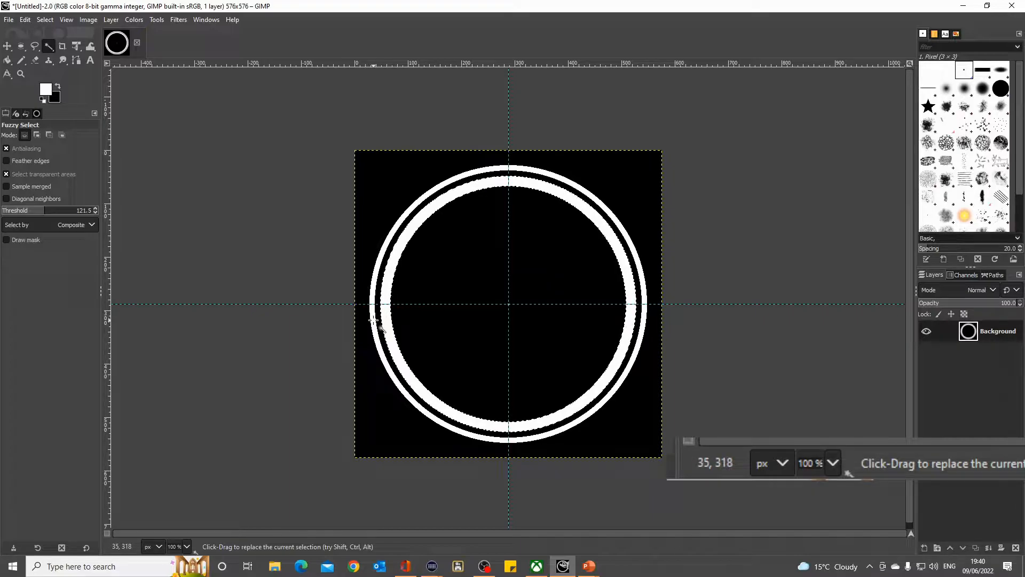
key(shift)
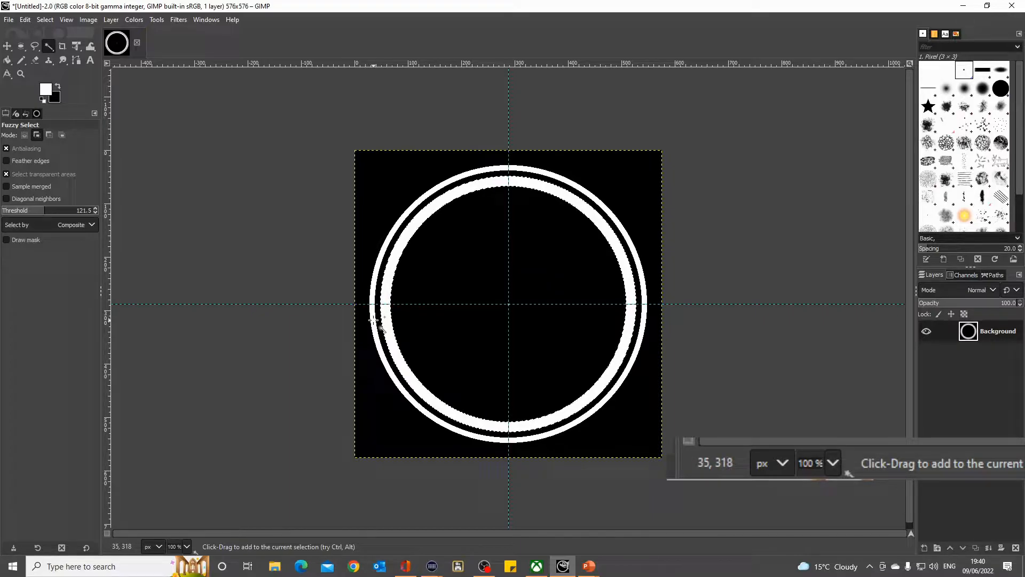
shift+click(373, 319)
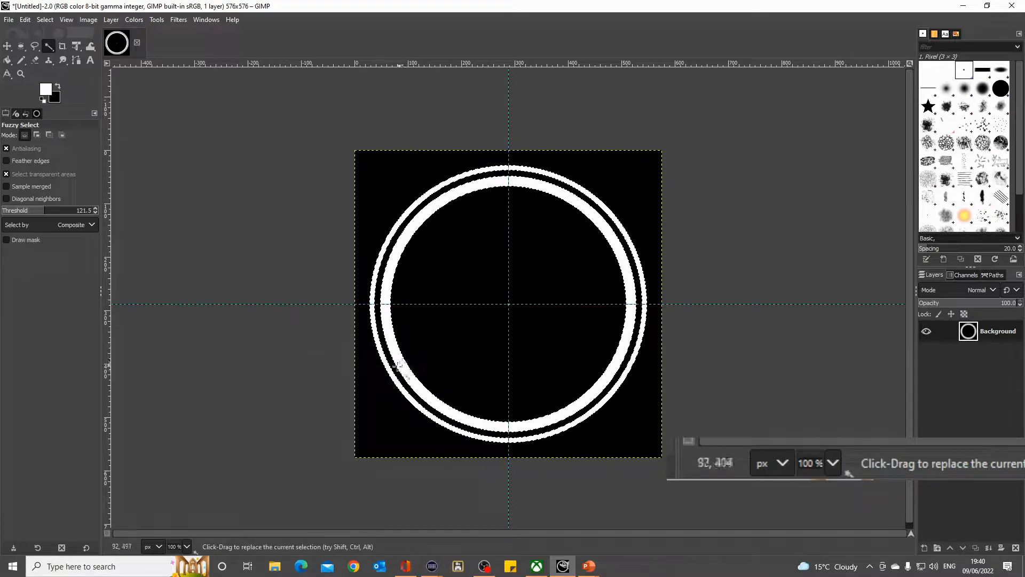
- Set the foreground color to red (ff0000)
click(49, 90)
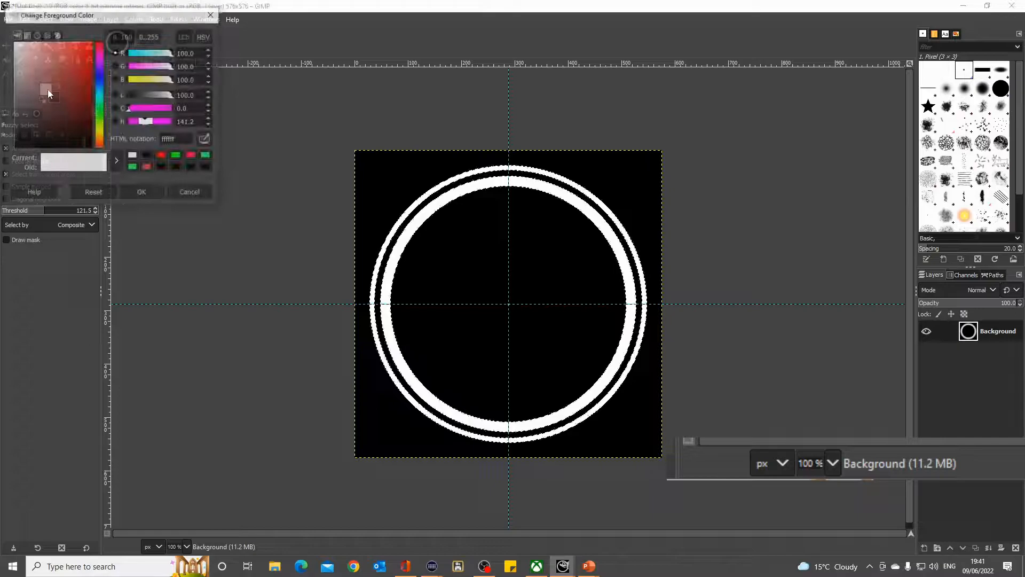
click(162, 155)
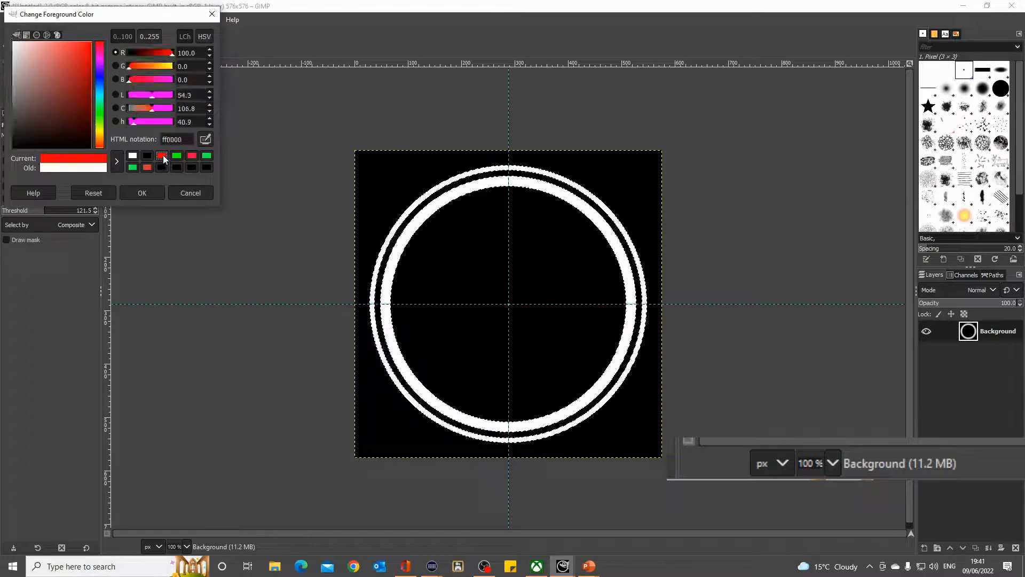
click(142, 193)
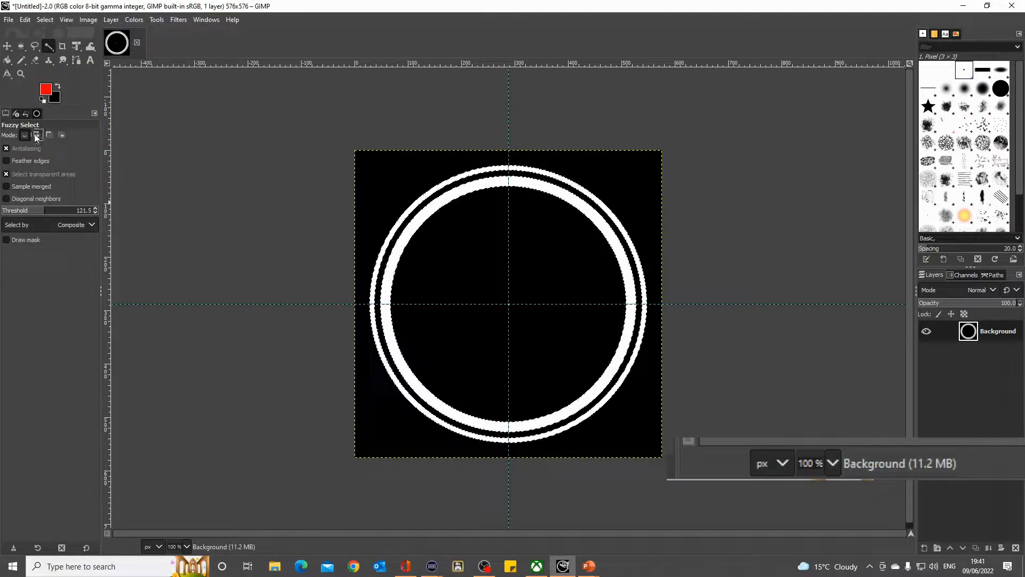
- Draw two straight 2 px Pencil lines from the guide intersection past the outer ring, at about 200° and 340°
click(21, 60)
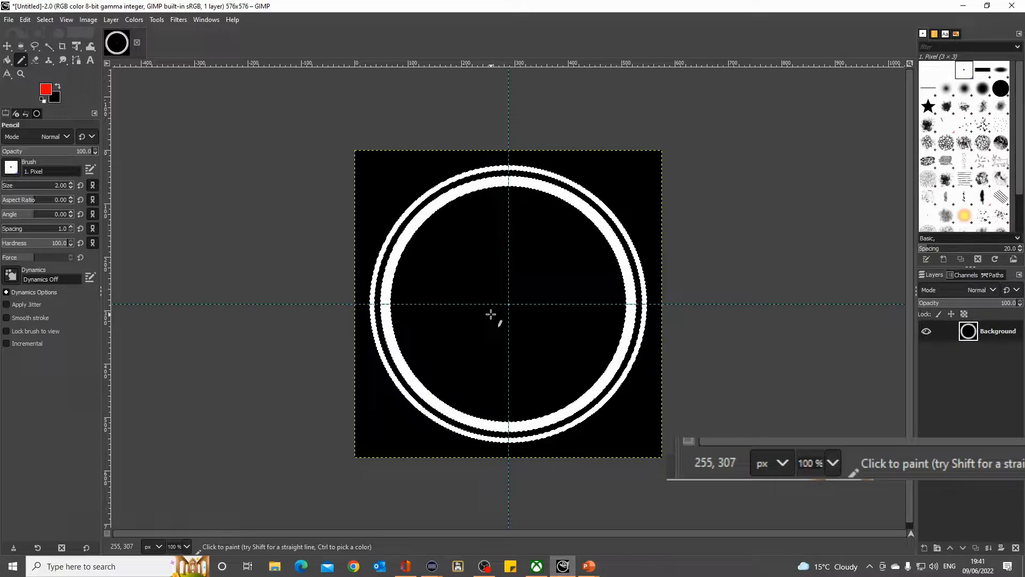
key(shift)
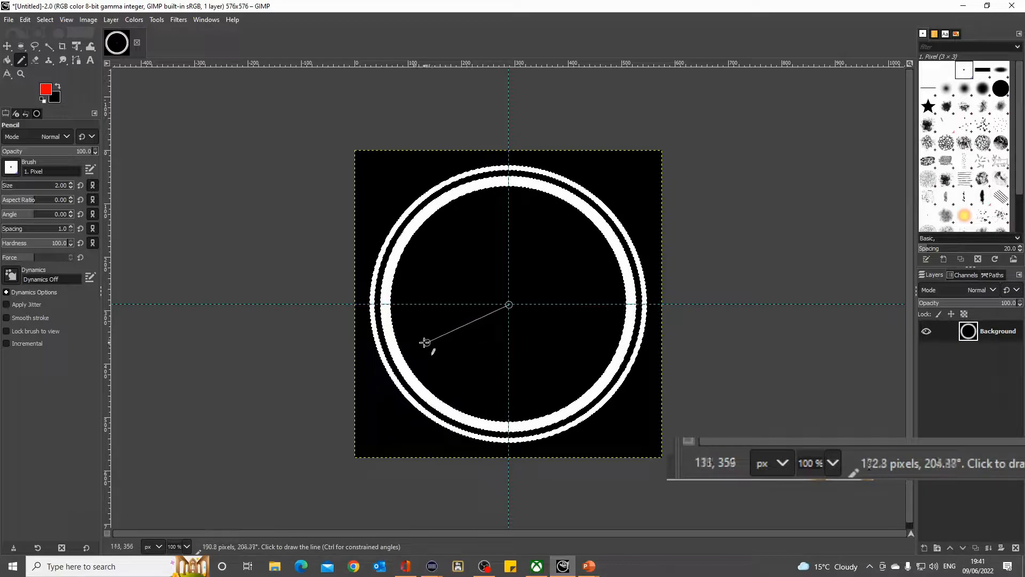
shift+click(367, 356)
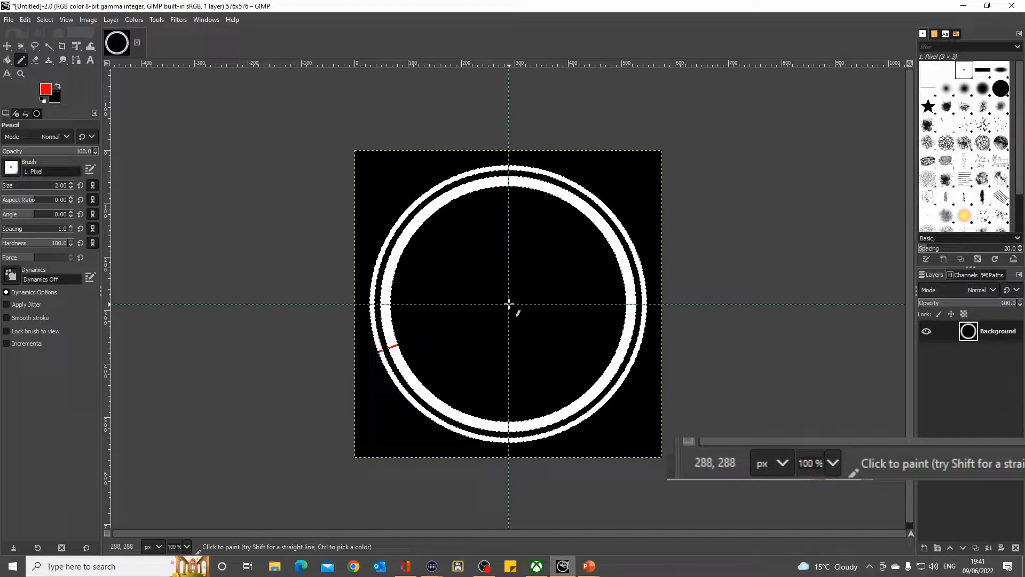
click(509, 305)
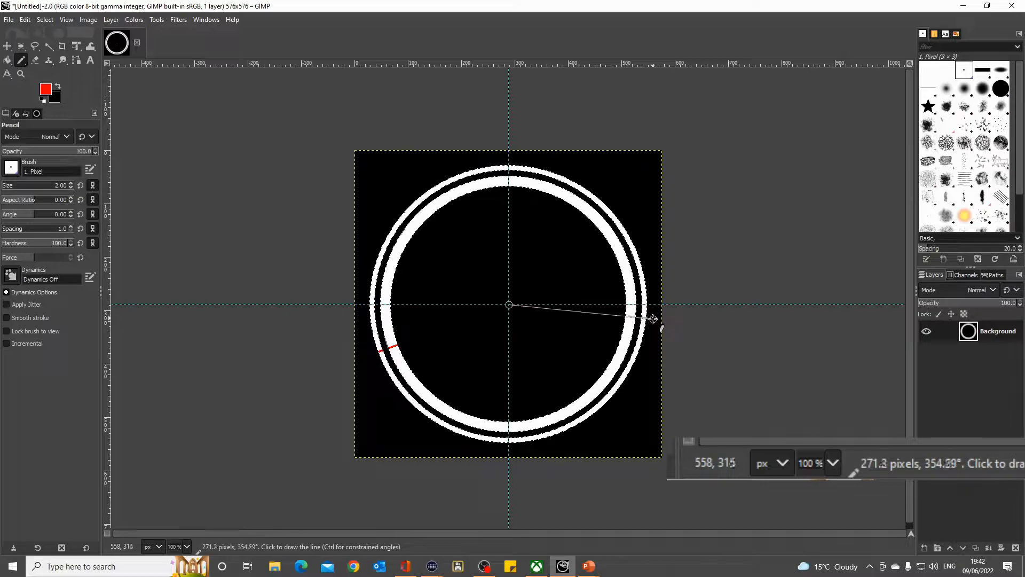
shift+click(644, 353)
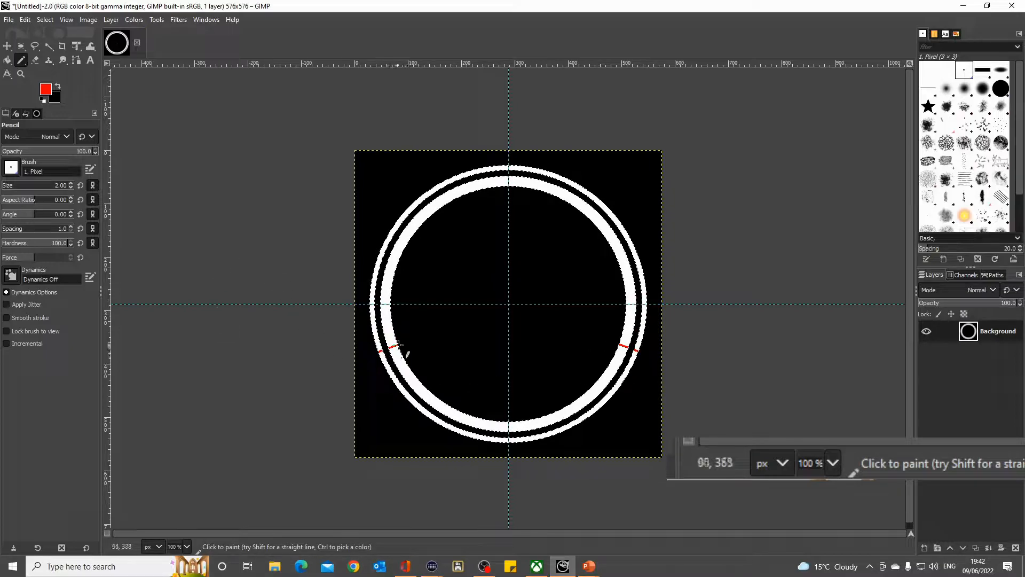
- Bucket Fill the lower sections of both the inner and outer rings, below the two red lines, with red
click(7, 60)
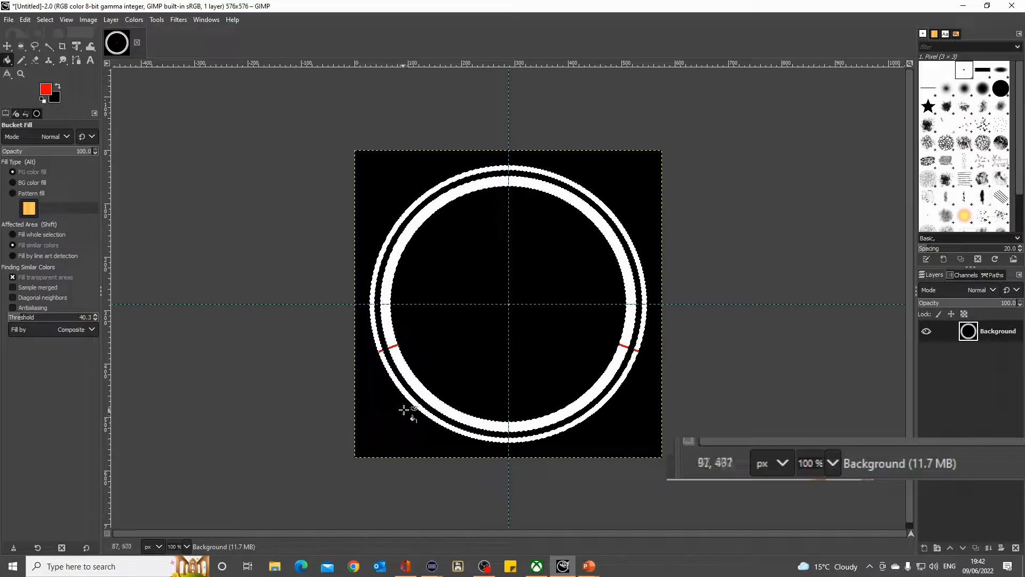
click(413, 380)
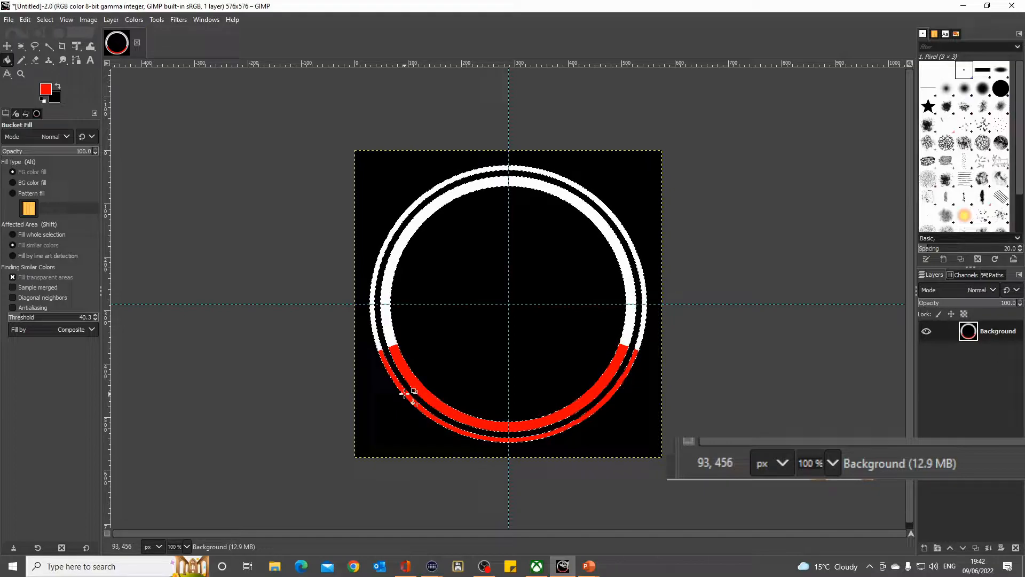
click(406, 395)
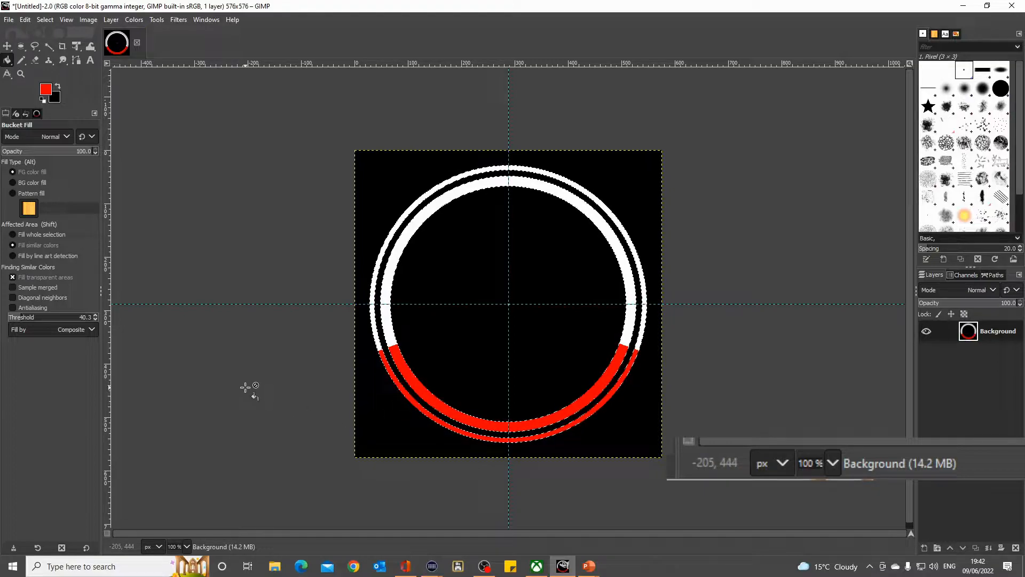
- Select both lower red arcs with Fuzzy Select, delete them to the black background, and select the whole canvas
key(ctrl)
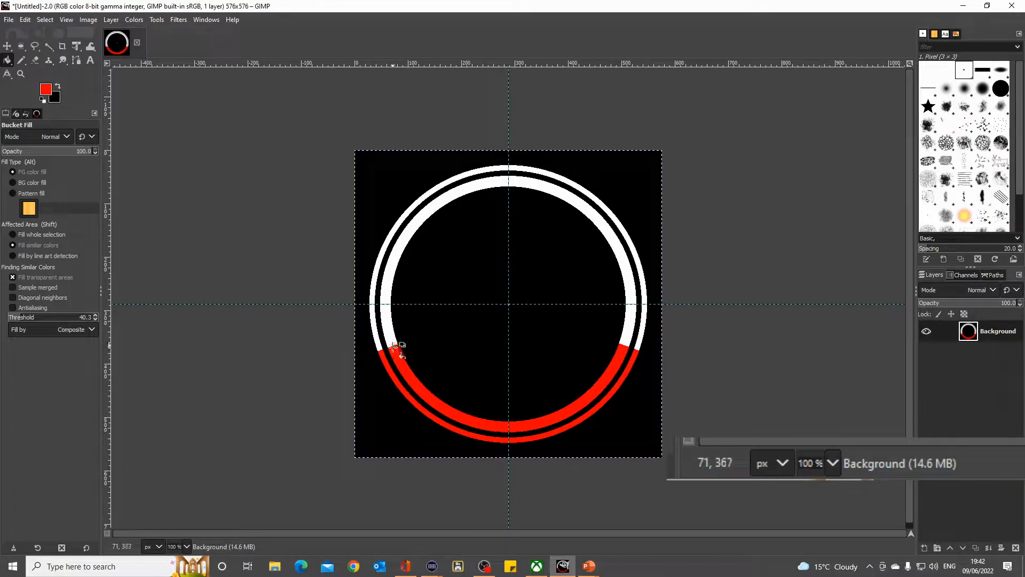
click(48, 46)
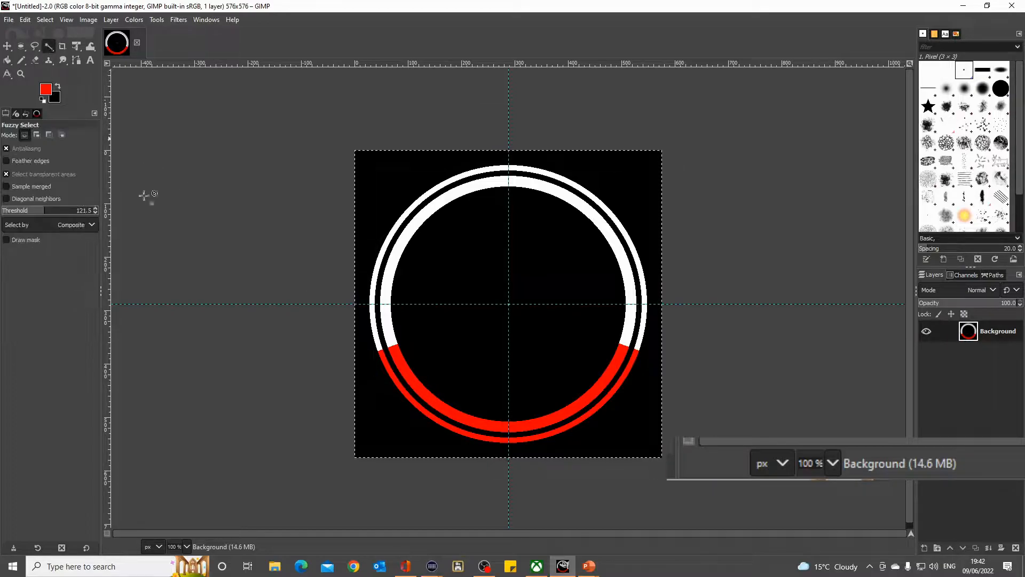
click(401, 369)
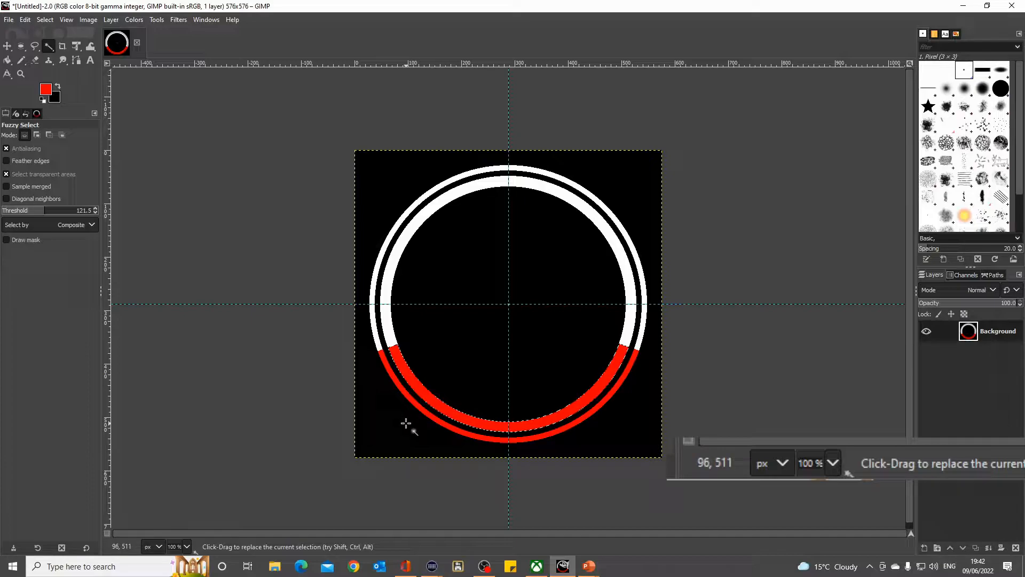
shift+click(401, 390)
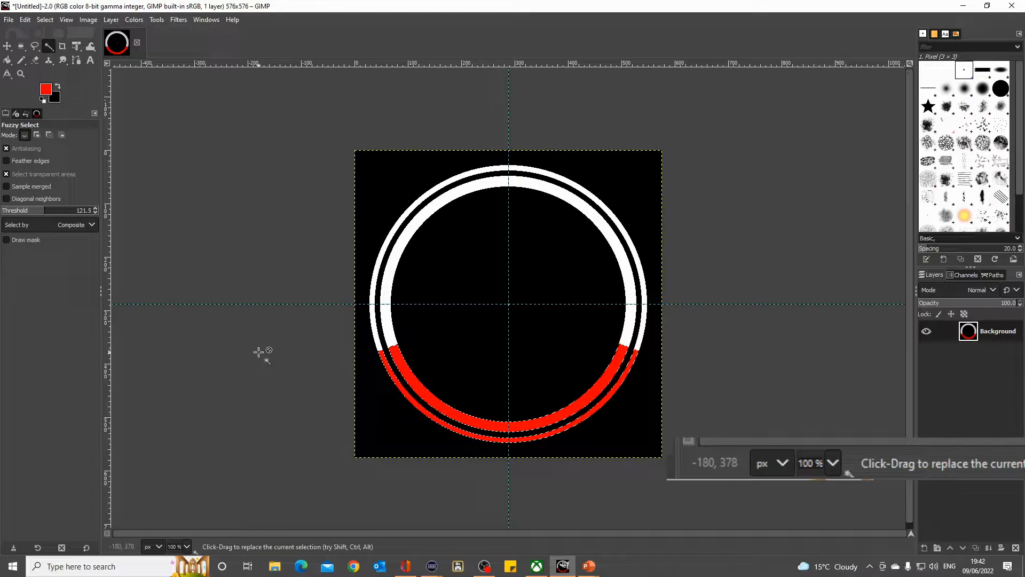
key(Delete)
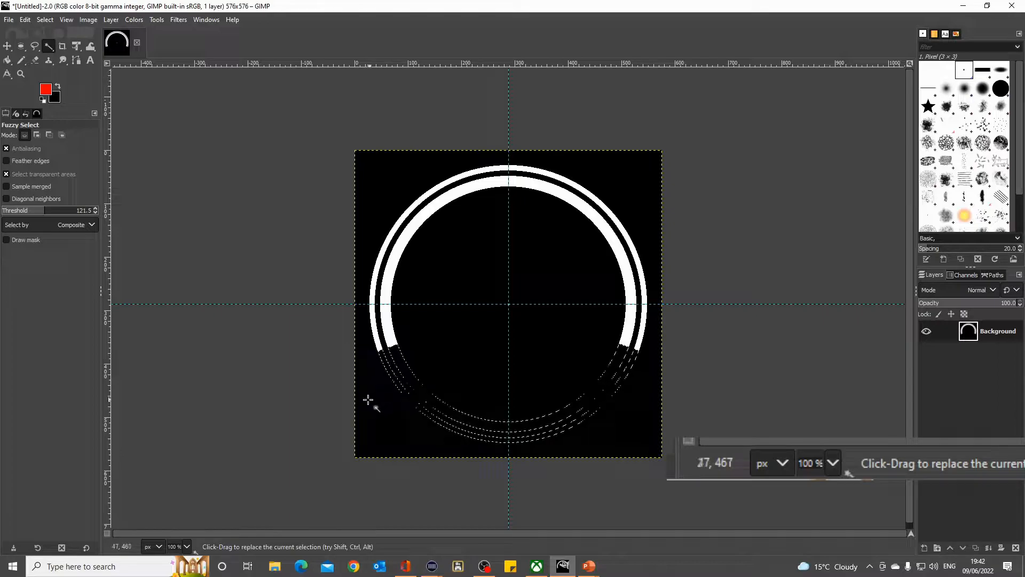
key(ctrl)
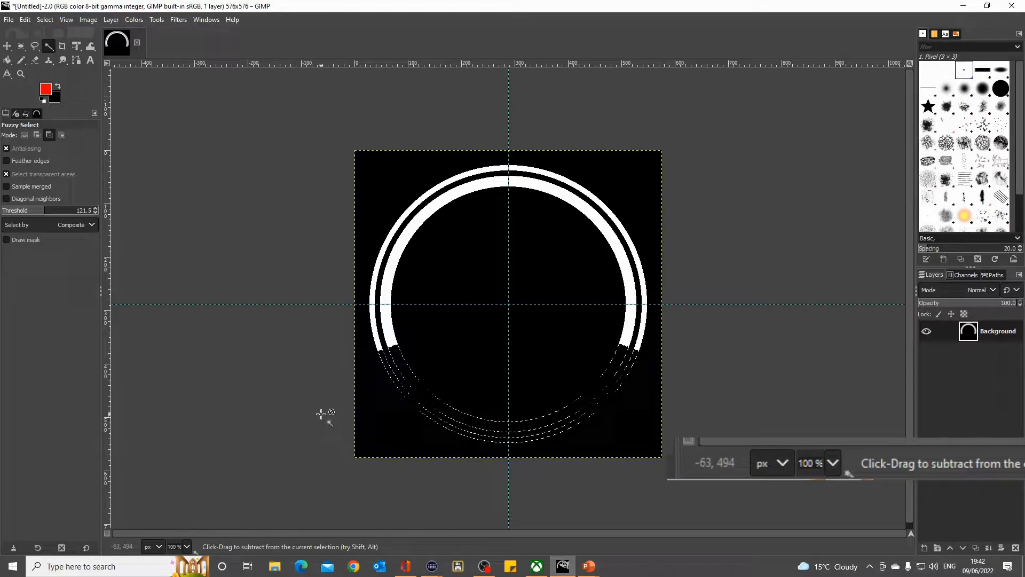
key(ctrl+shift+a)
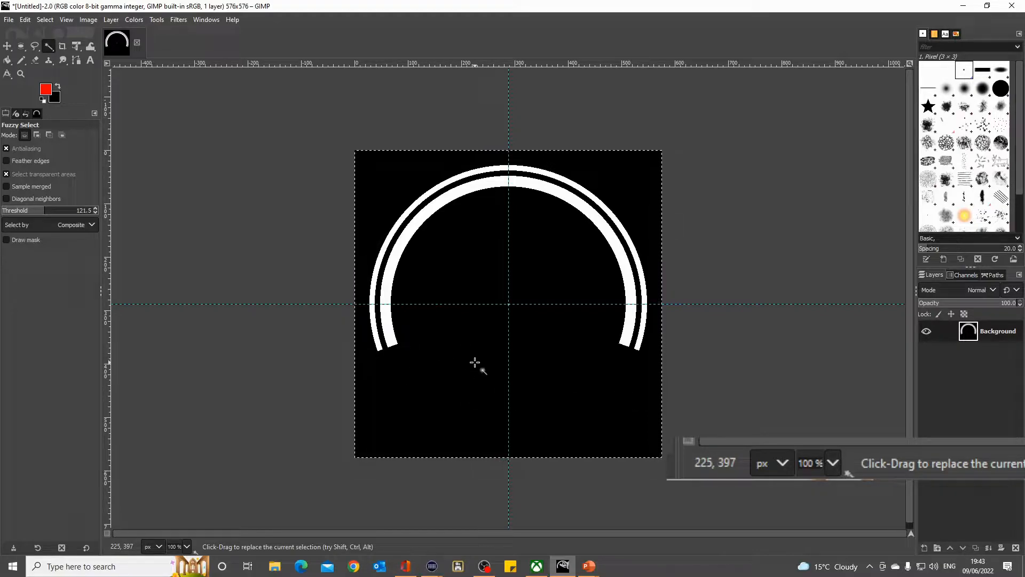
- Switch to the PowerPoint slide show to compare the result with the dimensioned gauge drawing
mouse_move(592, 569)
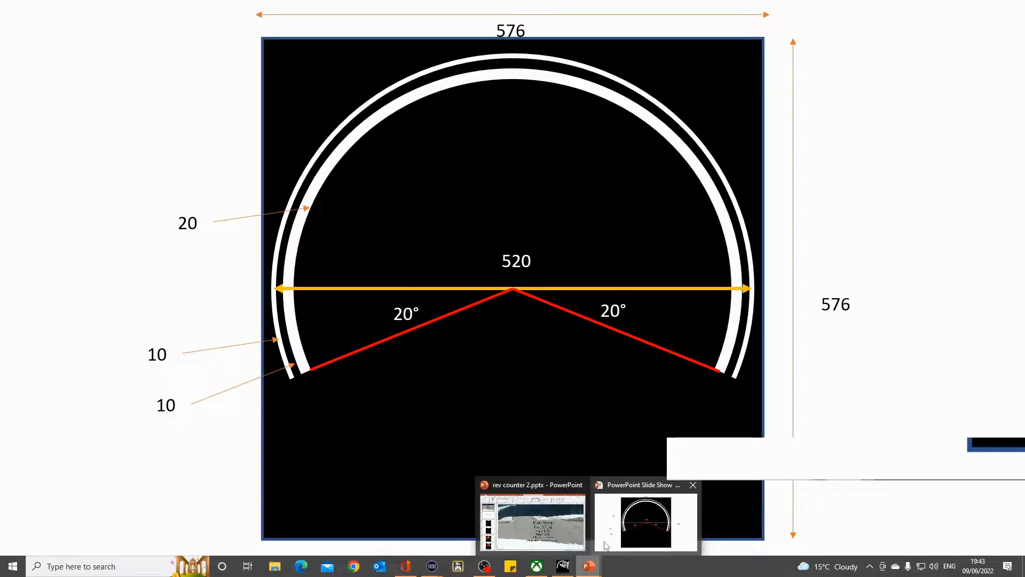
click(646, 523)
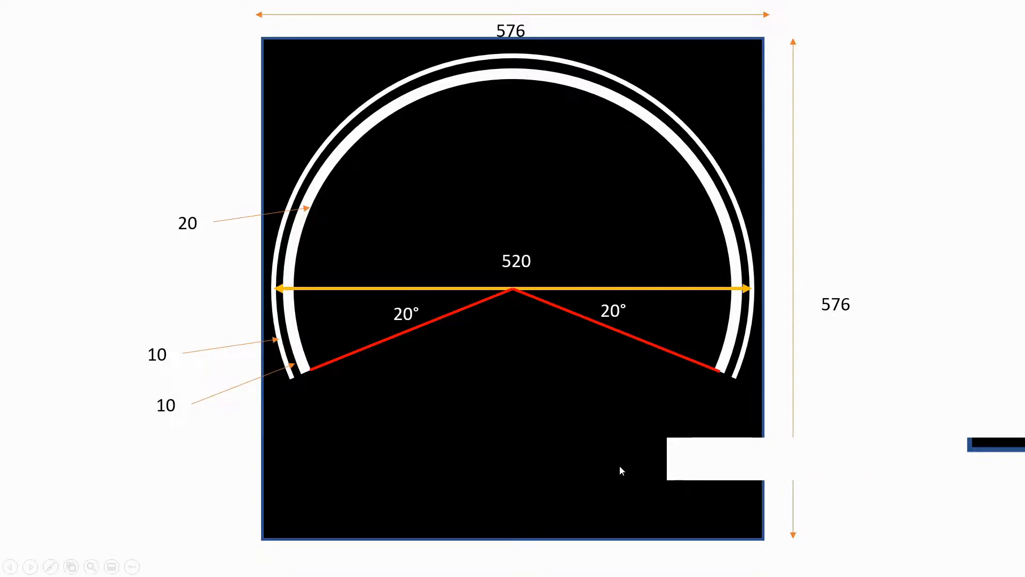
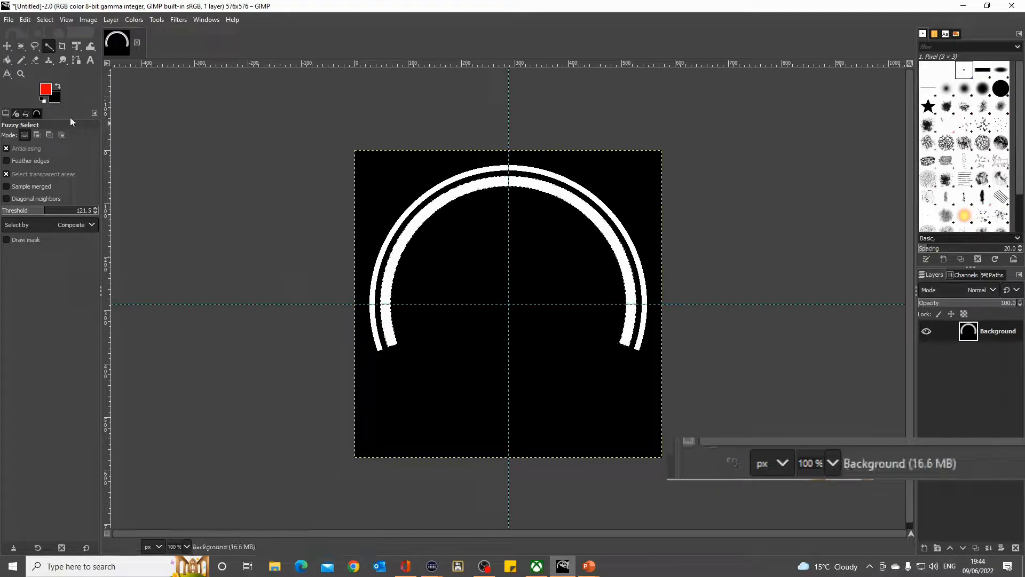
- Set the foreground color to green (00ff00) and draw a straight 2 px Pencil line from the guide intersection across the inner ring at about 46°
click(22, 60)
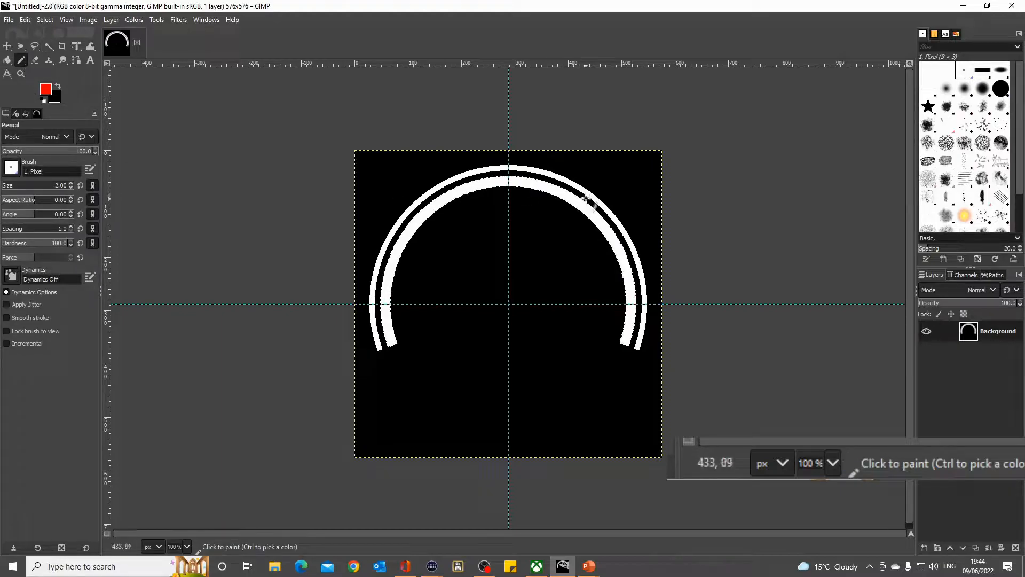
click(46, 90)
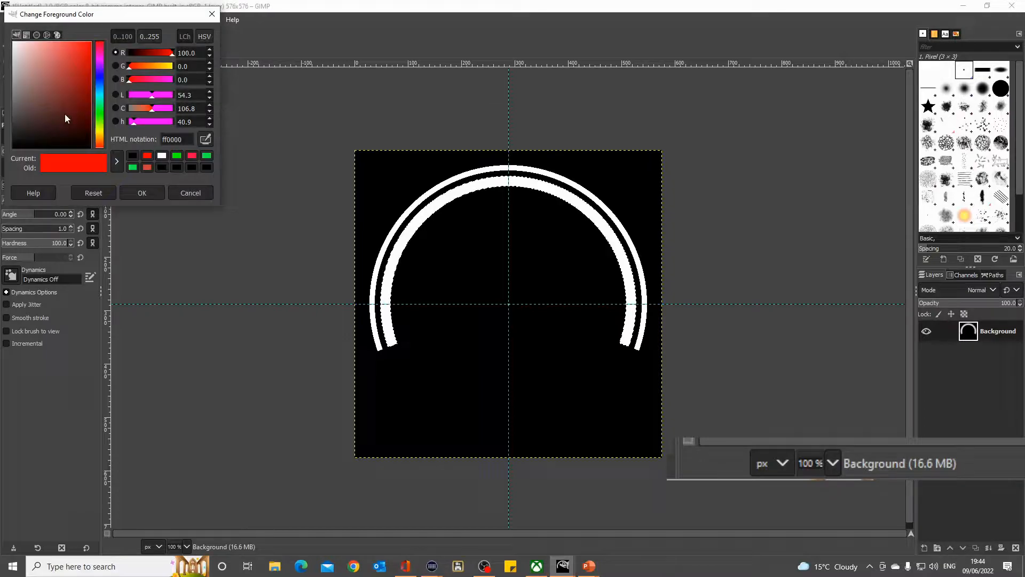
click(177, 157)
click(142, 193)
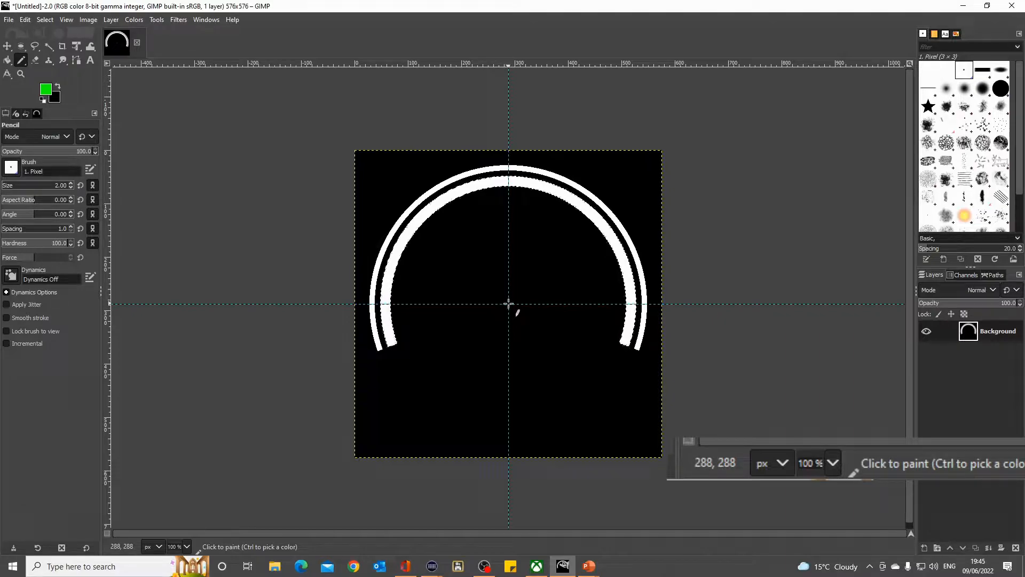
click(509, 303)
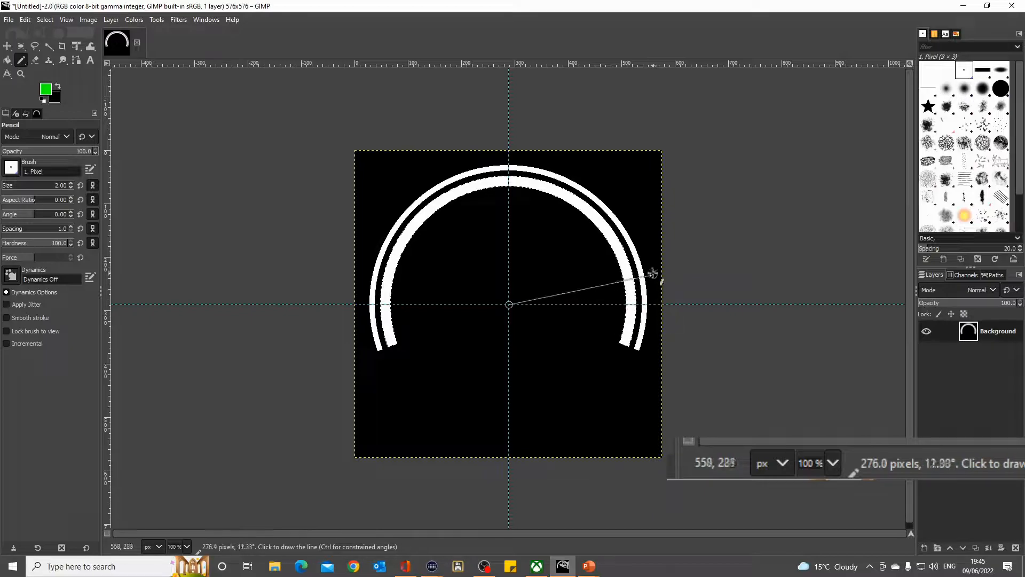
shift+click(614, 196)
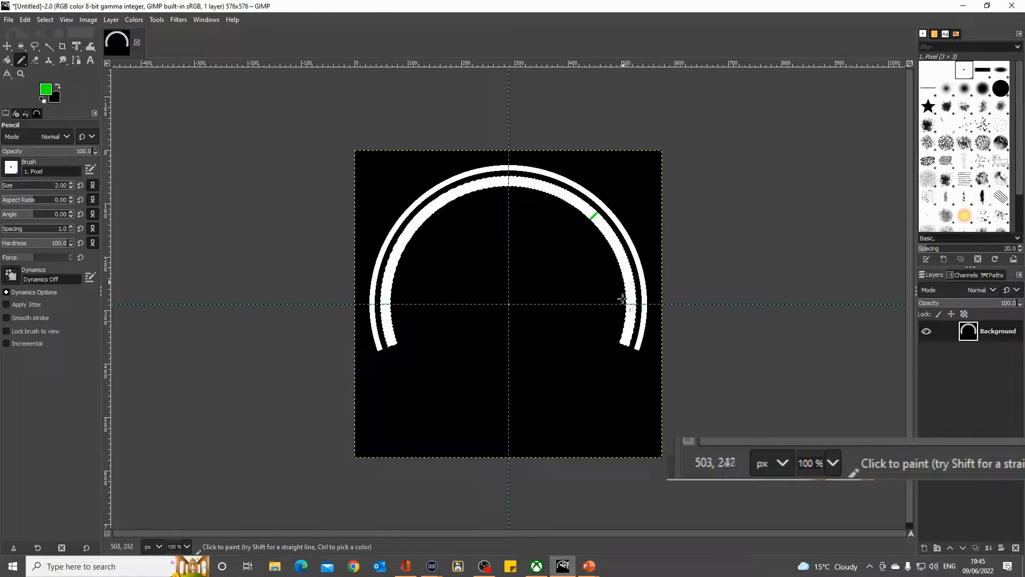
- Switch to the PowerPoint slide show and move on from the 2100 slide to the 2500 angle calculation
mouse_move(589, 566)
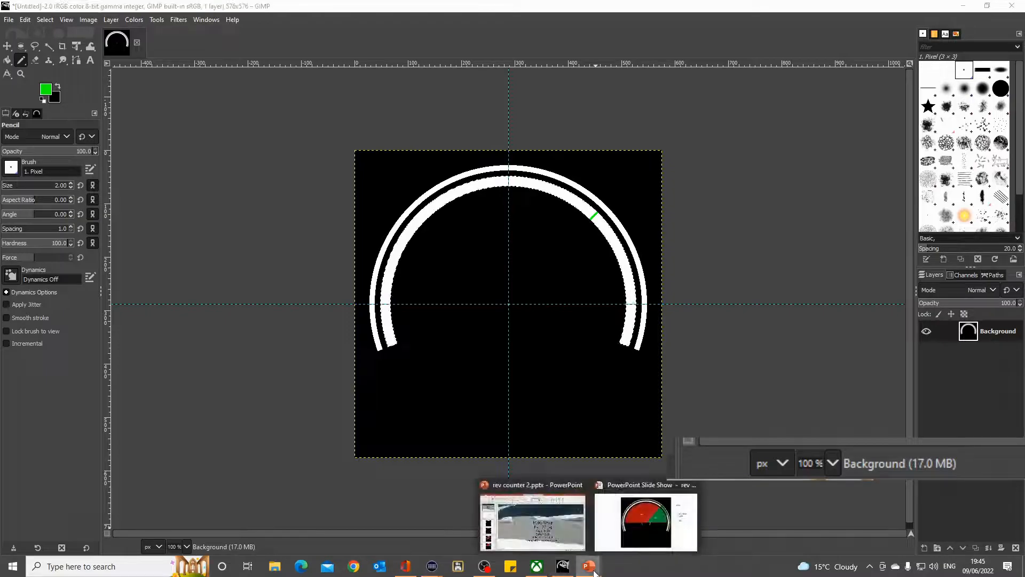
click(636, 527)
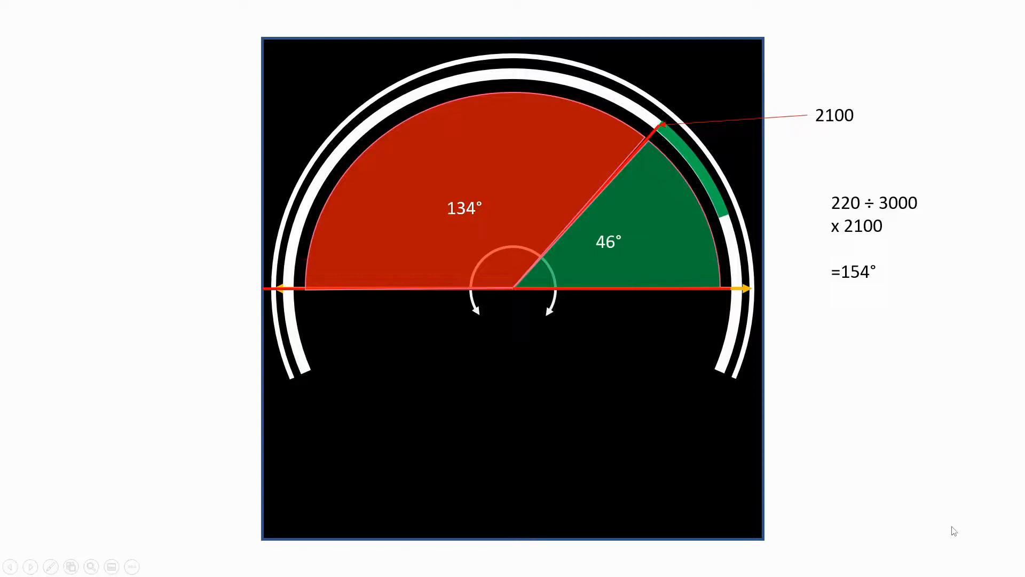
click(822, 490)
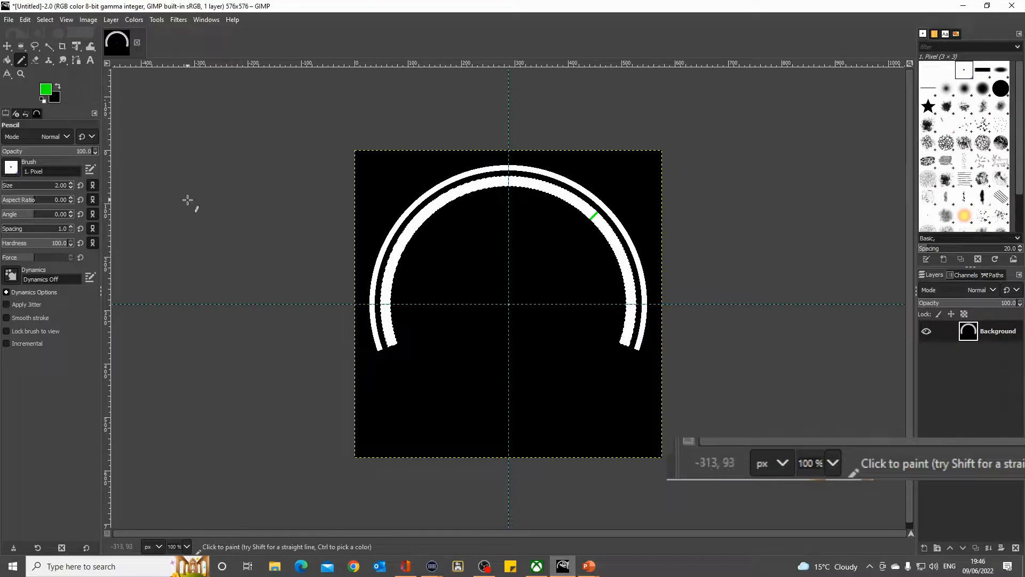
- Draw a second green Pencil line from the guide intersection at about 17° and Bucket Fill the inner-ring section between both lines with green
key(ctrl)
click(49, 47)
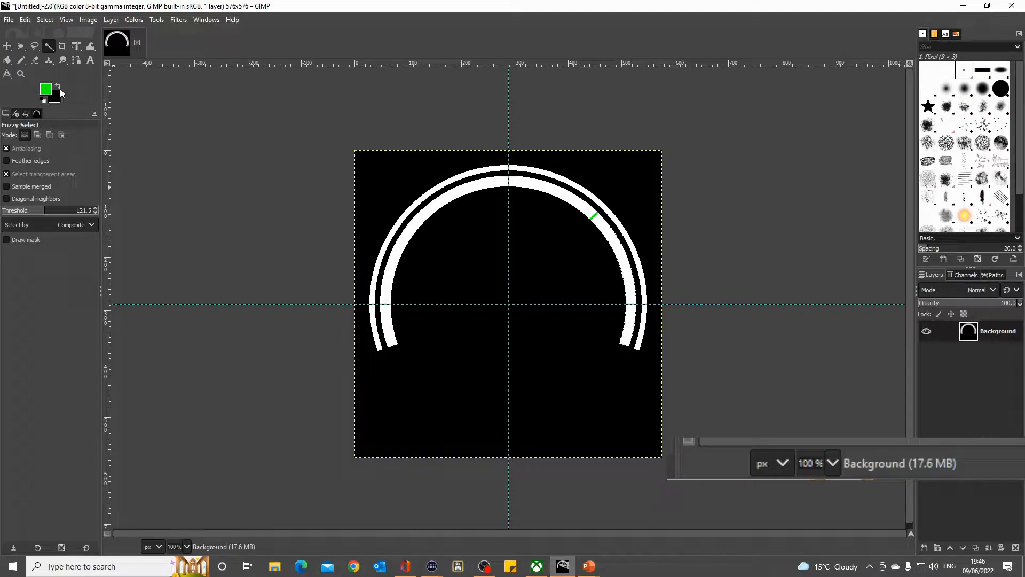
click(22, 62)
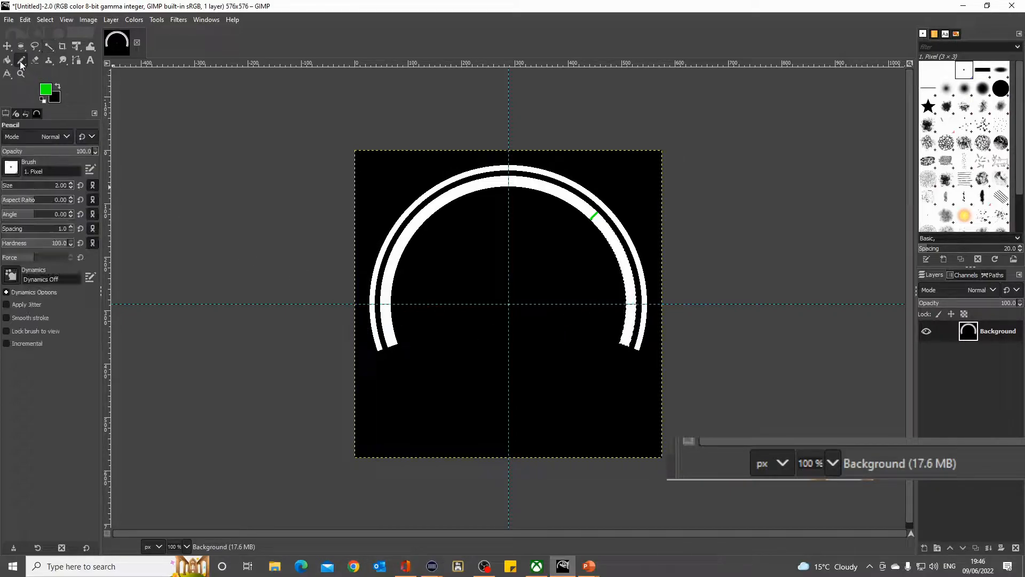
click(509, 304)
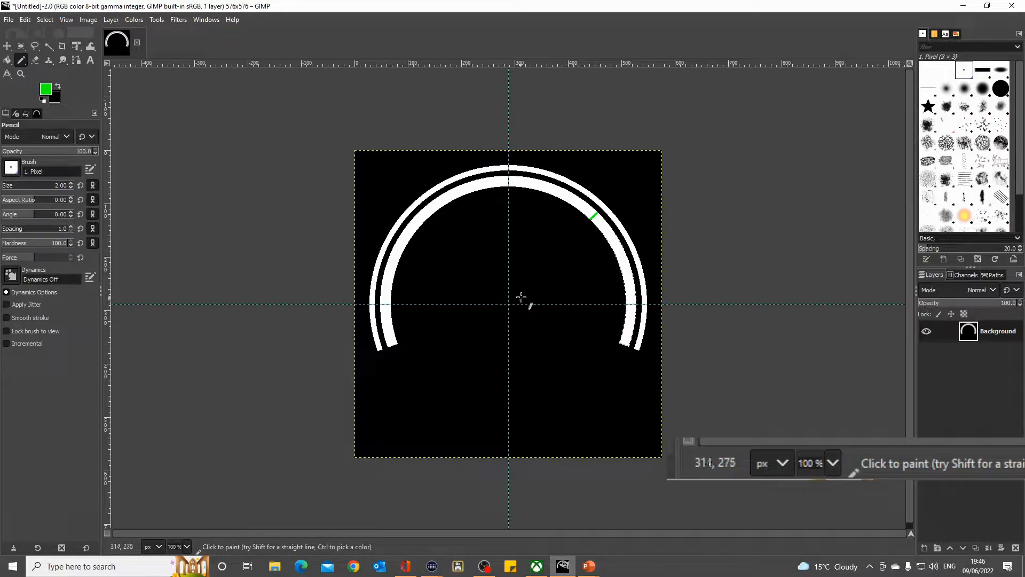
shift+click(651, 260)
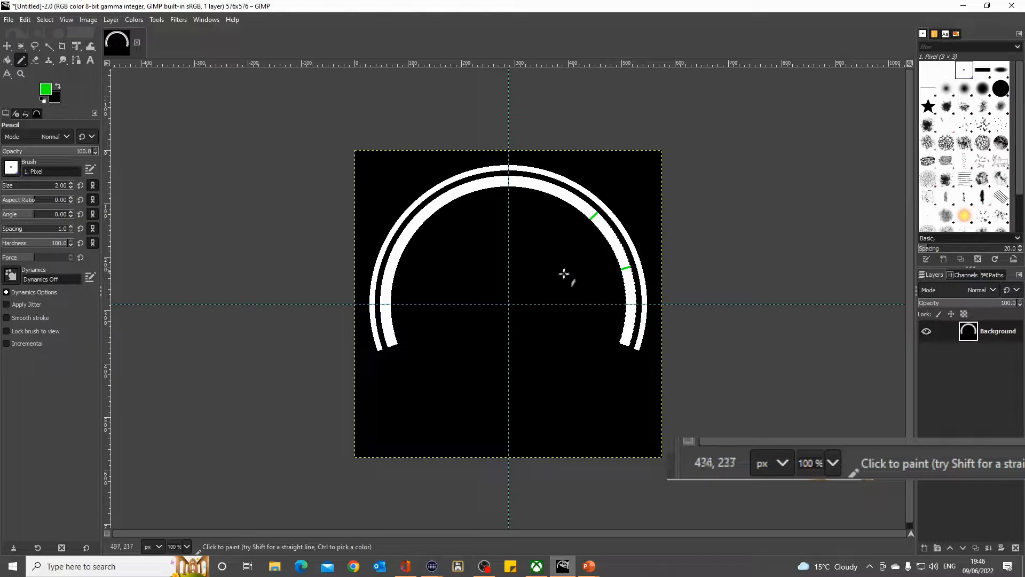
click(8, 60)
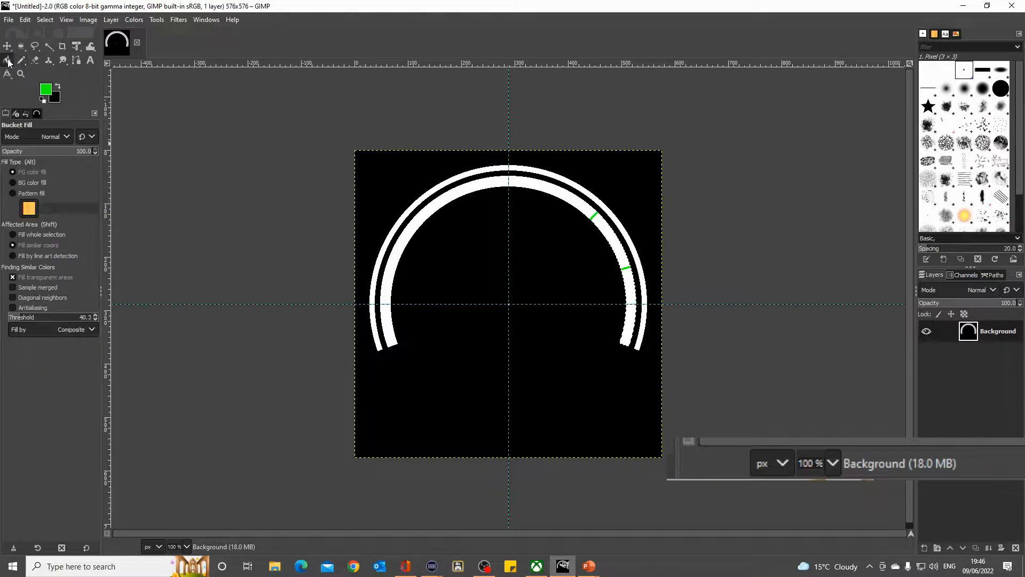
click(610, 233)
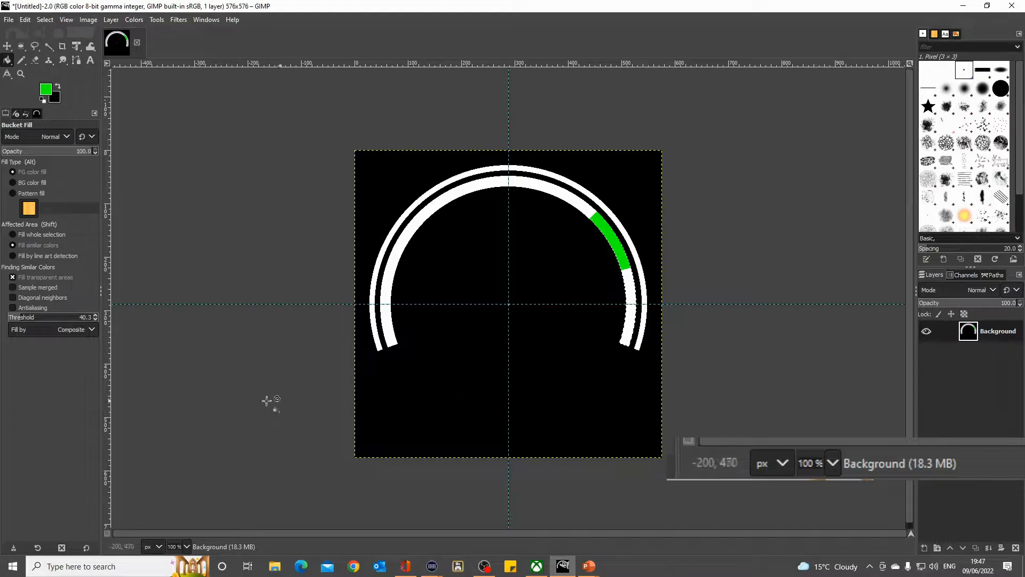
- Switch to the PowerPoint slide show and advance past the 2500 calculation slide
mouse_move(589, 566)
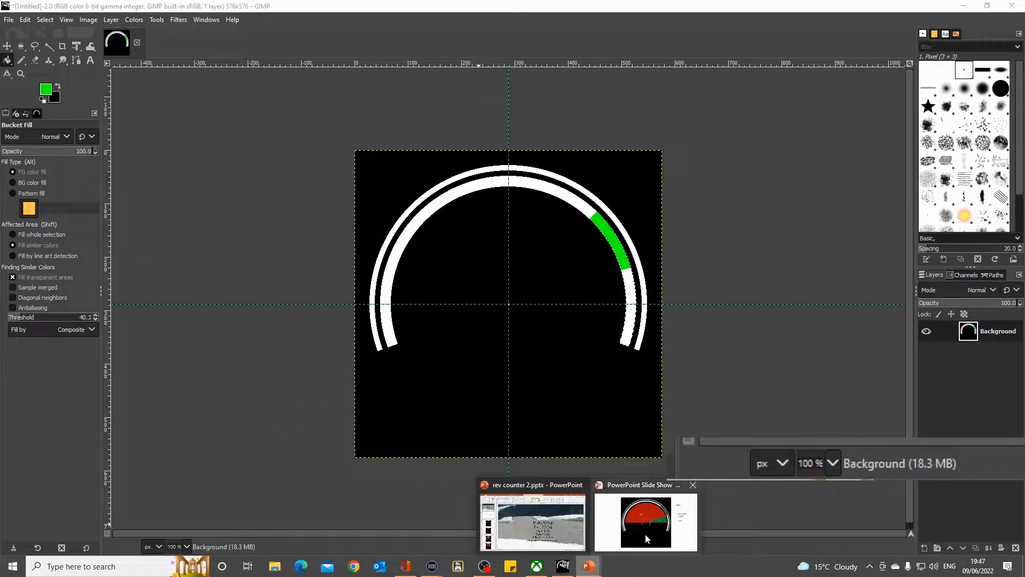
click(645, 533)
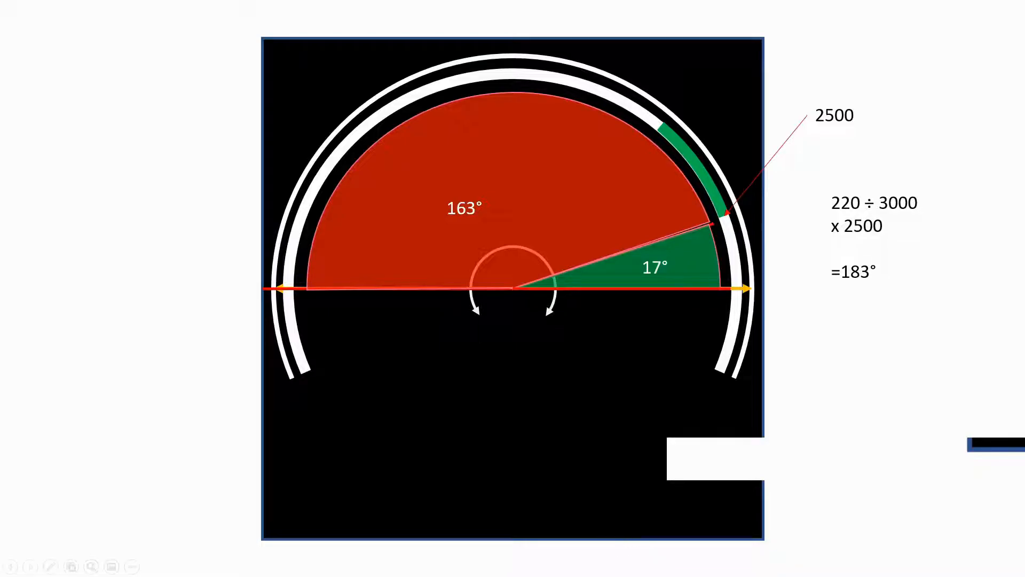
click(858, 419)
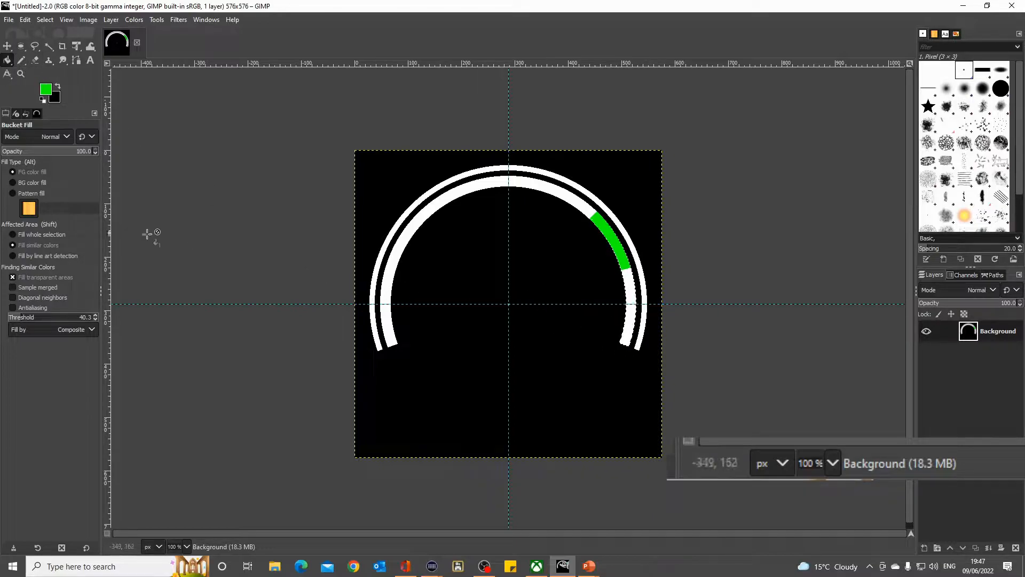
- Set the foreground color to red (ff0000) and draw a straight 2 px Pencil line from the guide intersection across the inner ring at about 2°
click(46, 90)
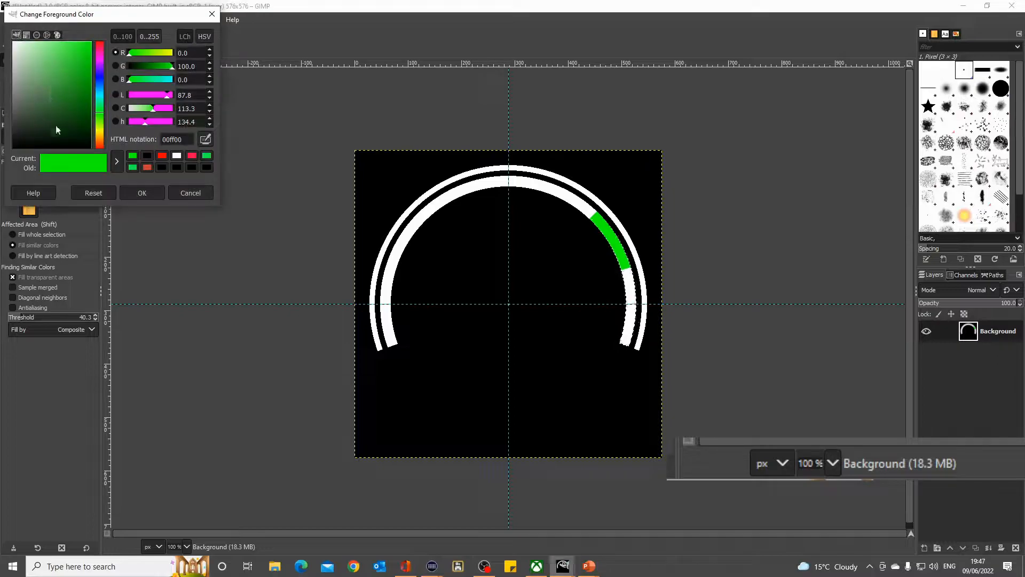
click(161, 156)
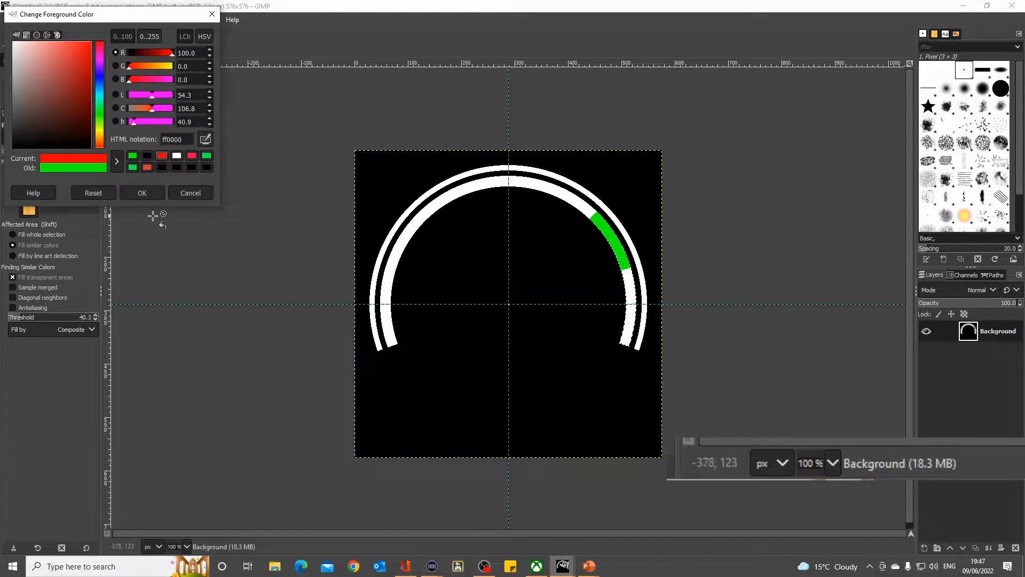
click(141, 193)
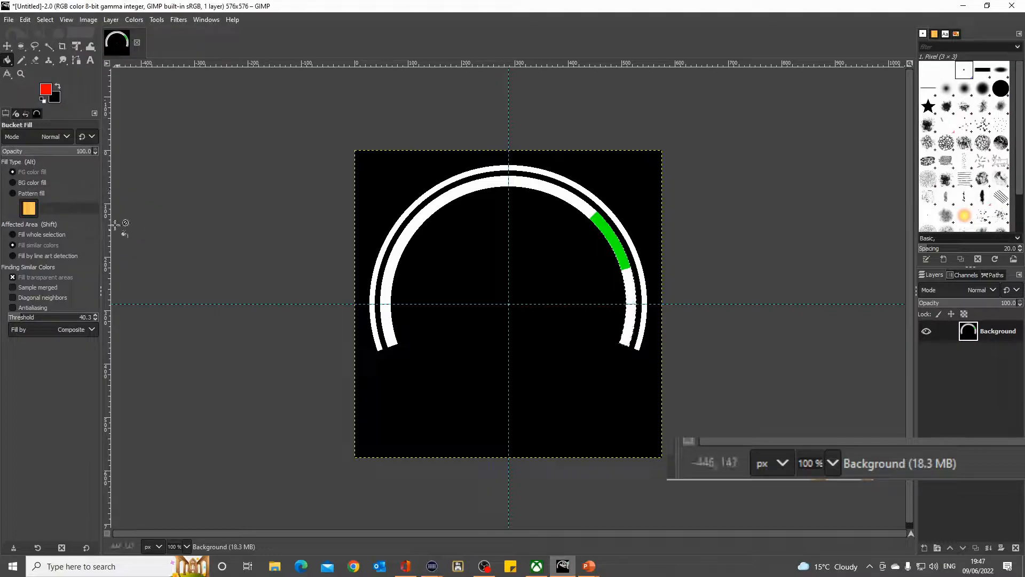
click(21, 60)
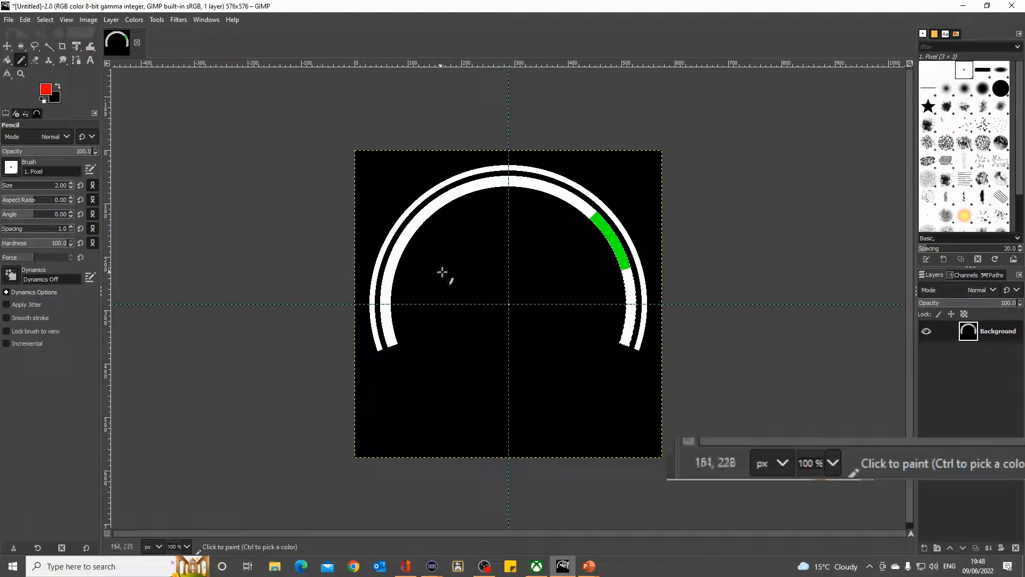
click(509, 303)
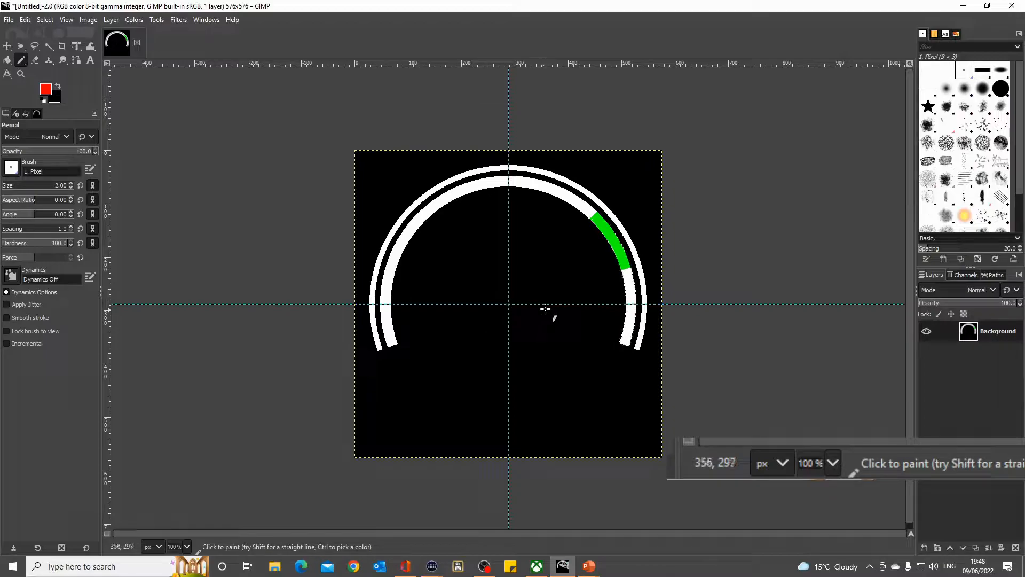
key(shift)
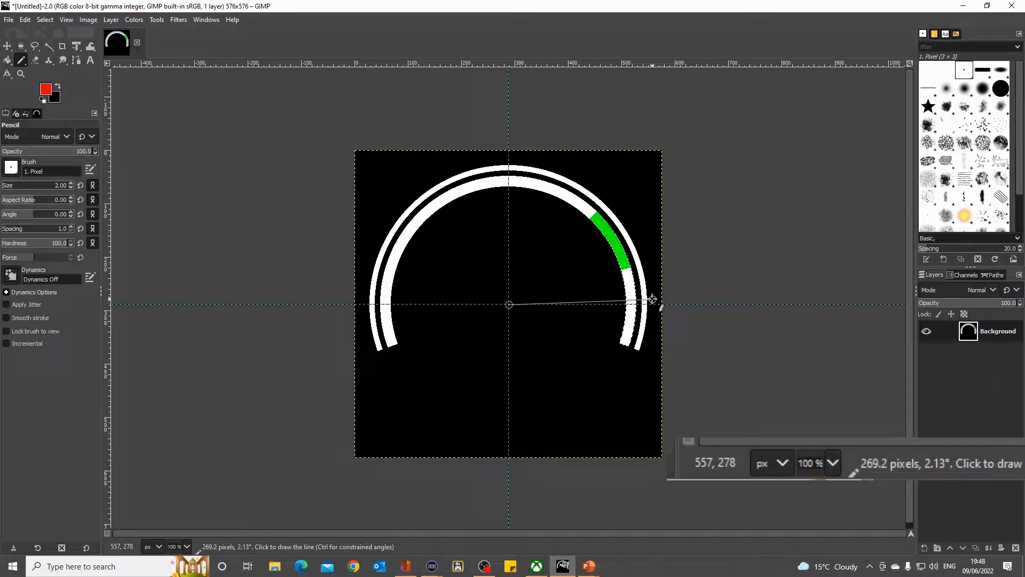
shift+click(654, 298)
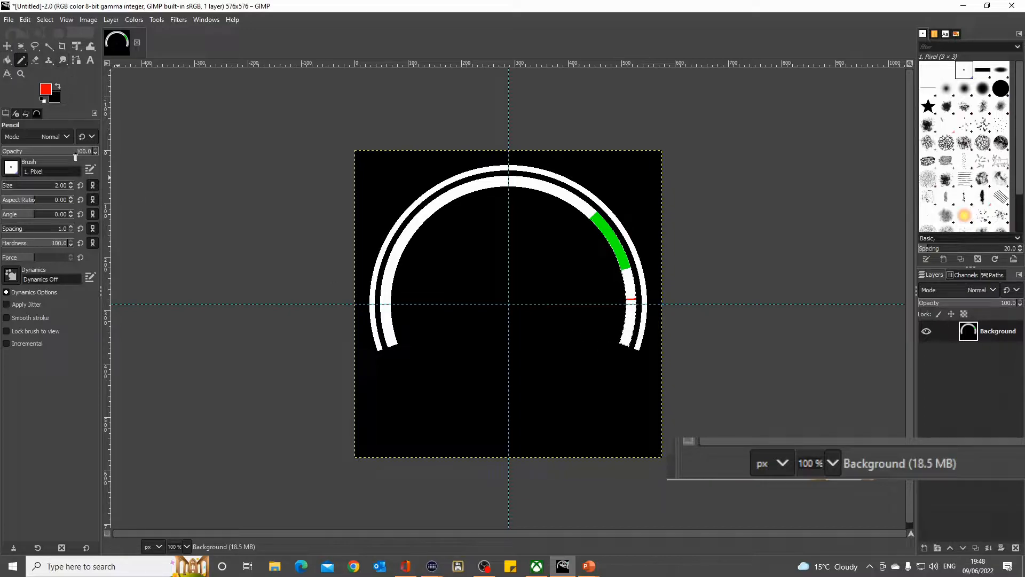
- Bucket Fill the lower-right inner-ring section below the red line with red and select the whole canvas
click(7, 62)
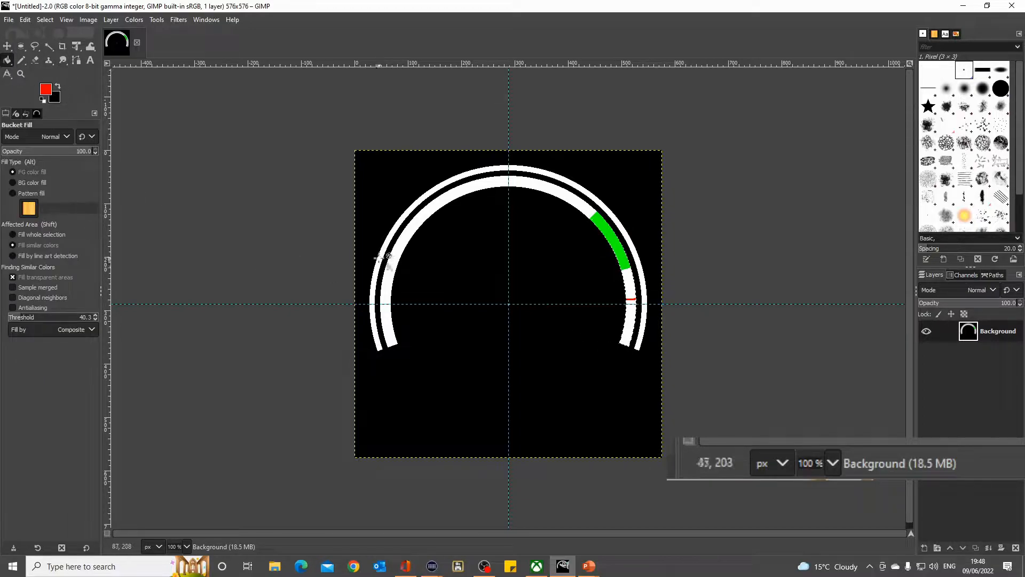
click(631, 327)
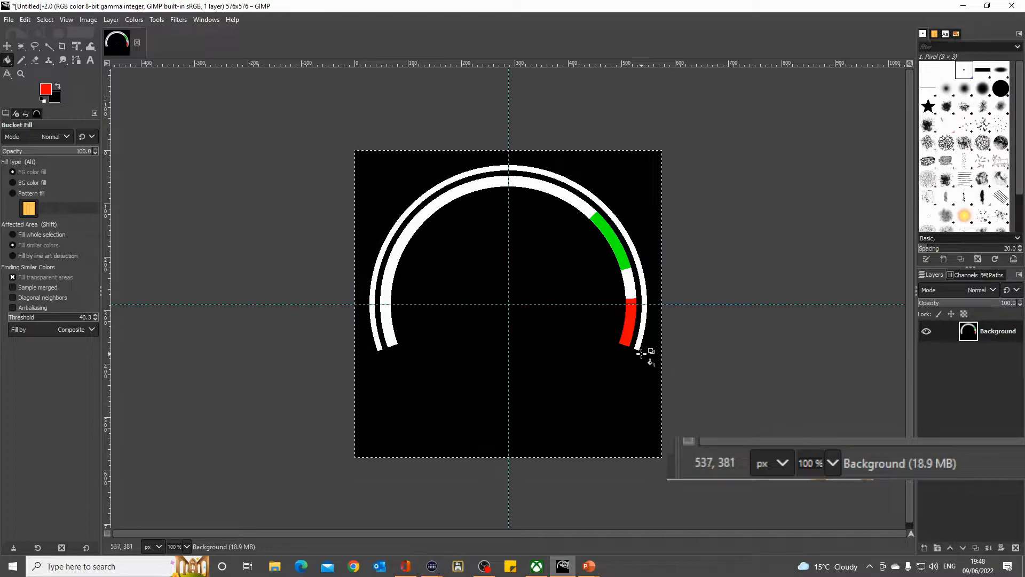
- With white (ffffff) as the foreground color, draw straight 2 px Pencil lines from the guide intersection to both outer ring ends, at about 199° and 341°
click(47, 91)
click(176, 156)
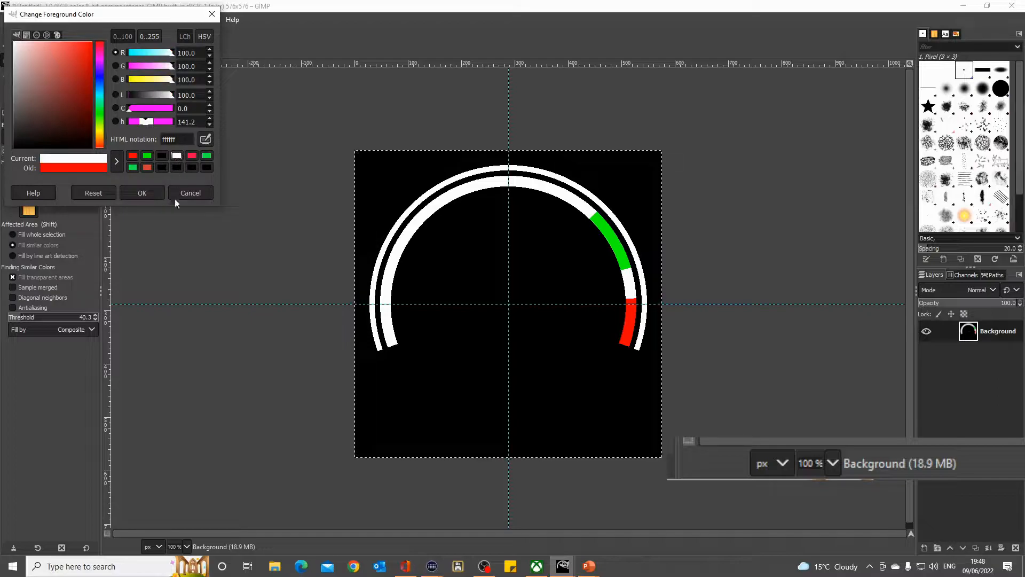
click(141, 193)
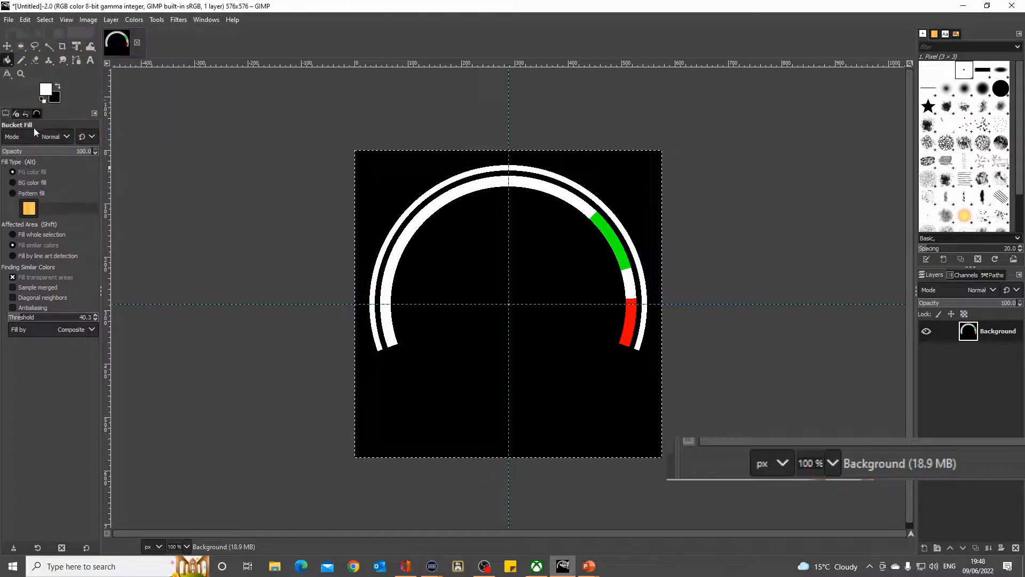
click(22, 61)
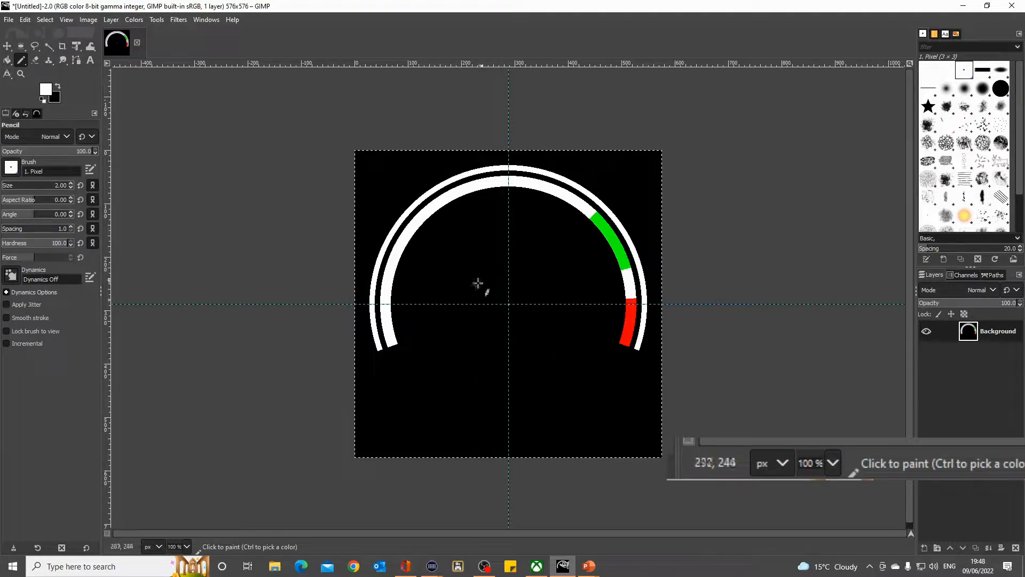
click(508, 305)
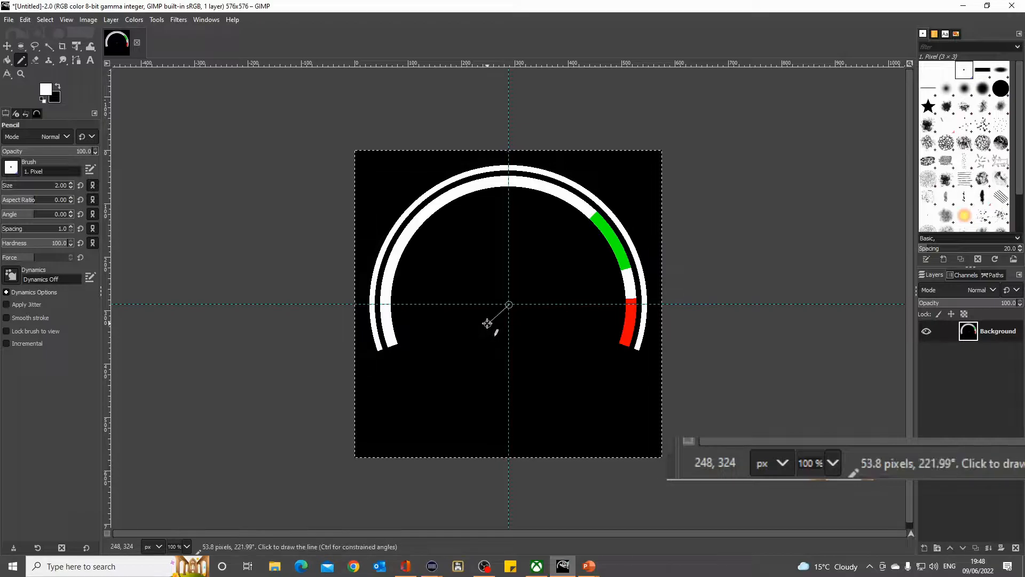
shift+click(377, 350)
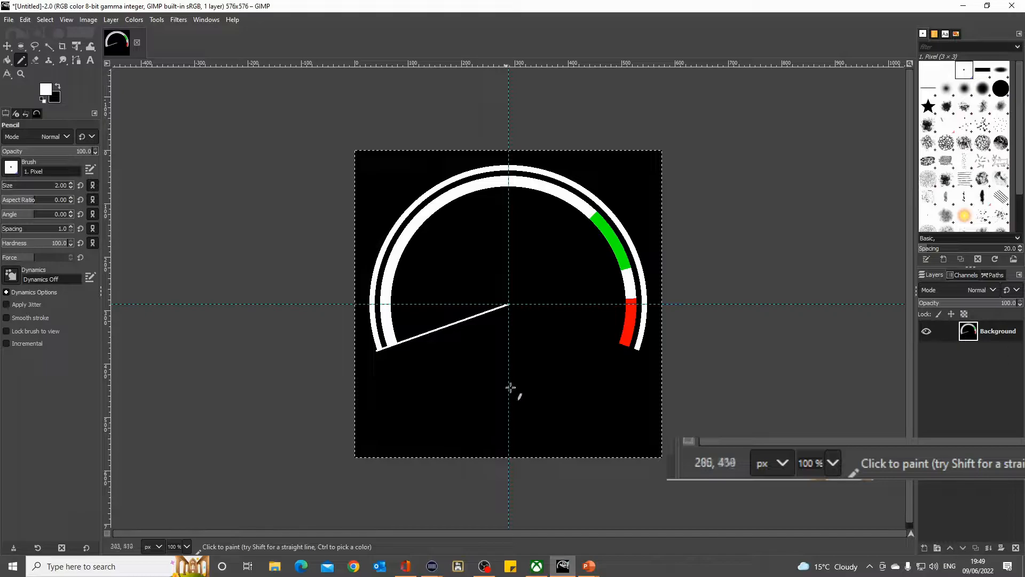
click(509, 306)
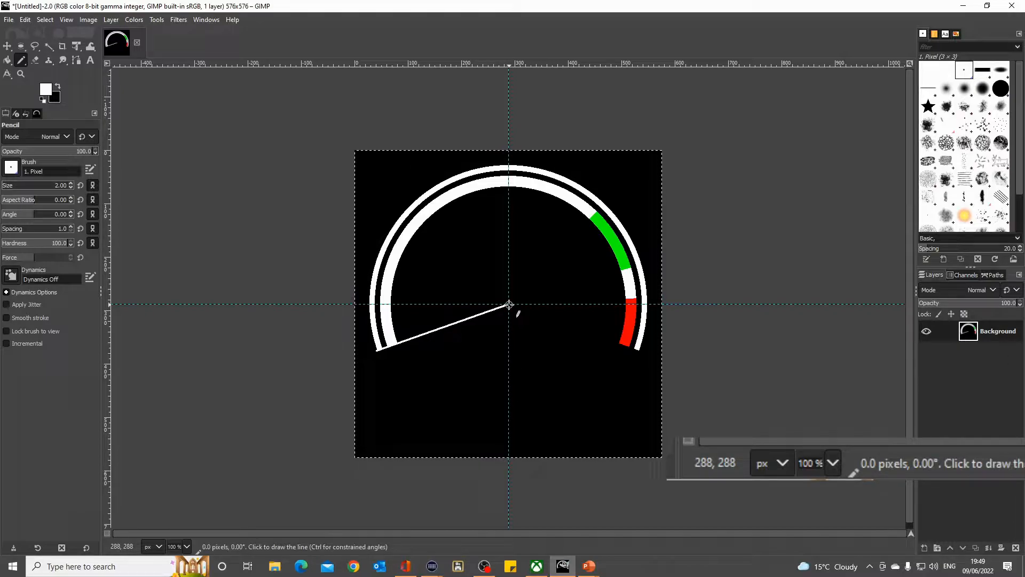
click(642, 351)
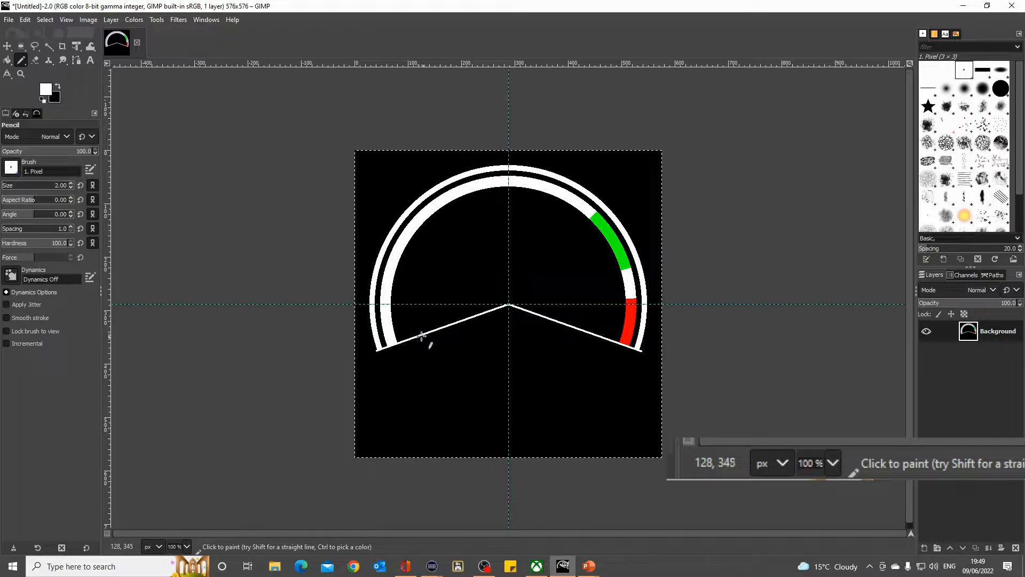
- Cut a 402 × 402 px ellipse selection centered on the guide intersection to trim the two white end lines, and select the whole canvas
click(21, 47)
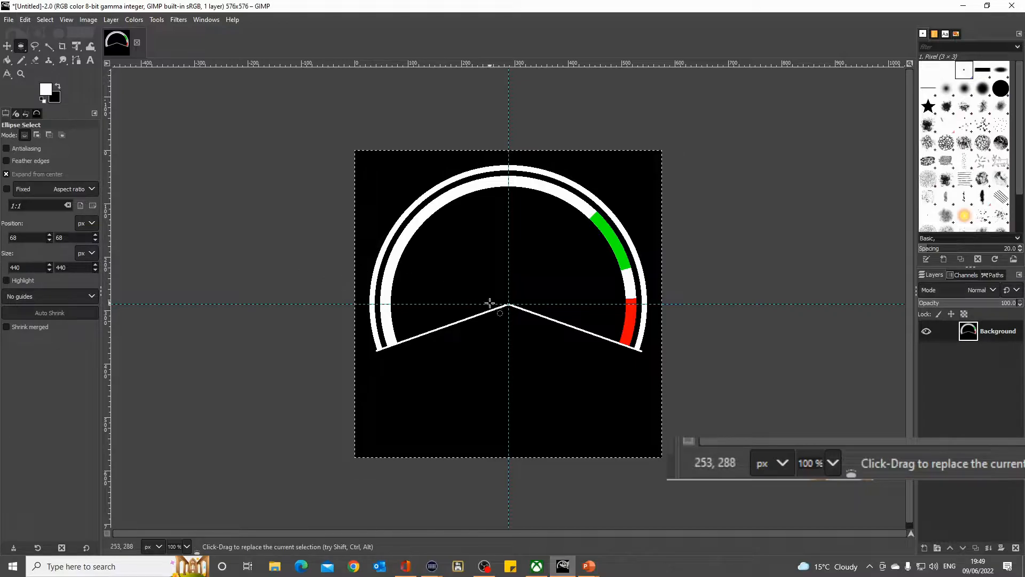
drag(509, 305, 402, 285)
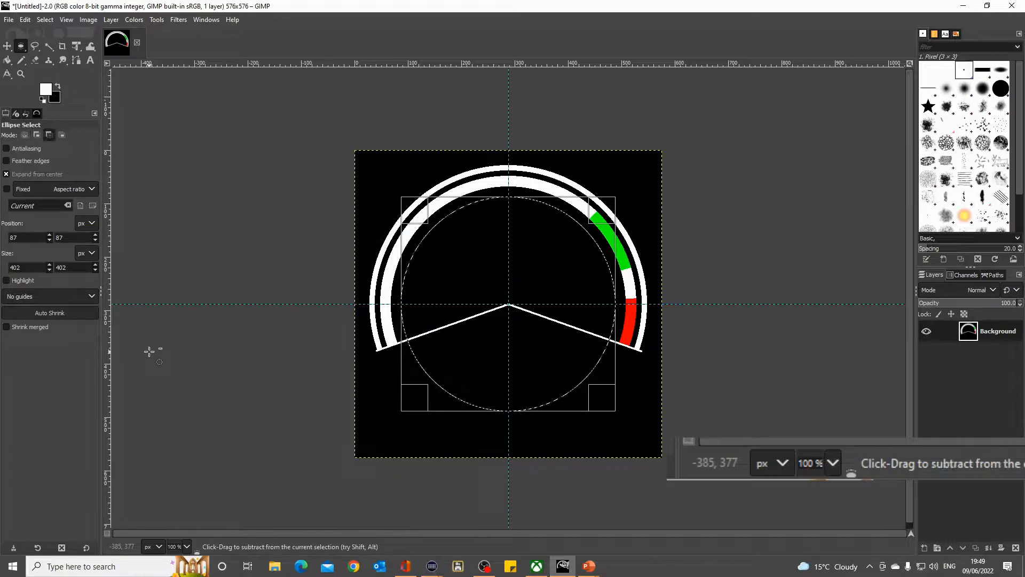
key(ctrl+x)
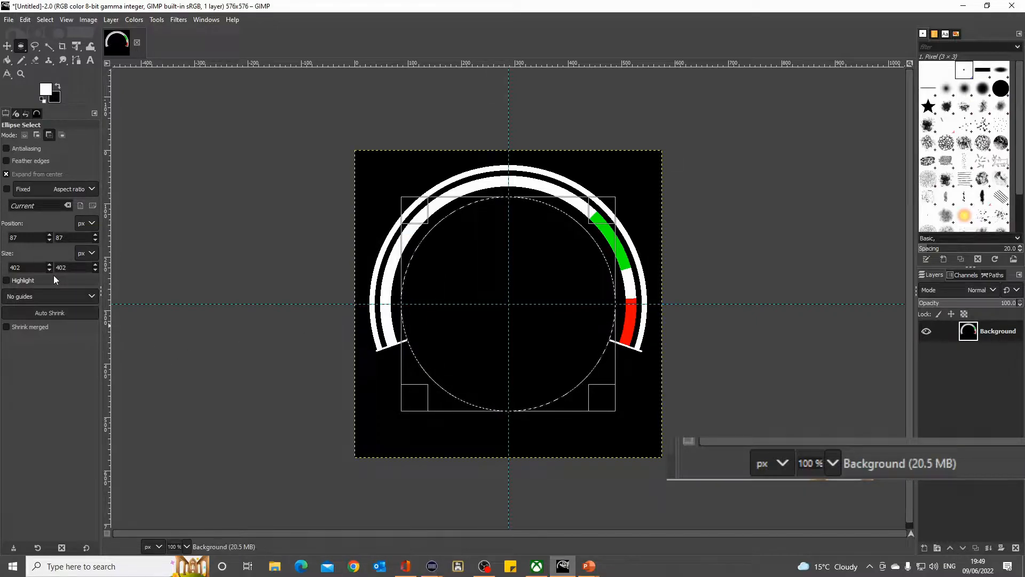
key(ctrl+shift+a)
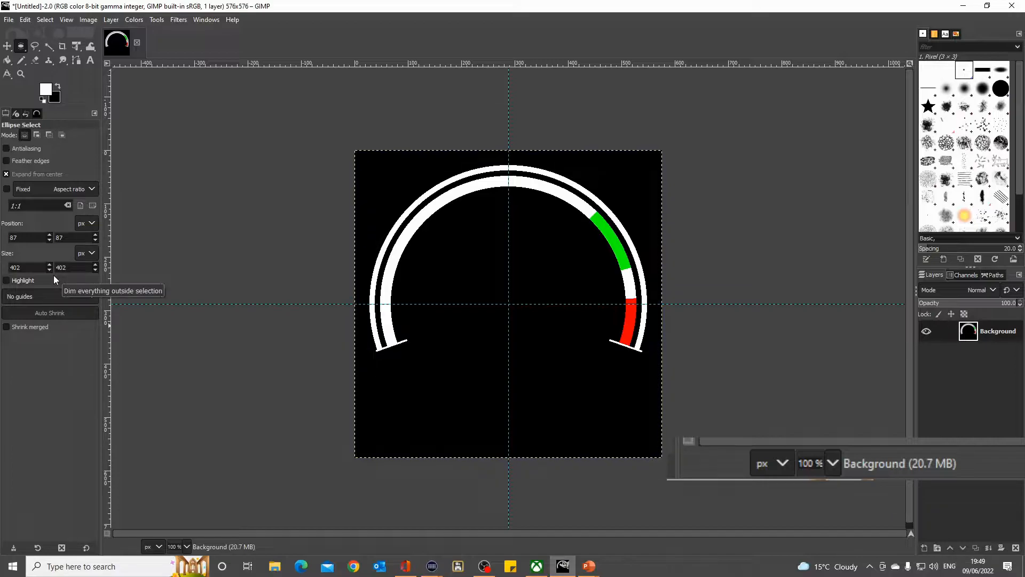
- Start saving the image and choose the demo gimp folder on the User Data (D:) drive
click(9, 20)
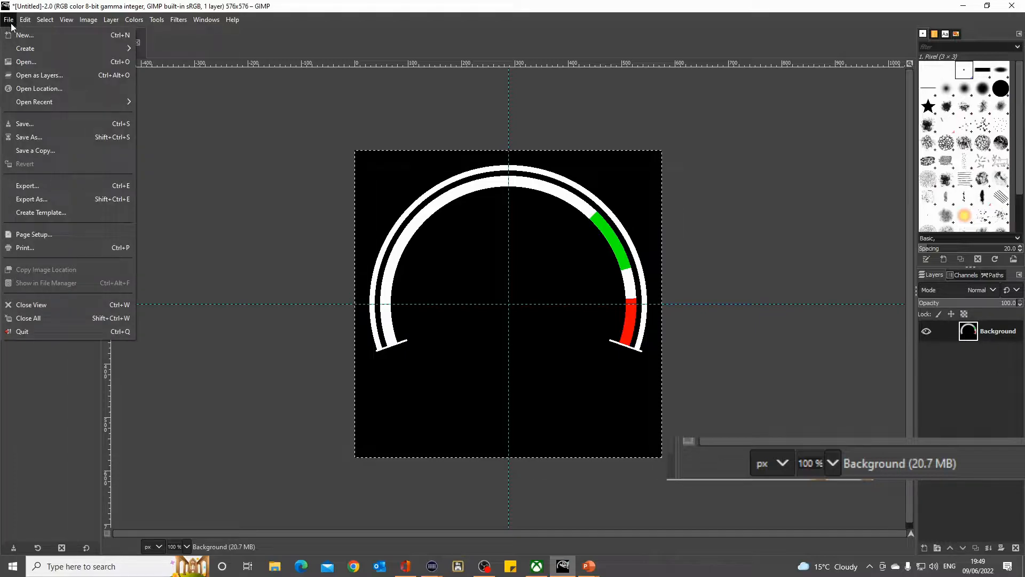
click(34, 123)
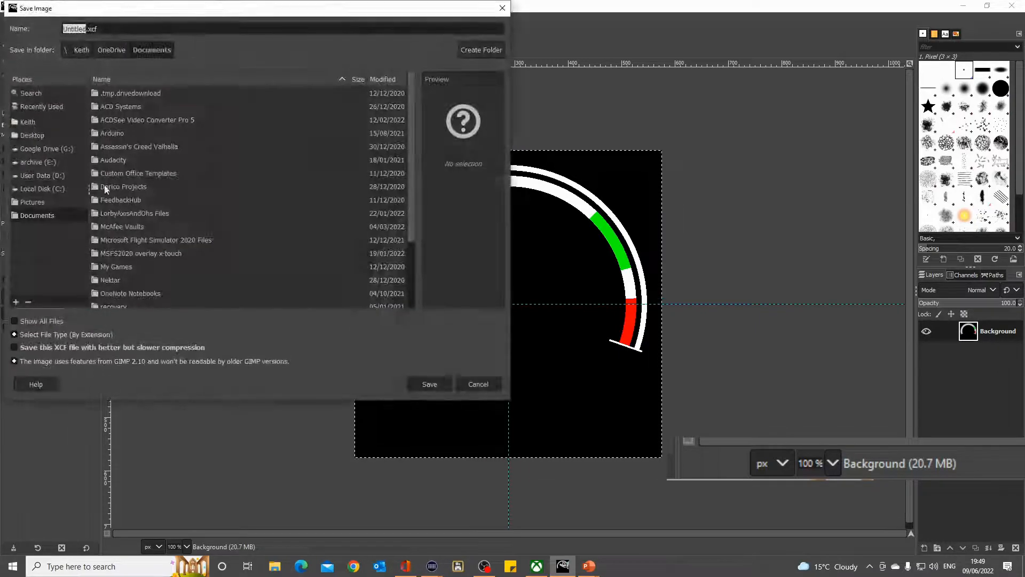
click(36, 177)
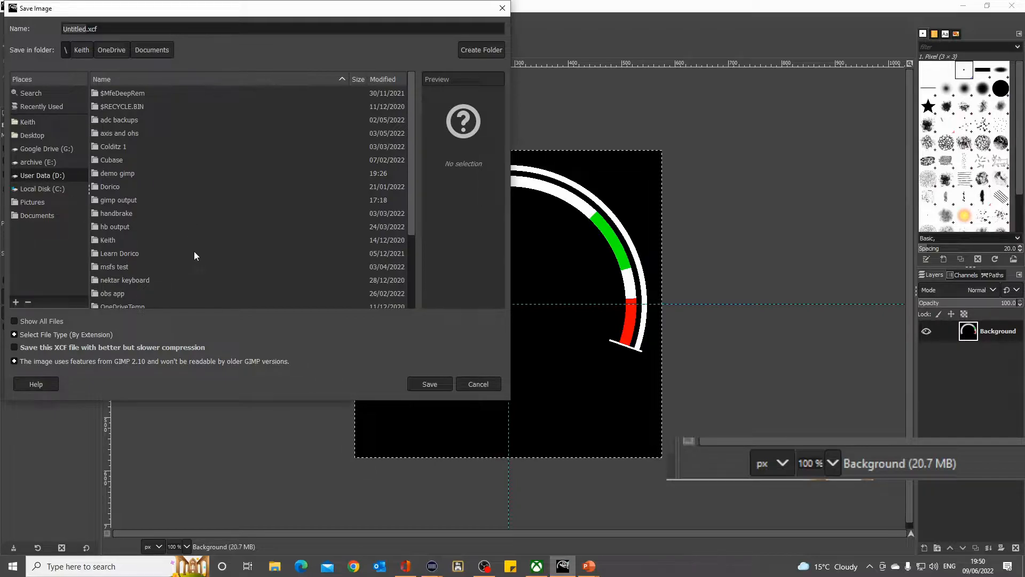
scroll(192, 256, down, 3)
scroll(191, 262, up, 3)
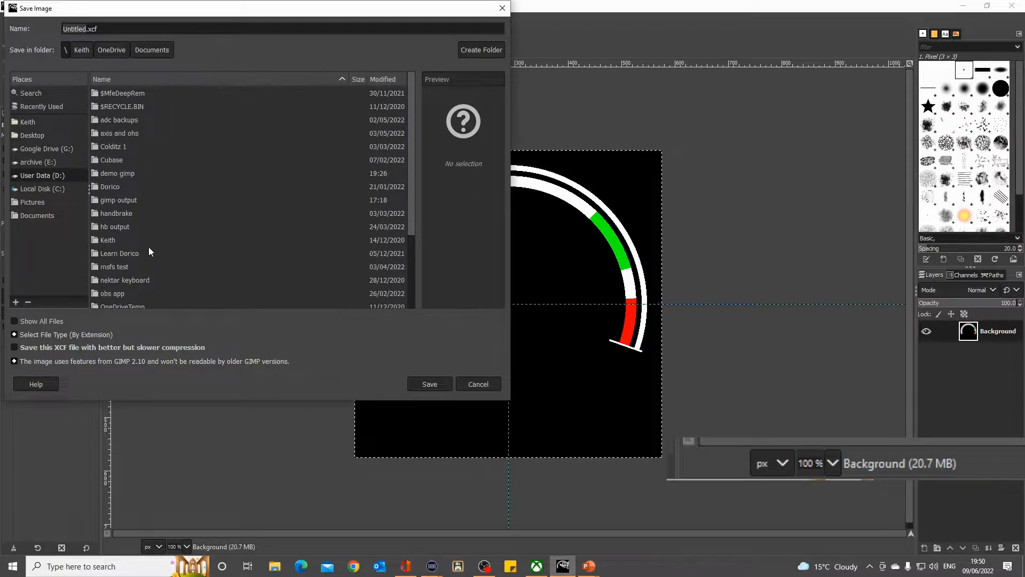
double_click(116, 174)
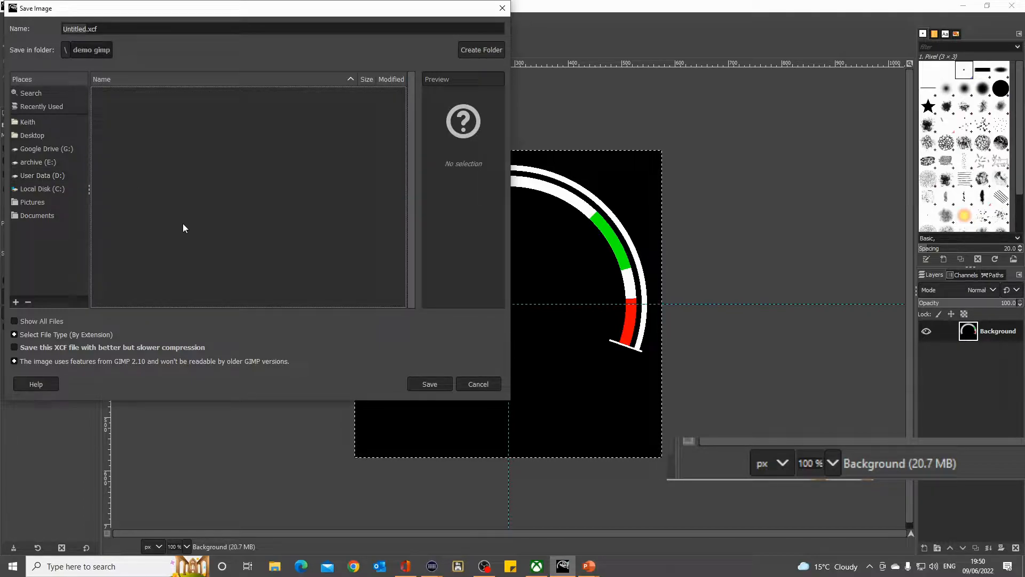
- Name the file rev 576.xcf and save it
click(79, 29)
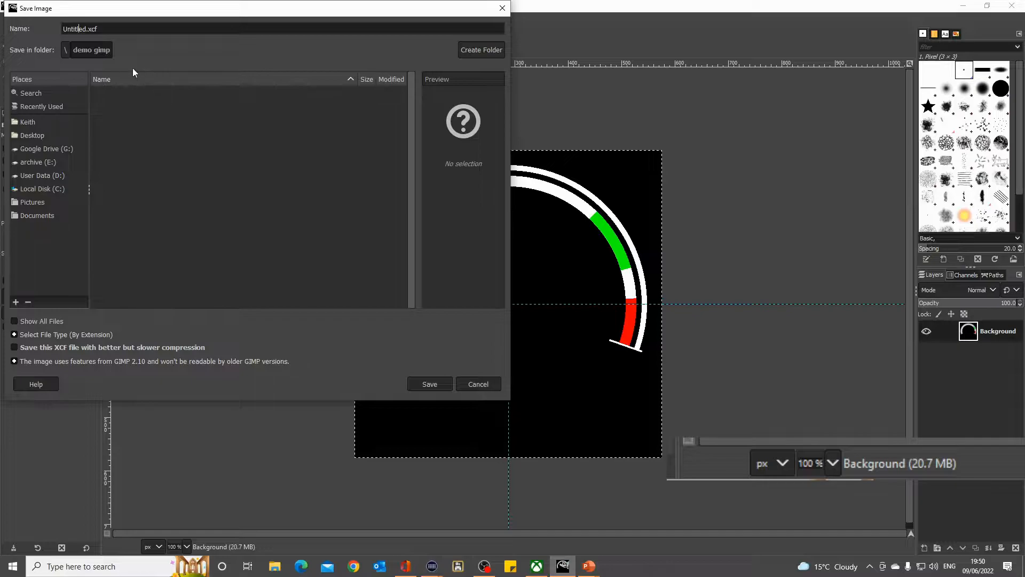
drag(86, 28, 62, 28)
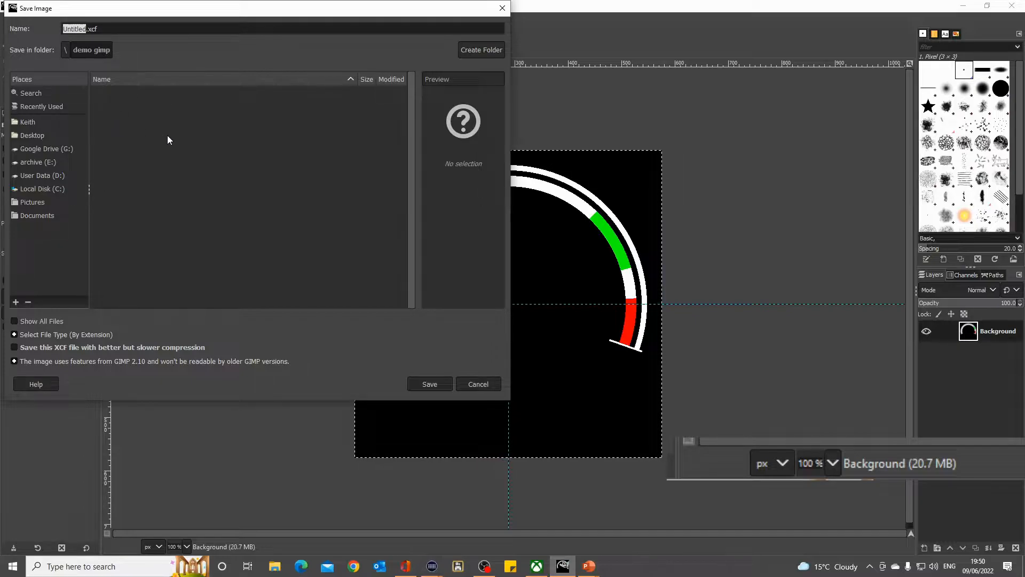
text(rev)
drag(188, 8, 248, 95)
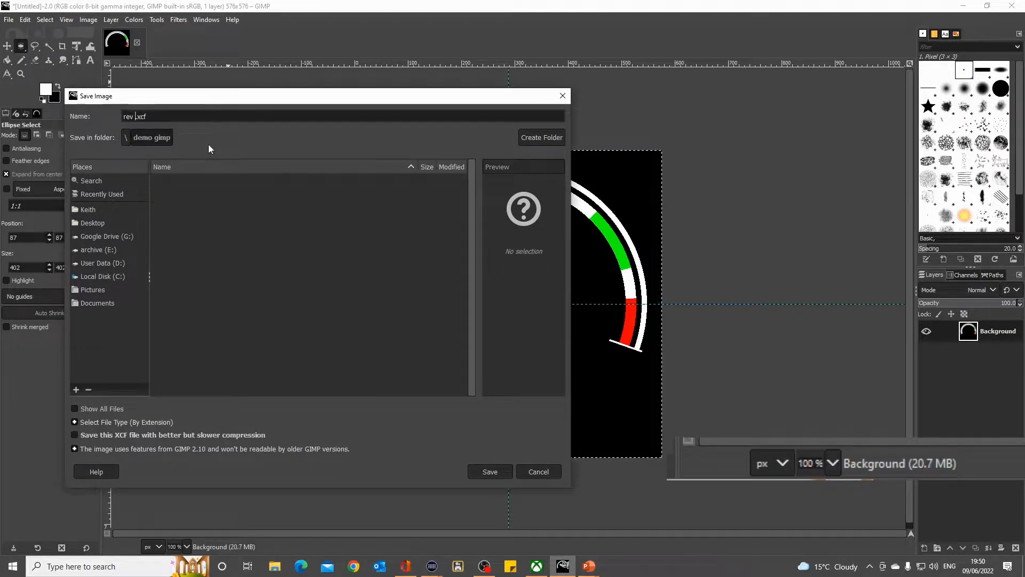
text(576)
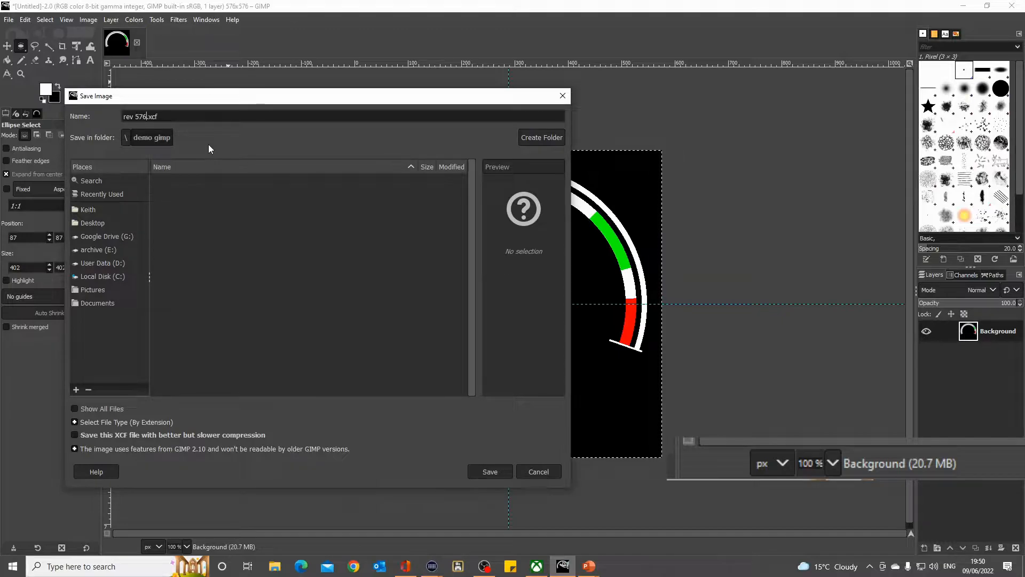
click(489, 471)
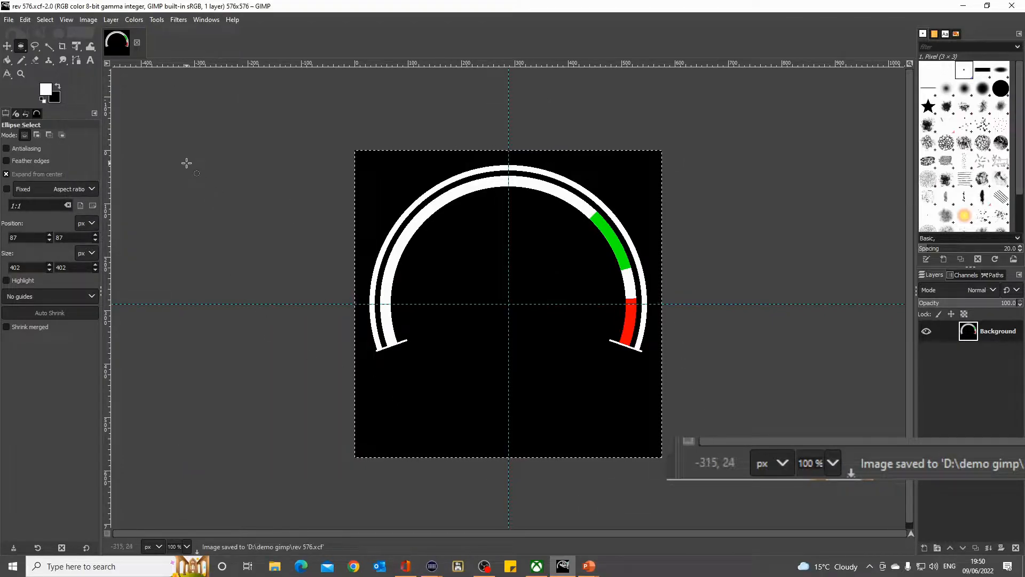
- Scale the image to 144 × 144 px
click(89, 21)
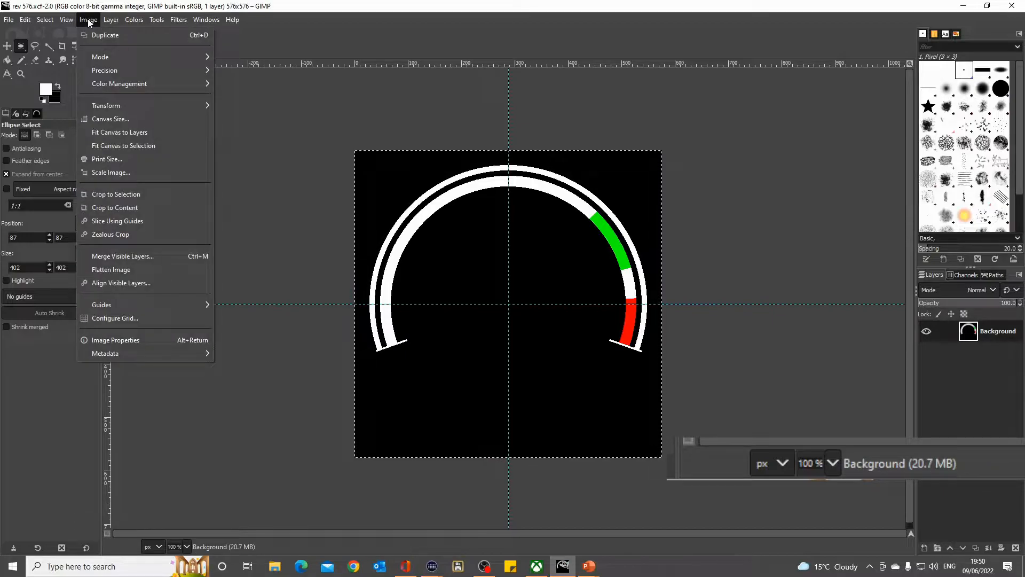
click(118, 174)
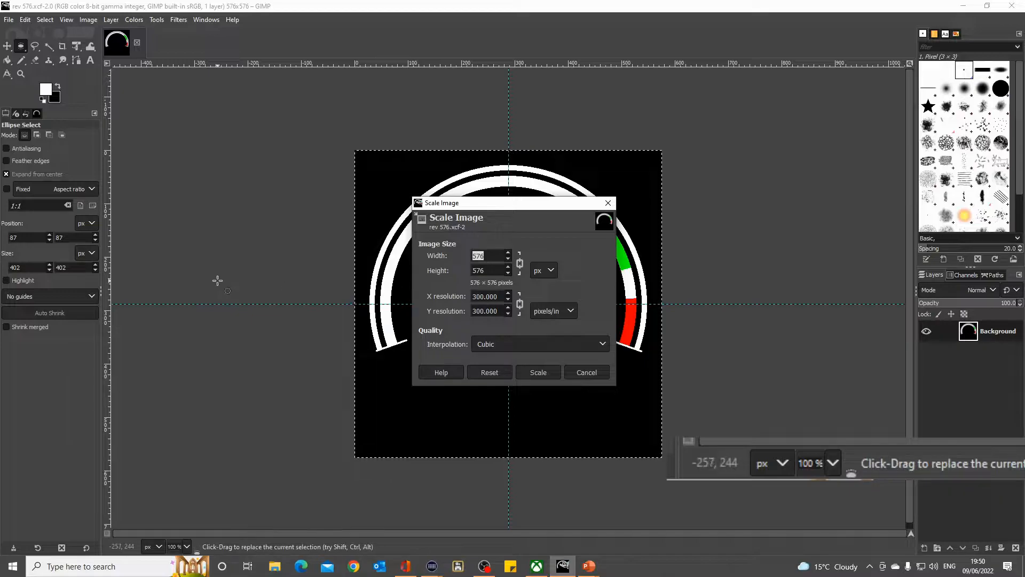
text(144)
key(Tab)
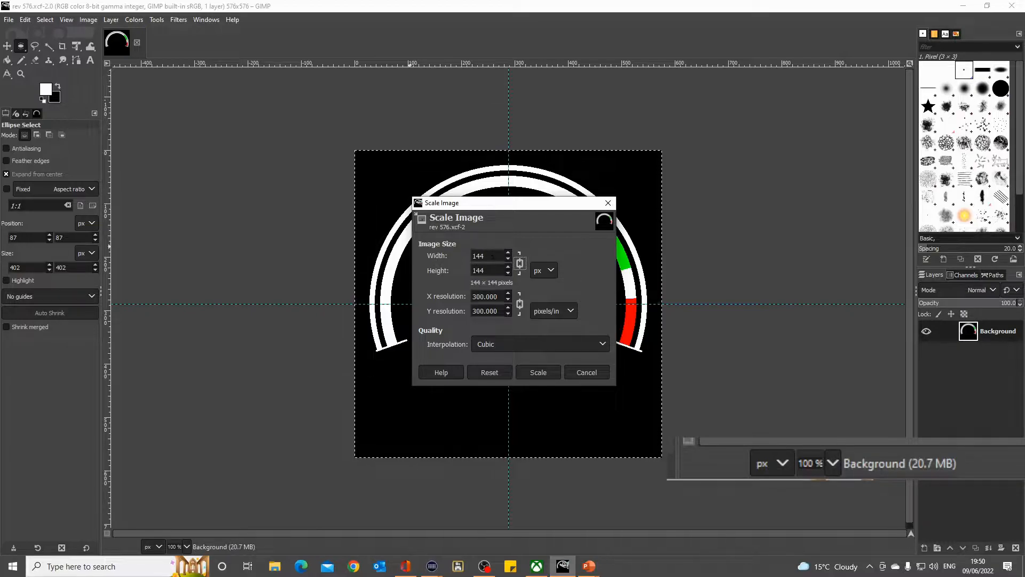
click(539, 374)
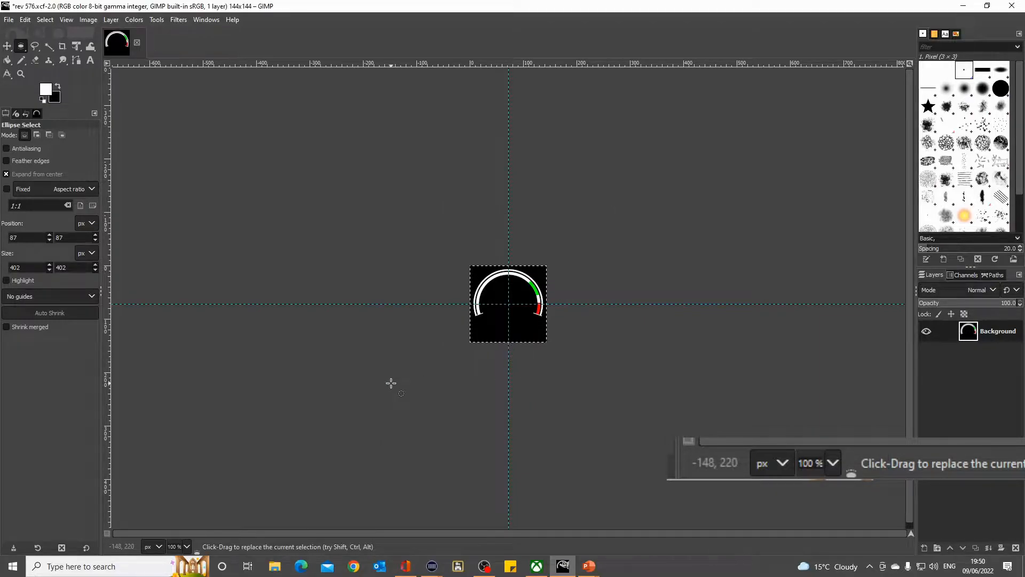
- Save the scaled image as a separate file named rev 144xcf in the demo gimp folder
click(10, 21)
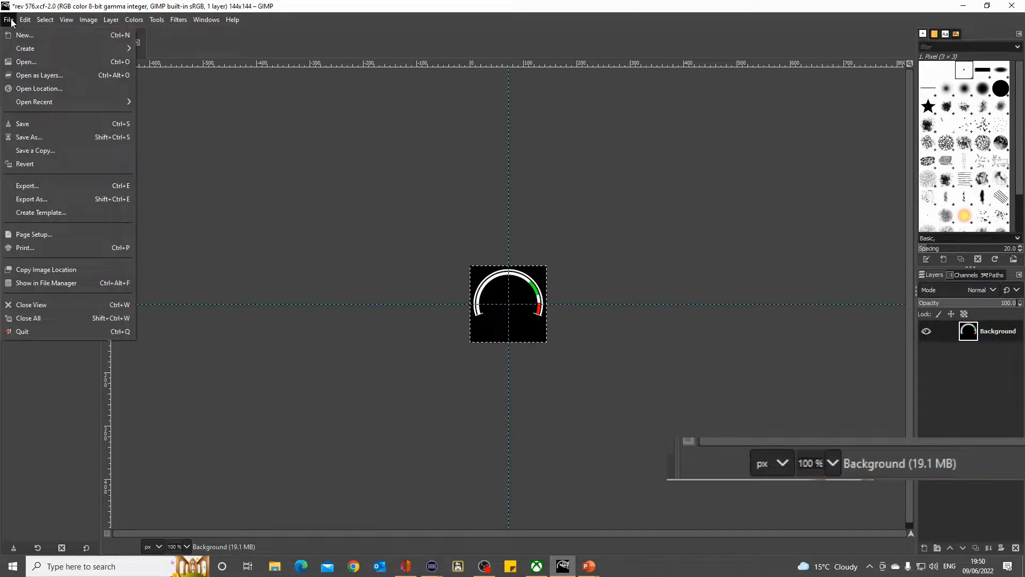
click(36, 137)
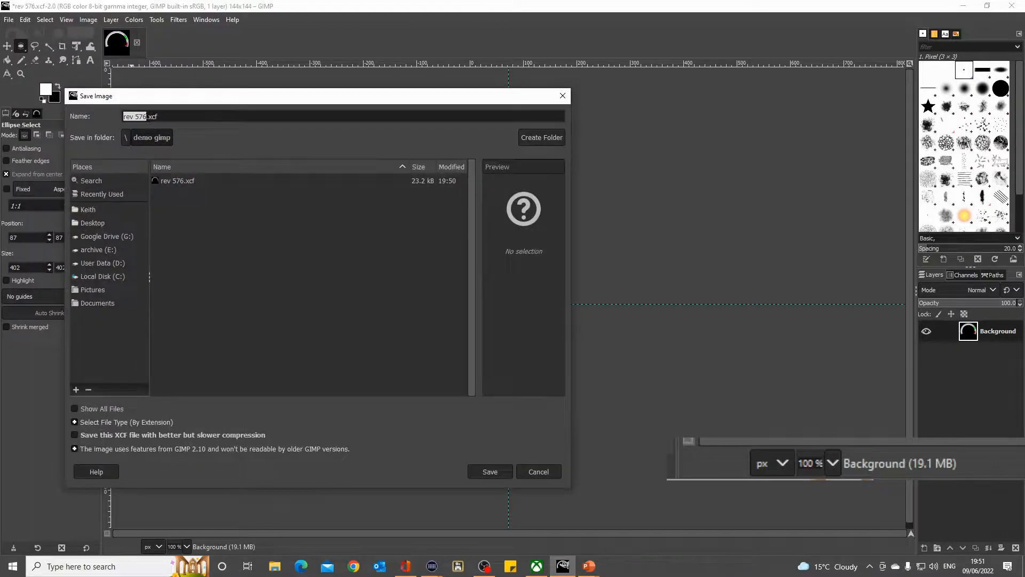
drag(147, 117, 140, 116)
key(BackSpace)
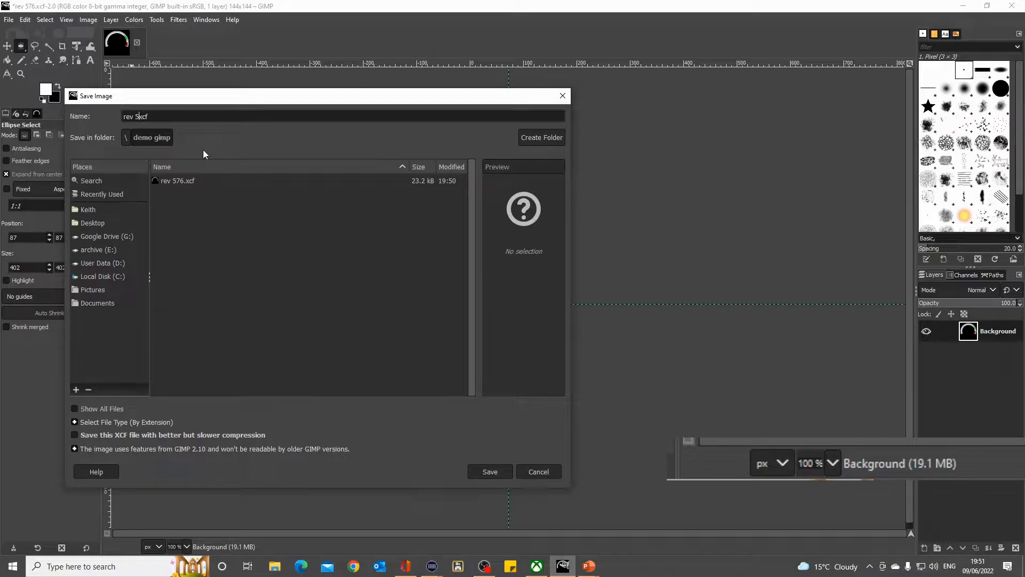
key(BackSpace)
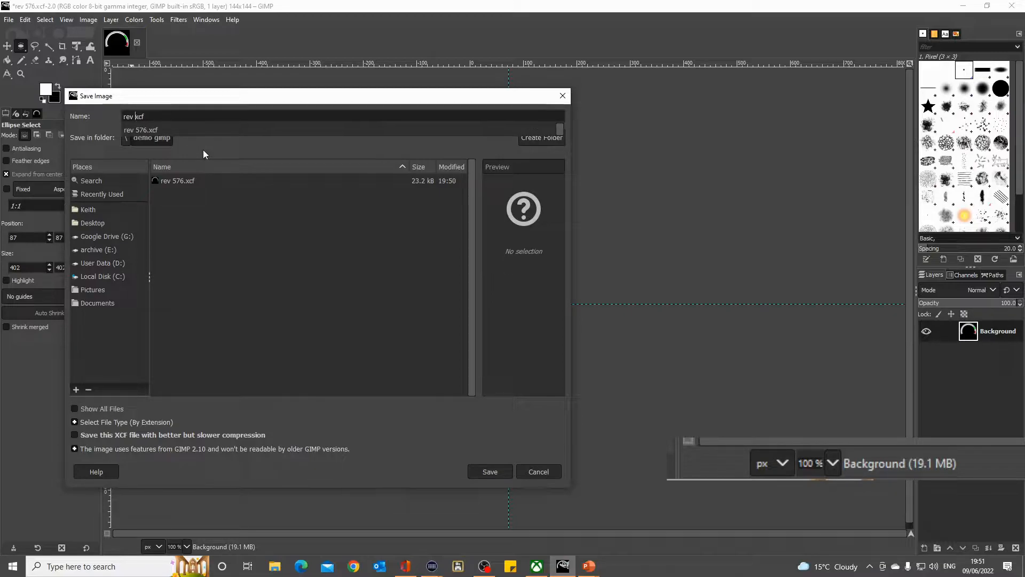
text(144)
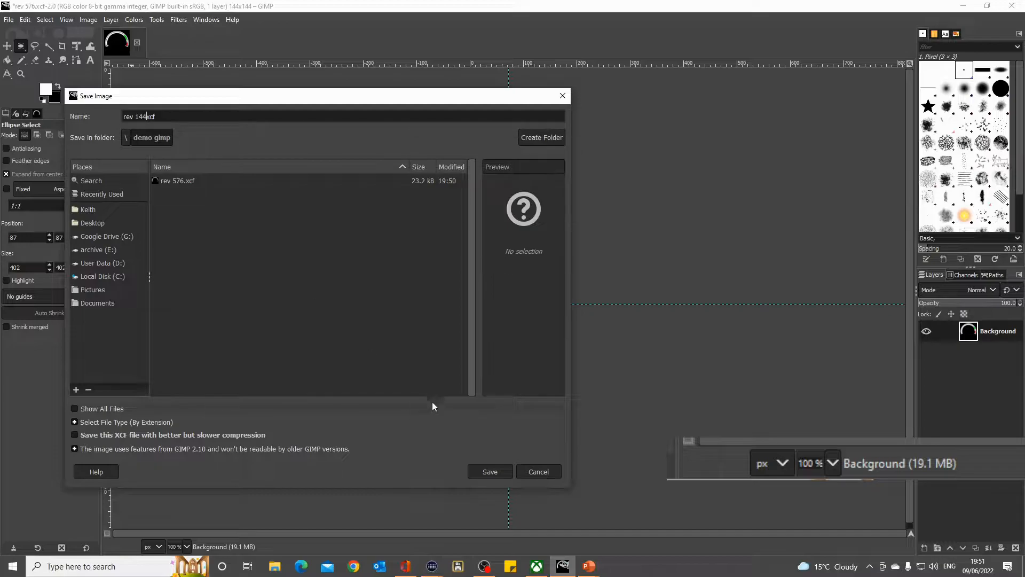
click(490, 472)
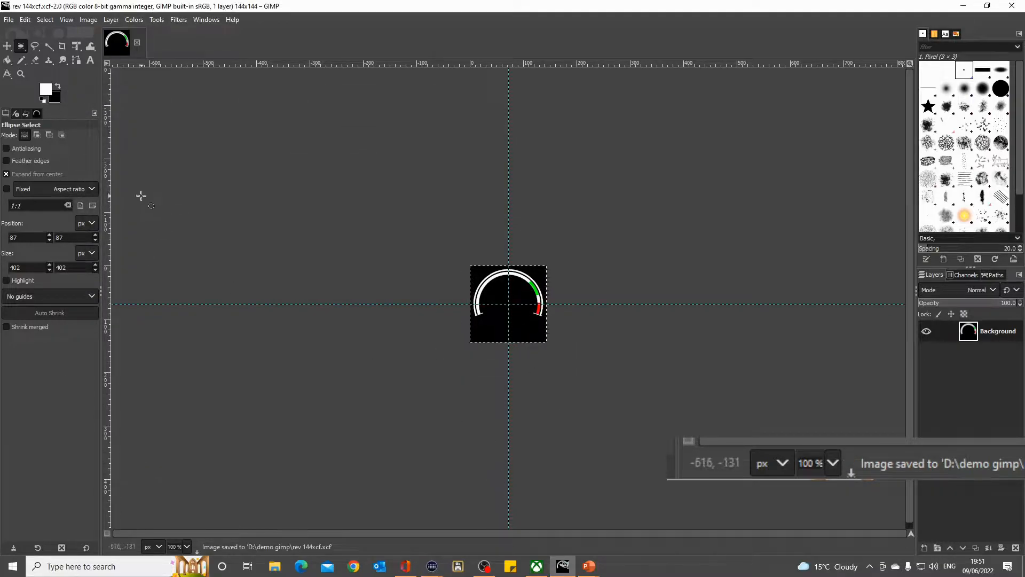
- Export the scaled image as rev 144xcf.png to the demo gimp folder with the default PNG options
click(10, 20)
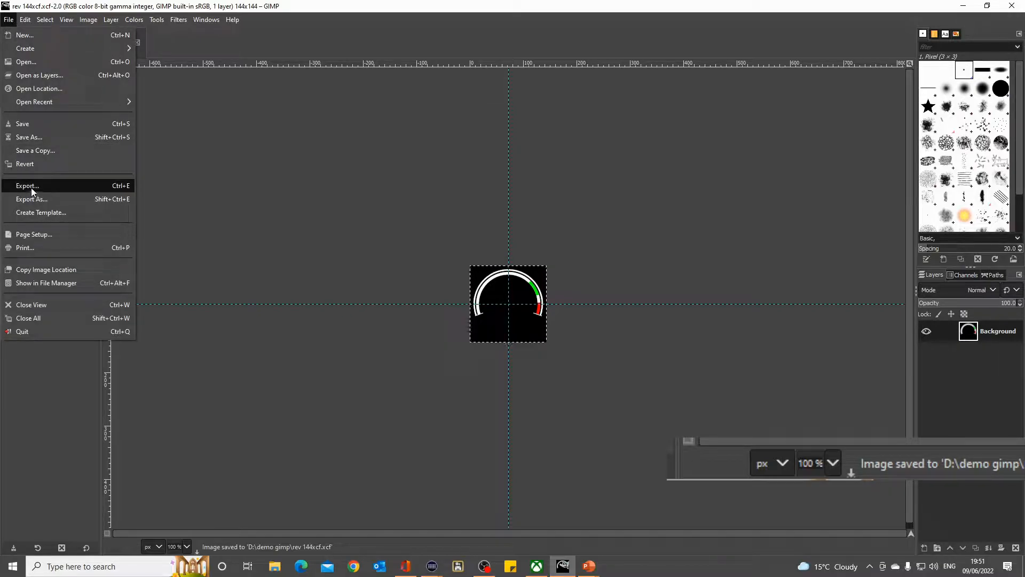
click(31, 186)
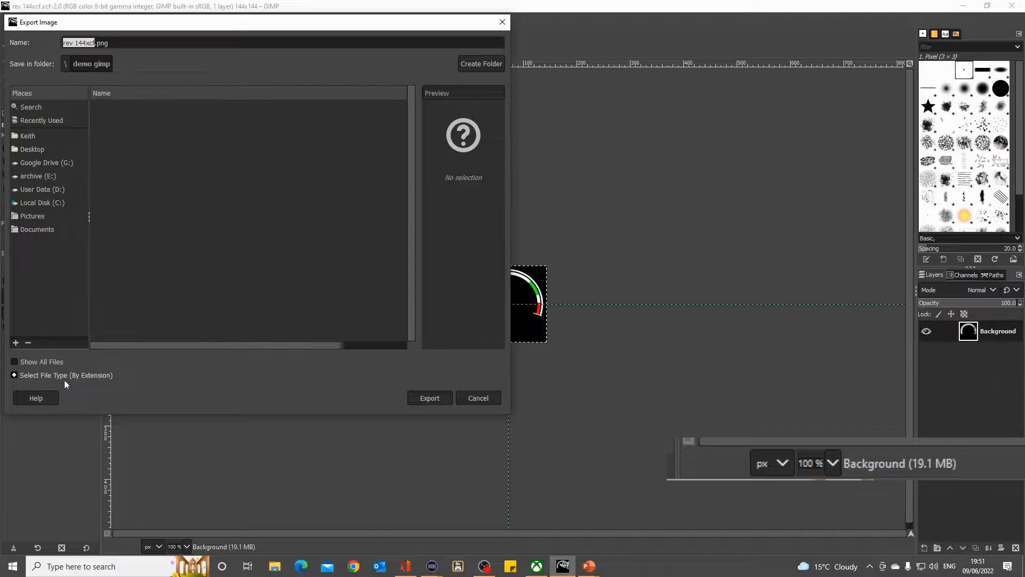
click(15, 375)
scroll(55, 321, down, 6)
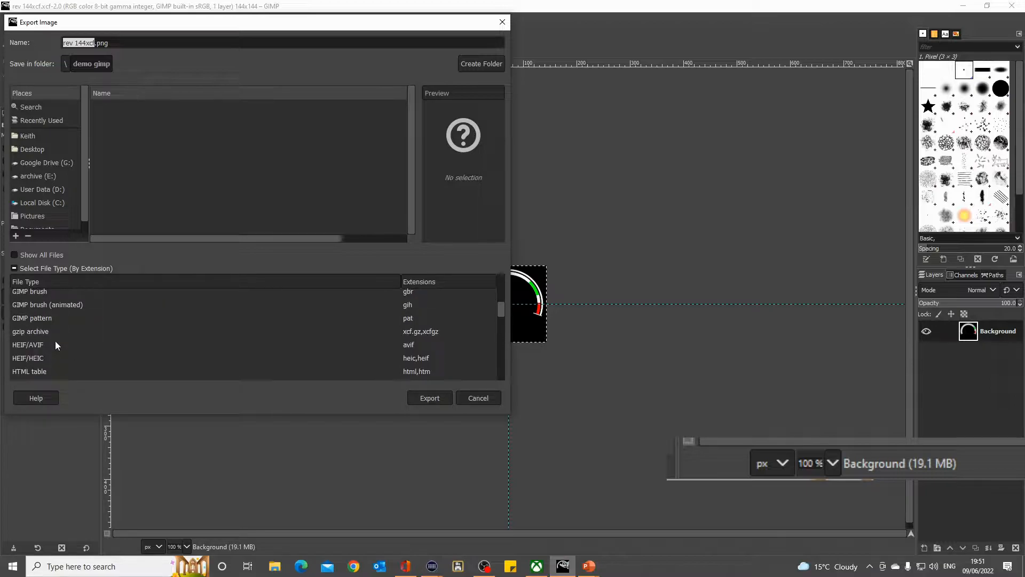
scroll(55, 341, up, 1)
scroll(55, 341, down, 1)
click(430, 398)
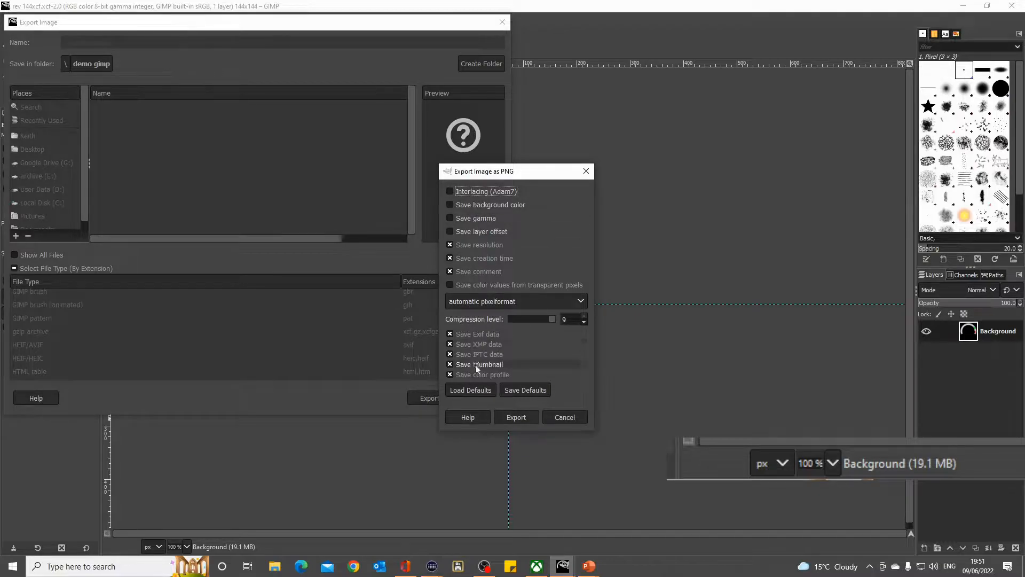
click(524, 418)
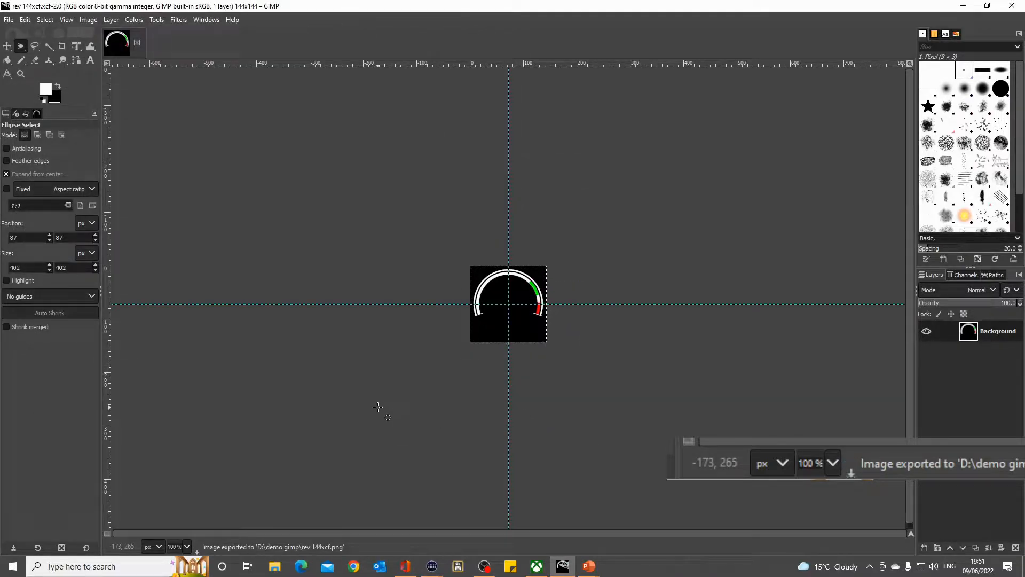
- Switch to File Explorer, open the demo gimp folder on User Data (D:) and select the exported rev 144xcf.png
click(276, 567)
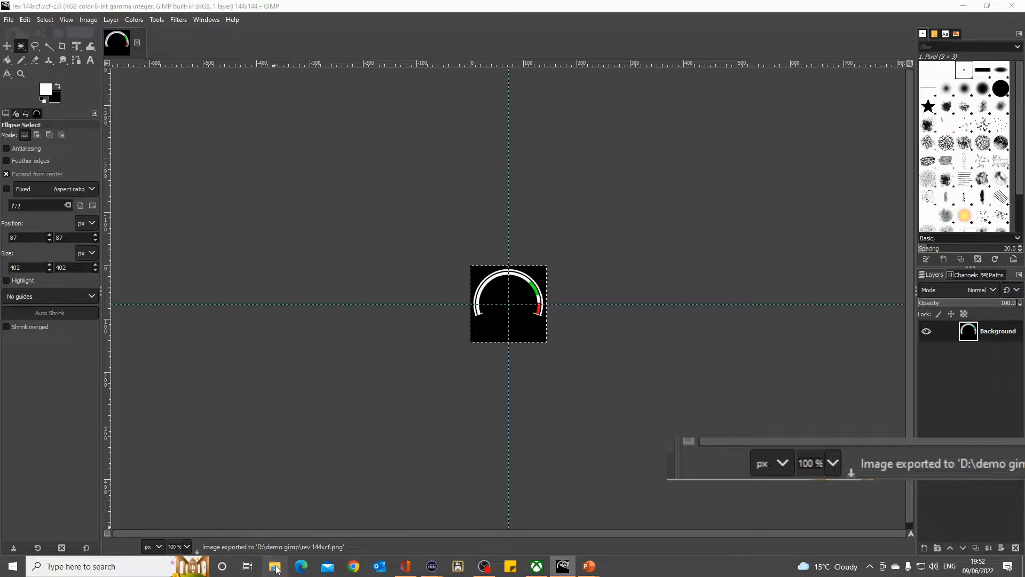
scroll(256, 385, down, 3)
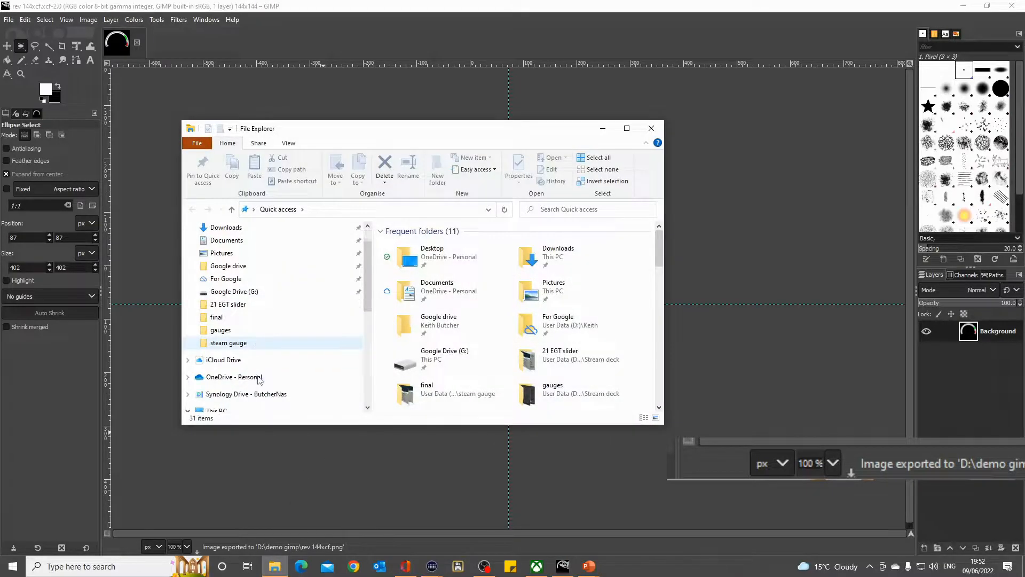
scroll(259, 383, down, 5)
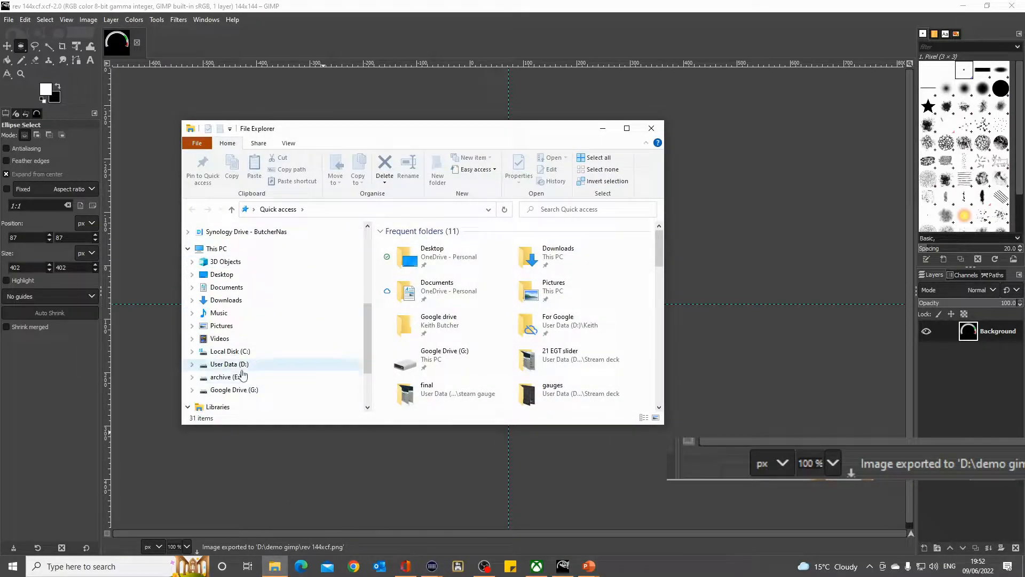
click(242, 365)
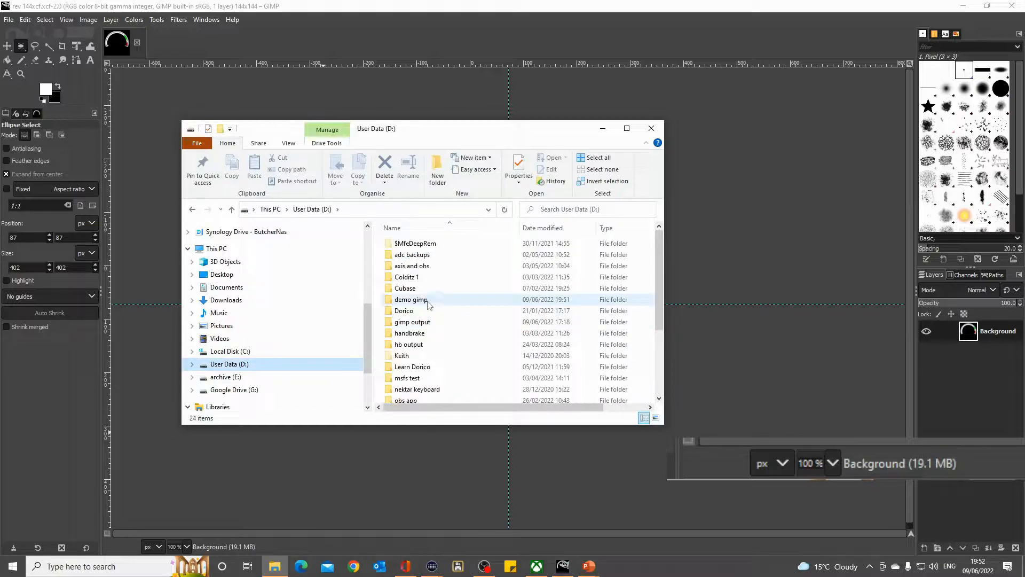
double_click(427, 302)
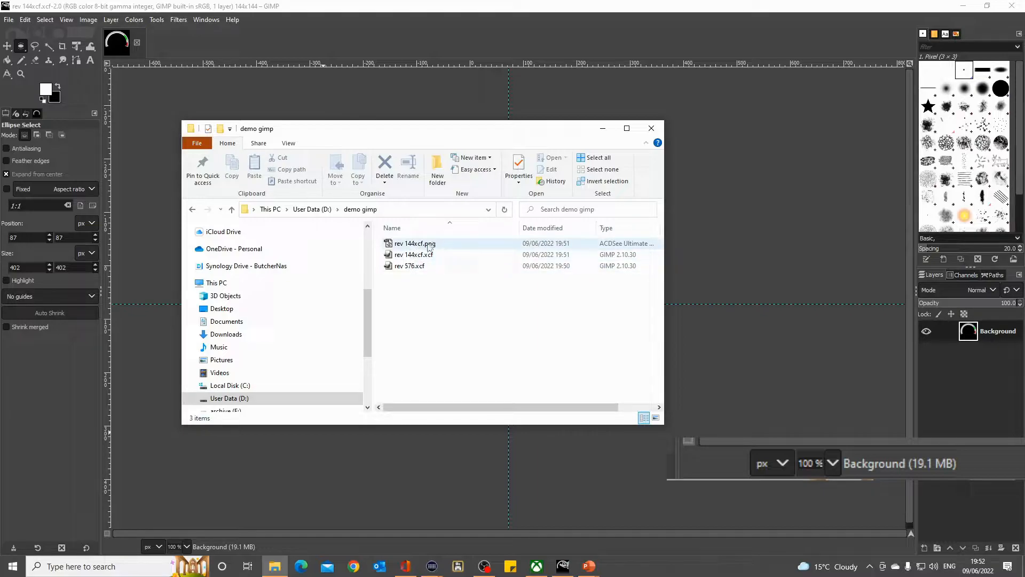
click(416, 246)
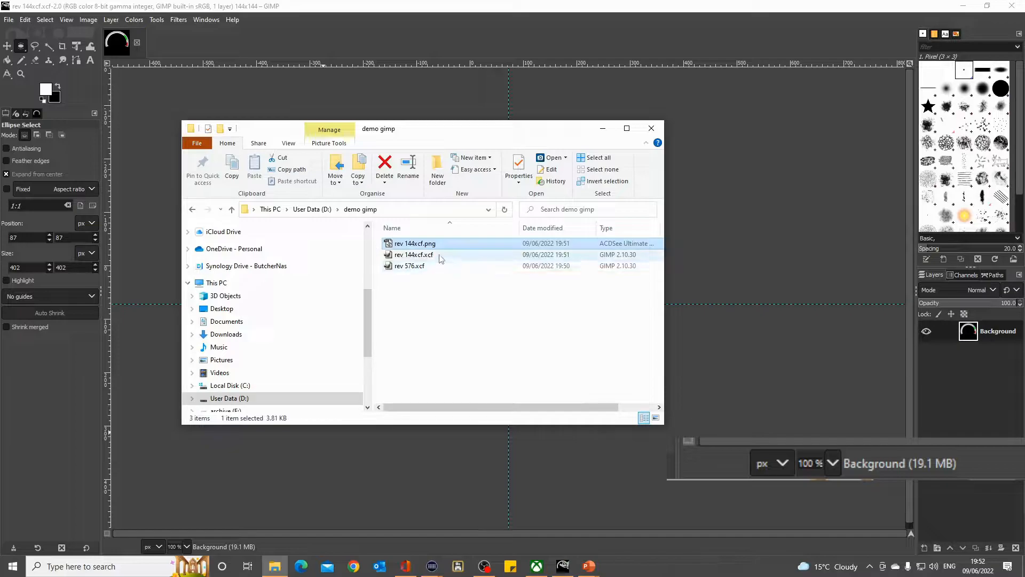
- Display the files in the demo gimp folder as extra large icons to preview the exported PNG
right_click(457, 342)
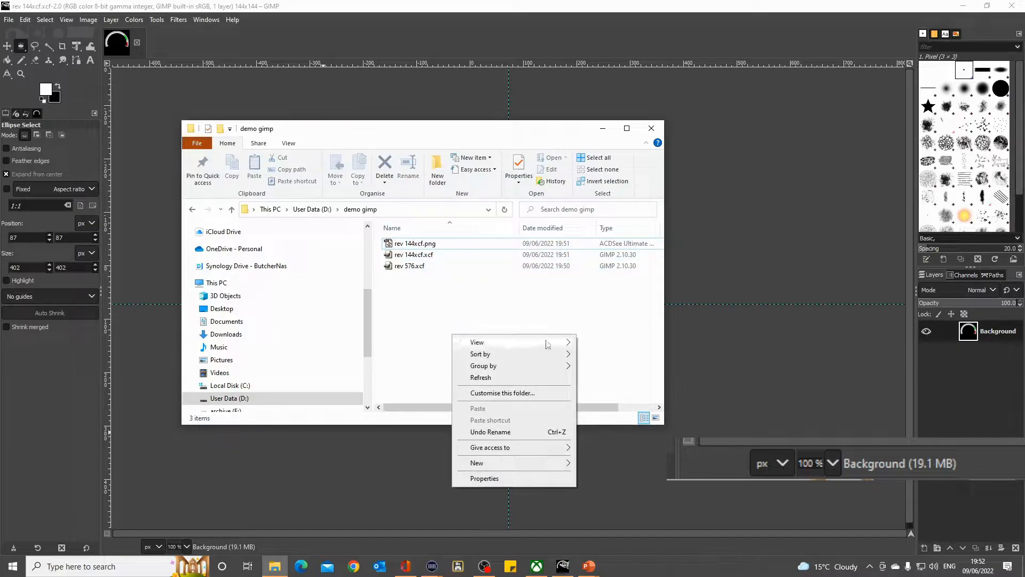
mouse_move(546, 345)
click(609, 345)
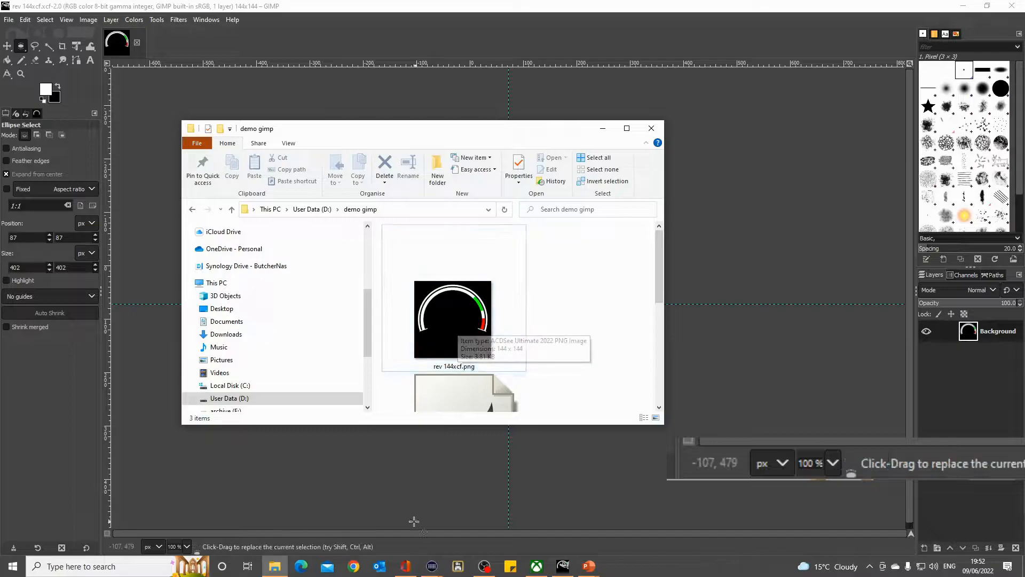
- Switch back to GIMP and create a new 576 × 576 px image filled with Transparency
click(343, 6)
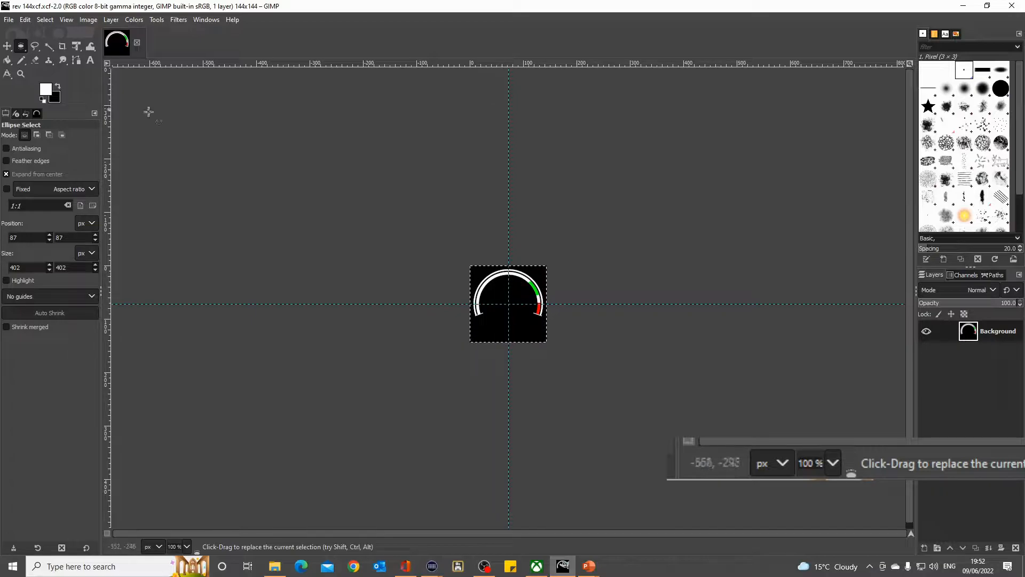
click(10, 22)
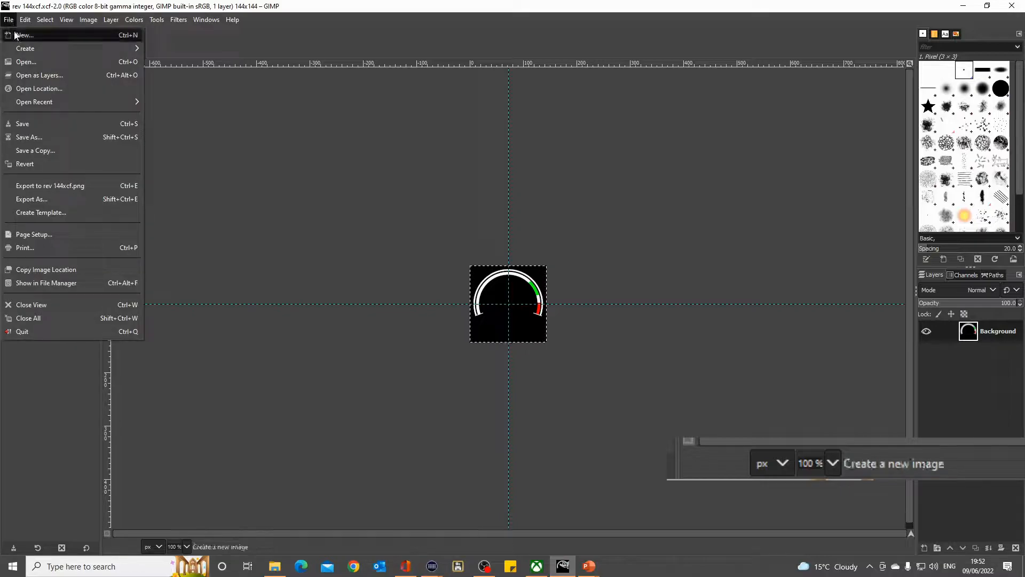
click(24, 36)
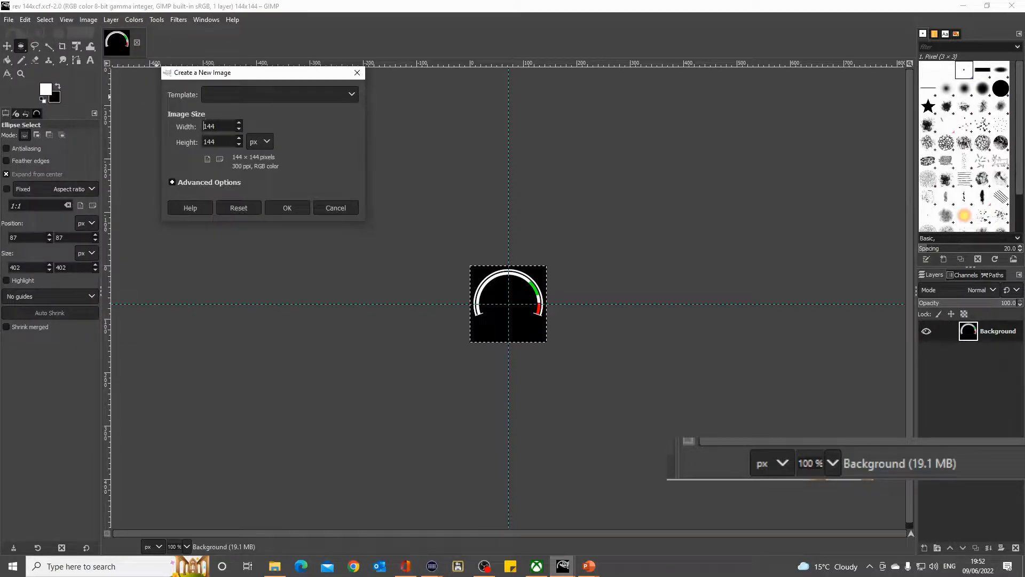
drag(224, 127, 196, 127)
drag(217, 143, 195, 147)
text(576)
click(173, 183)
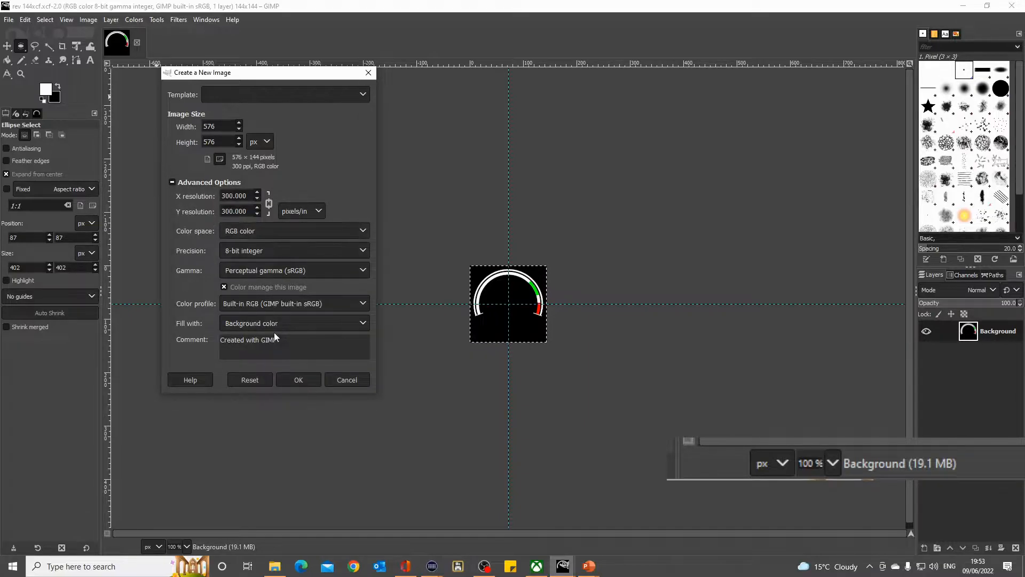
click(317, 322)
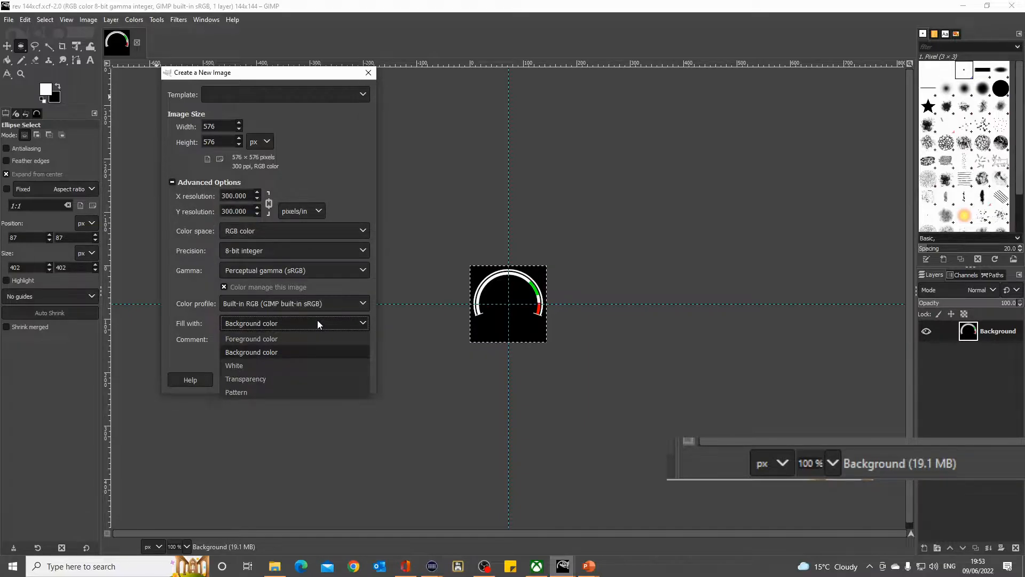
click(258, 380)
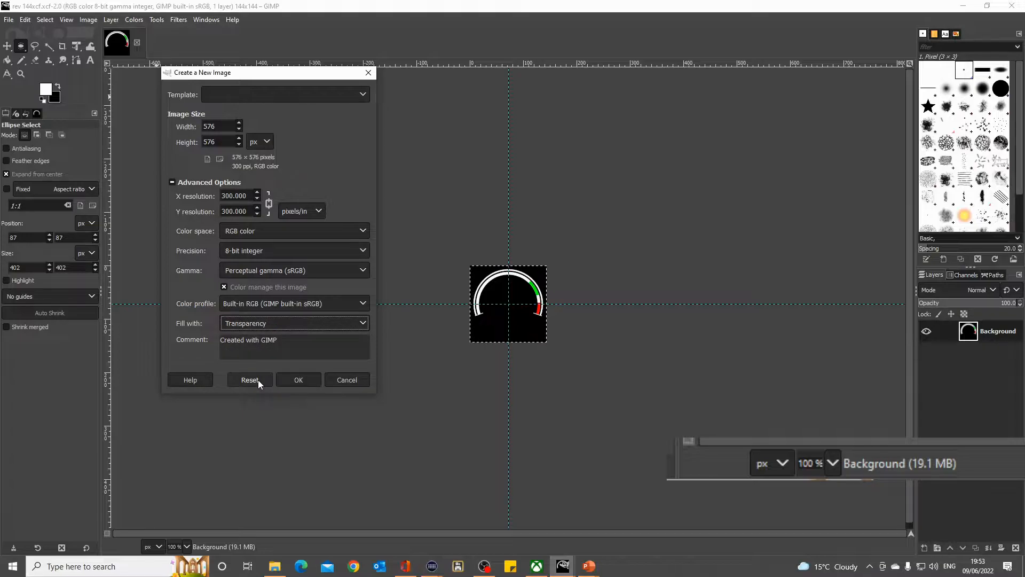
click(299, 380)
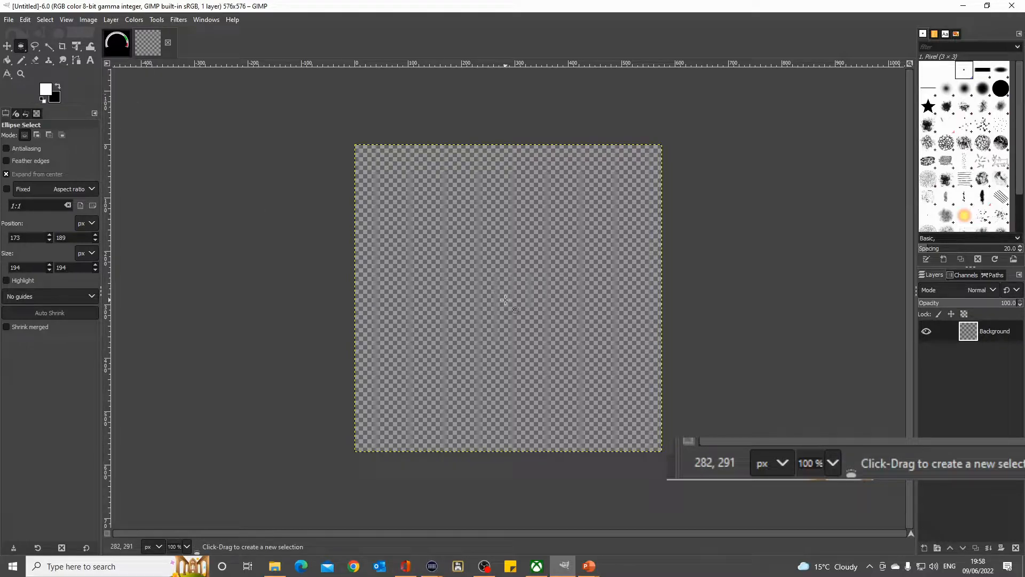
- Make a circular selection about 398 px across around the canvas centre, fill it with the white foreground colour and deselect it
drag(506, 299, 397, 212)
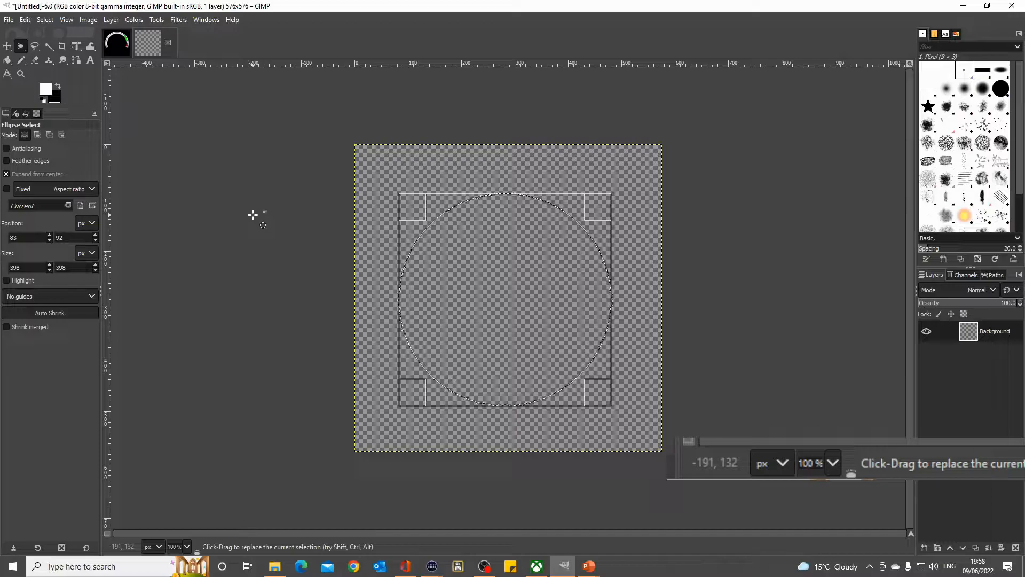
key(ctrl+comma)
key(ctrl+shift+a)
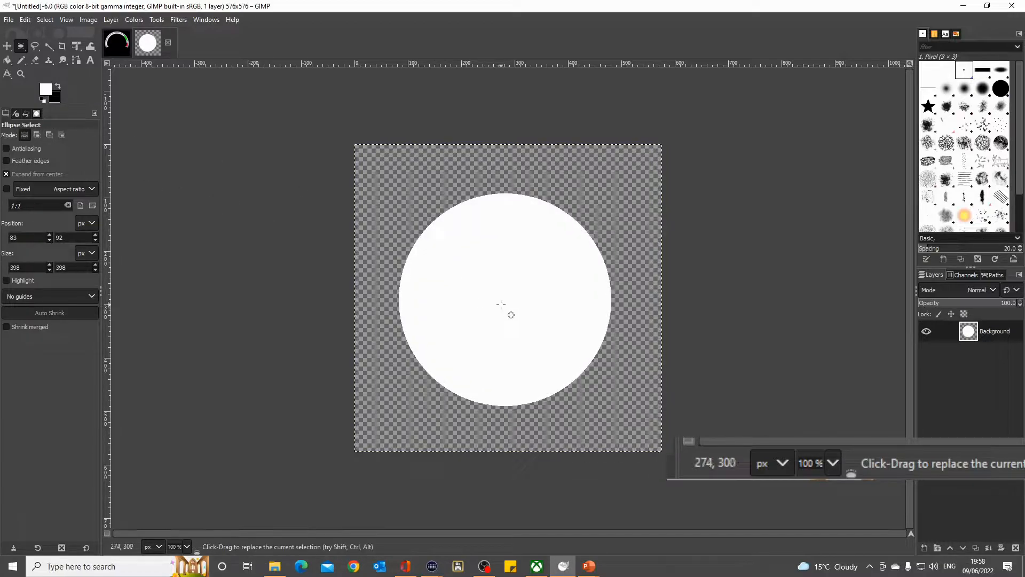
- Select a circle about 244 px across in the lower part of the white disc, fill it with black and clear it to transparency
drag(504, 324, 458, 269)
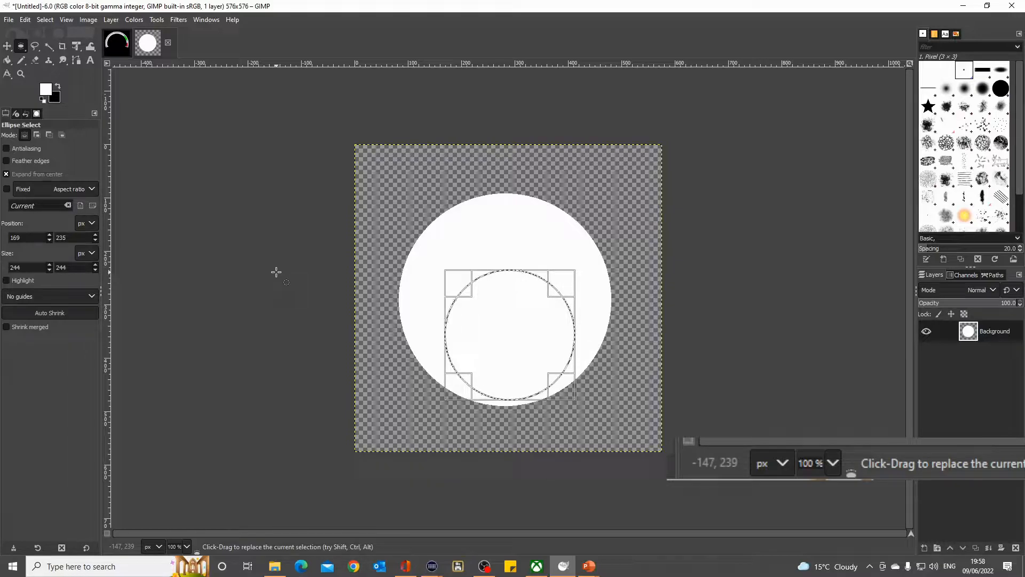
key(ctrl+period)
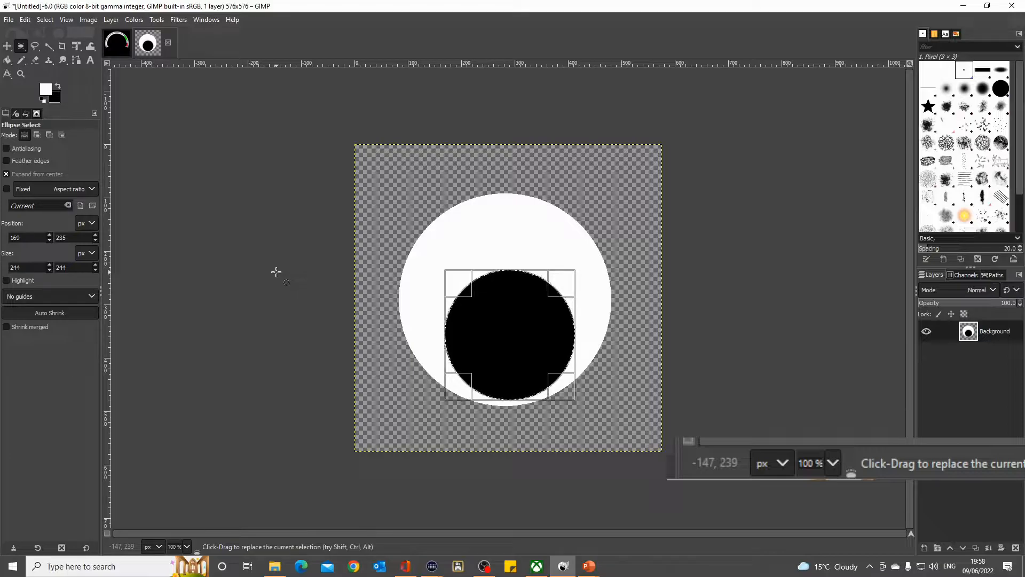
key(Delete)
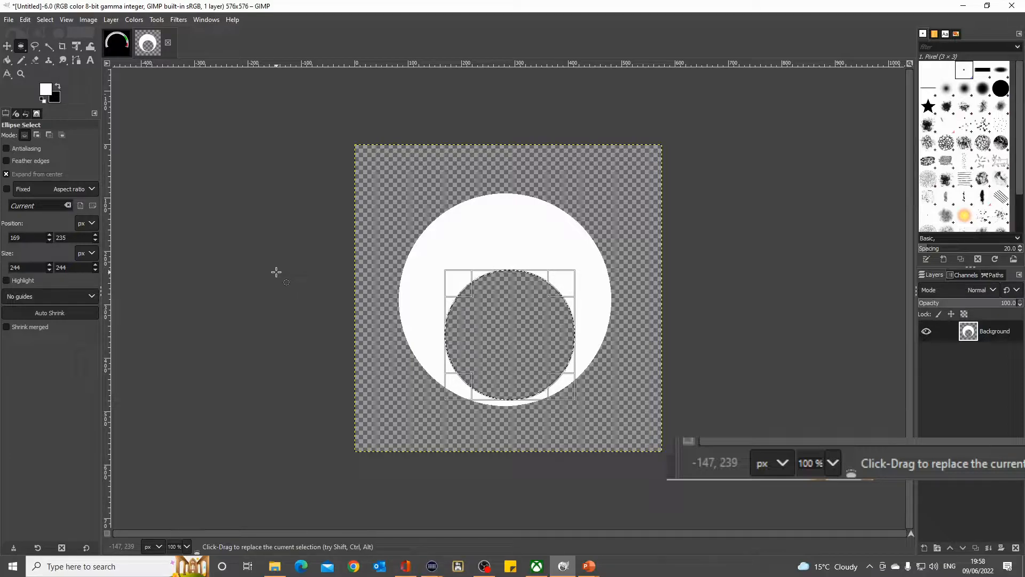